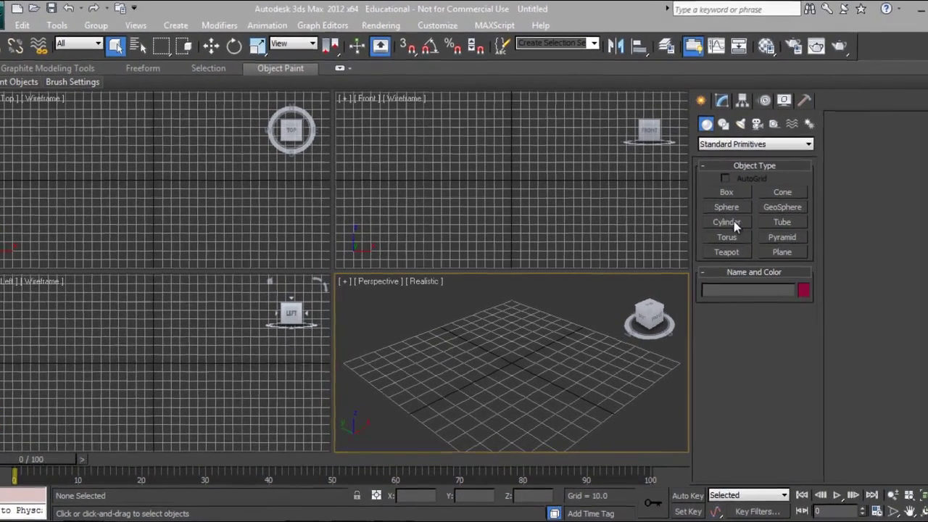
- Create a cylinder of radius 22.479 and height 45.88 with a single height segment
click(724, 223)
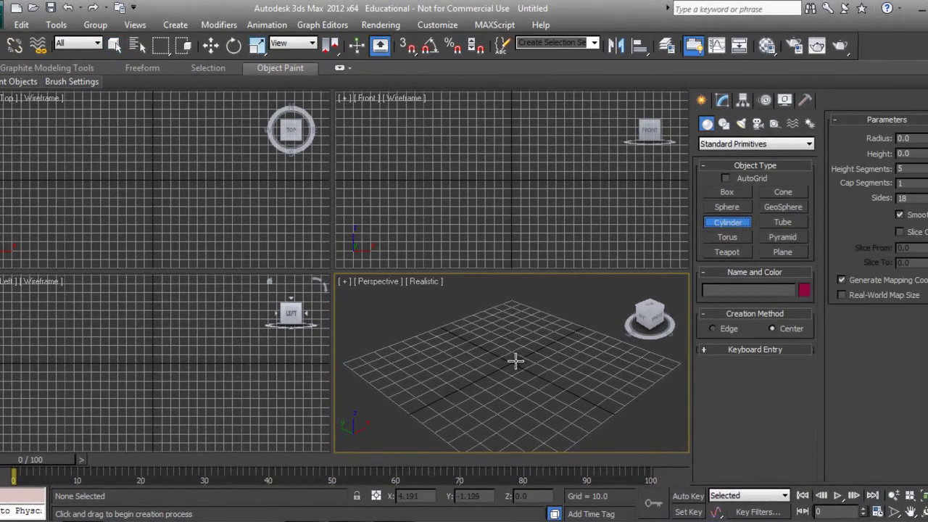
drag(511, 362, 525, 383)
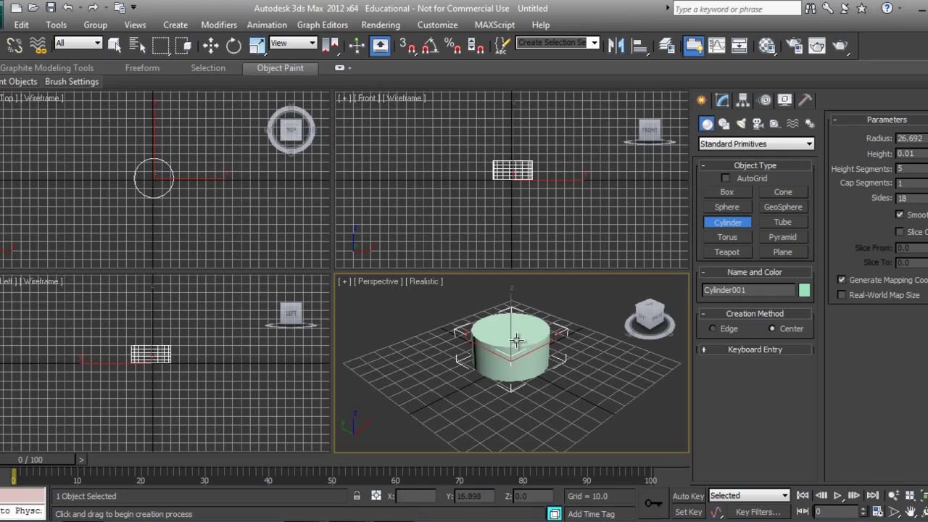
click(516, 298)
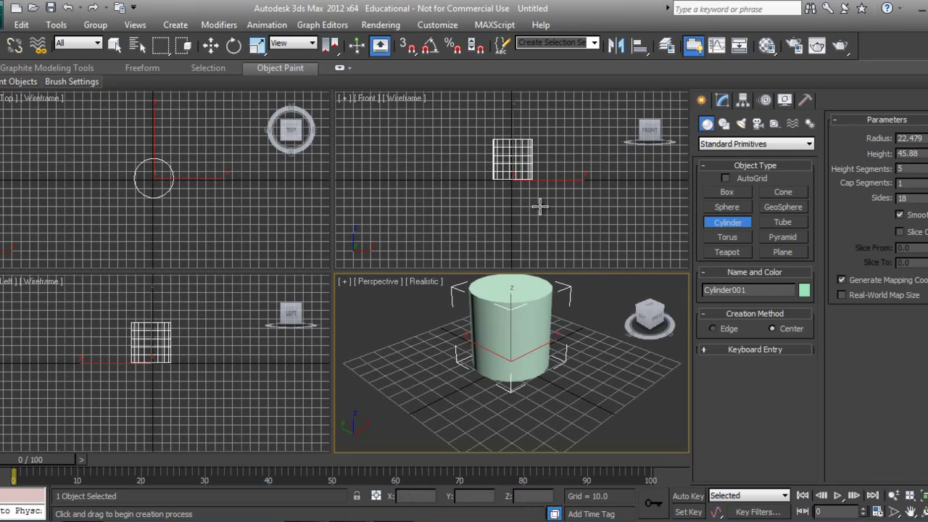
click(723, 101)
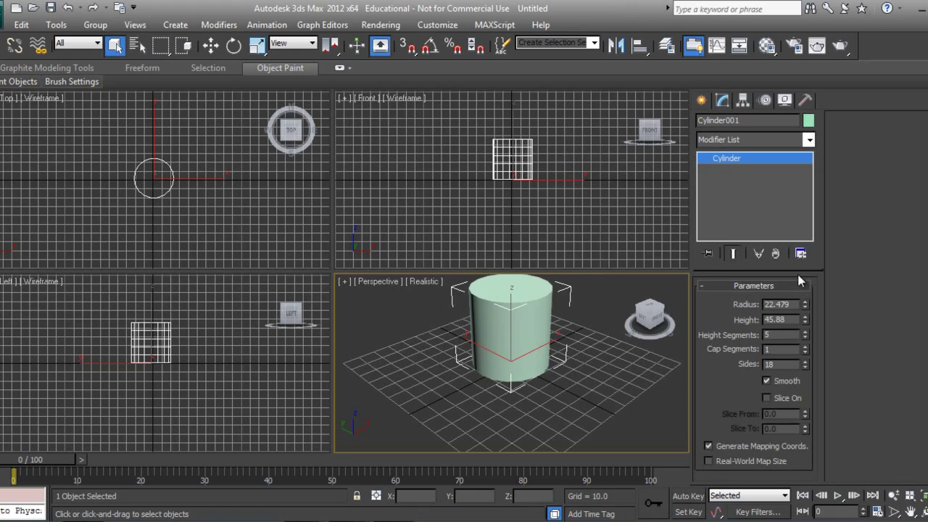
right_click(805, 337)
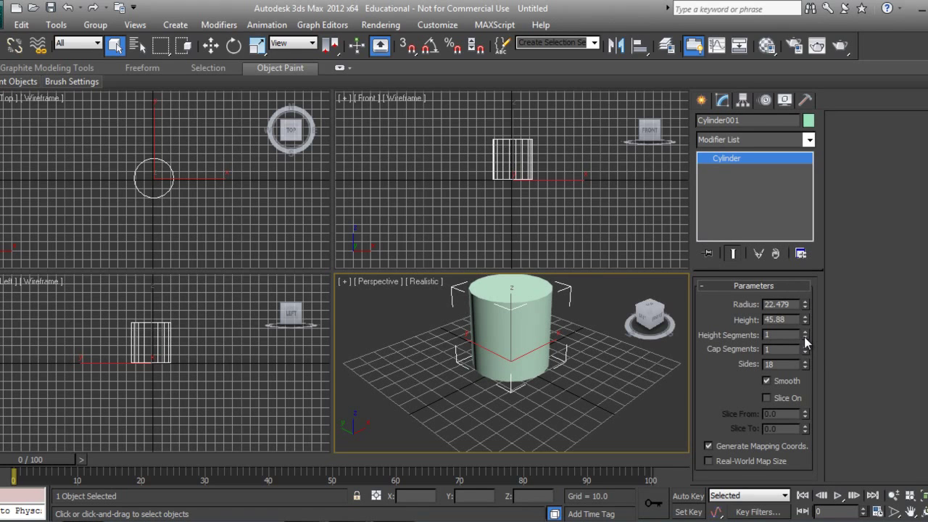
- Add an Edit Poly modifier and remove the cylinder's top polygon to open the bin
click(765, 142)
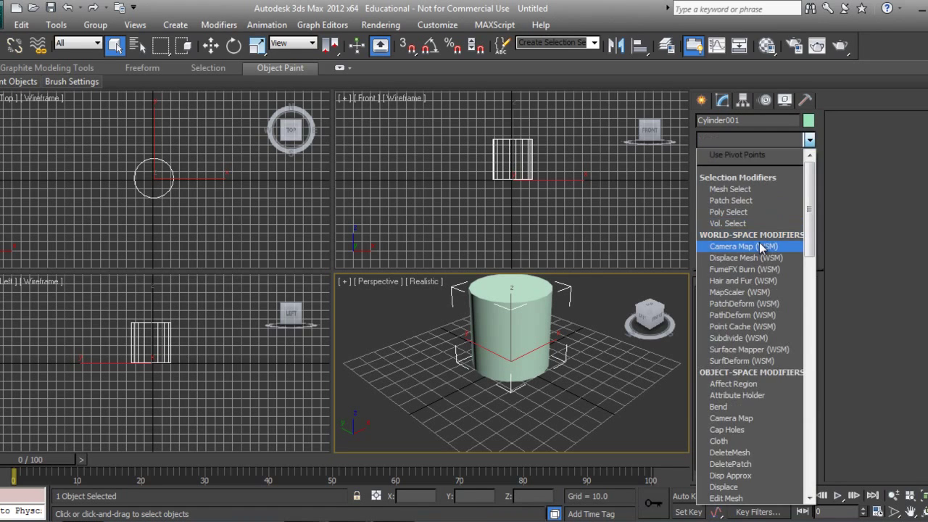
key(e)
key(e)
key(e)
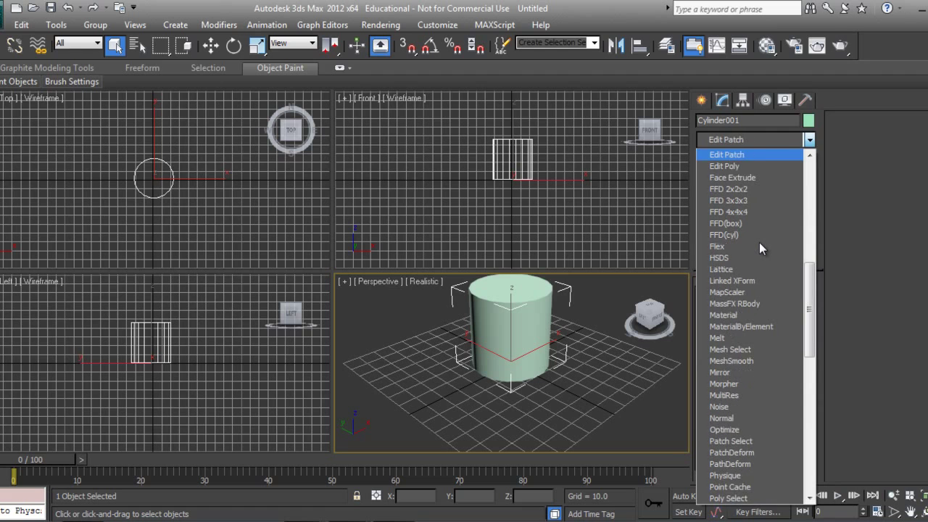
key(e)
key(Return)
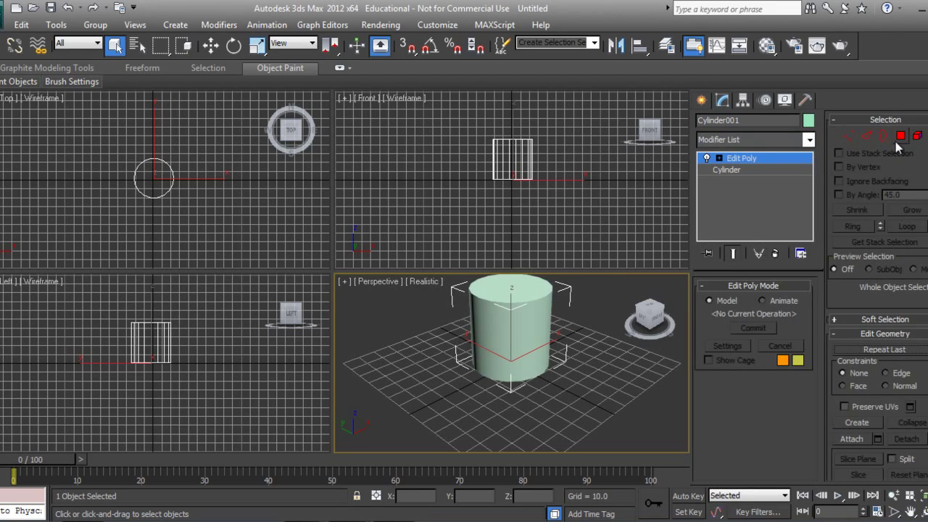
click(505, 284)
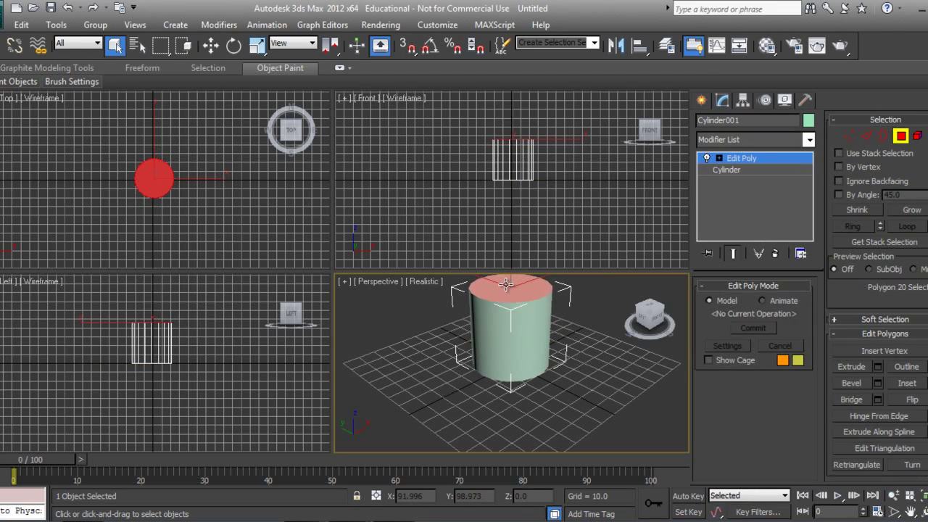
click(702, 100)
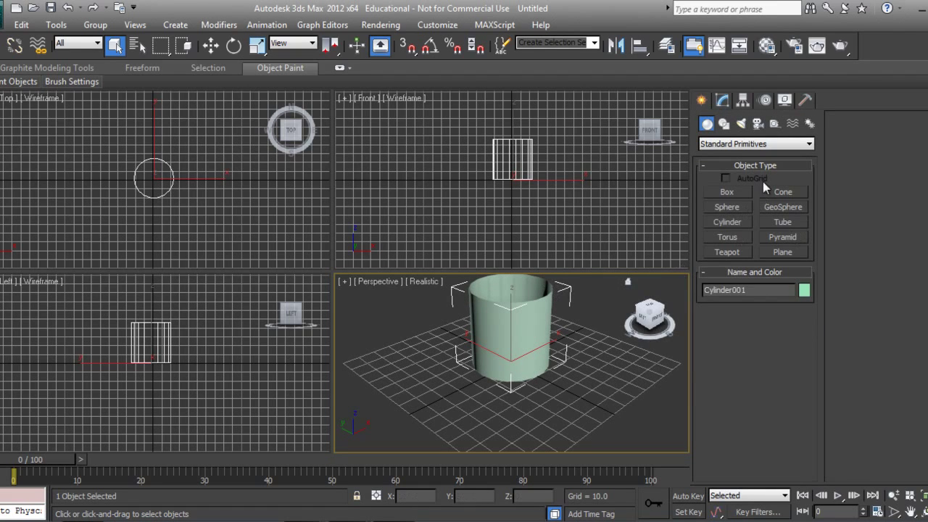
- Draw a Circle spline of radius about 22.6 centred on the bin in the Top view
click(723, 124)
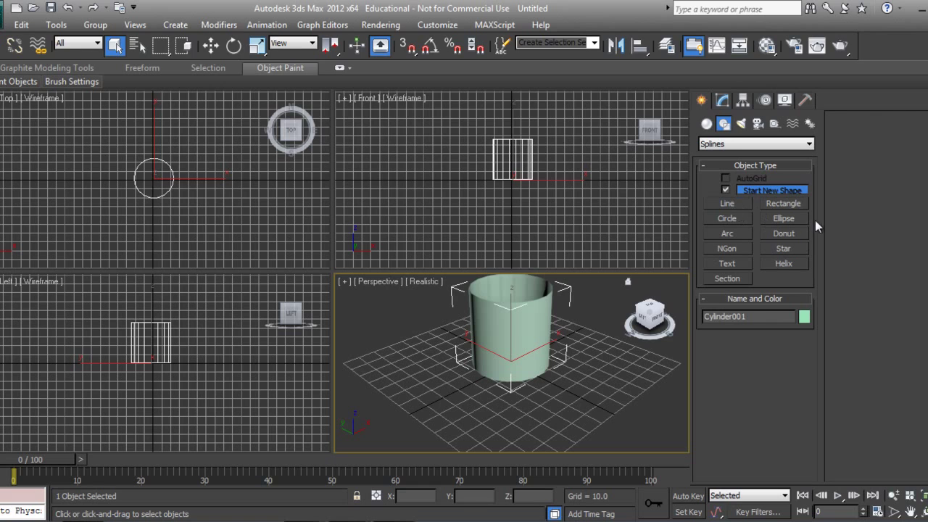
click(726, 218)
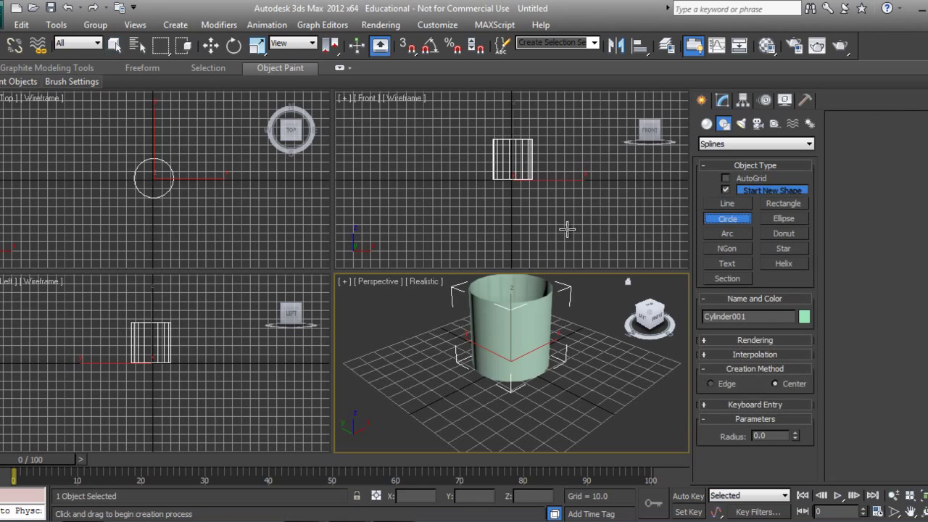
scroll(158, 164, up, 2)
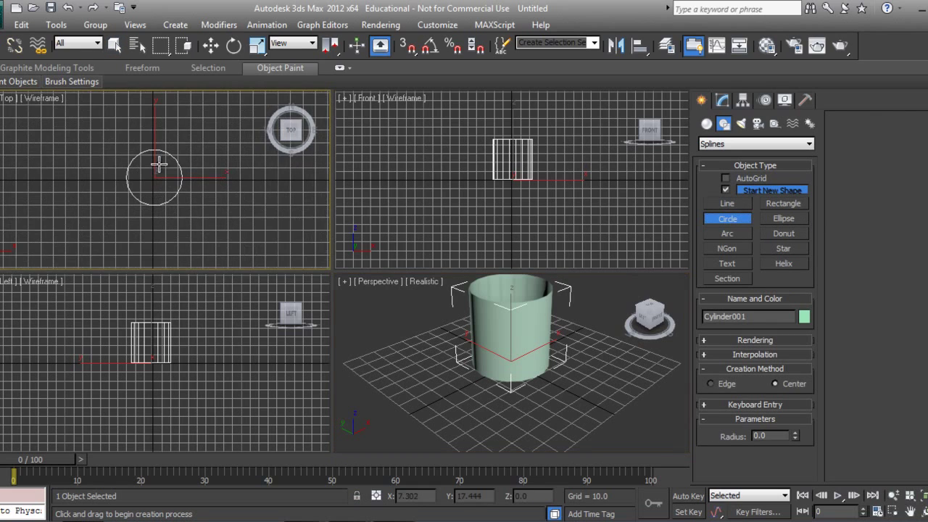
scroll(158, 165, up, 2)
right_click(169, 184)
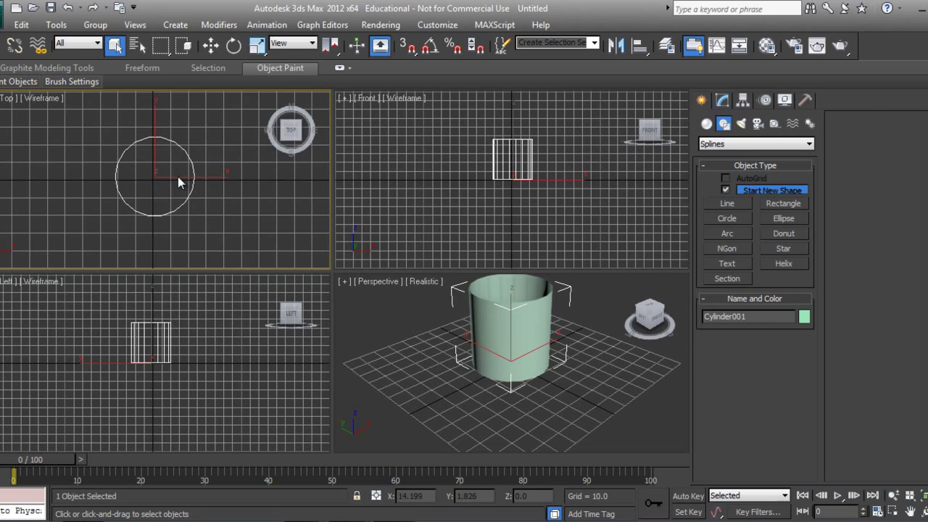
click(727, 219)
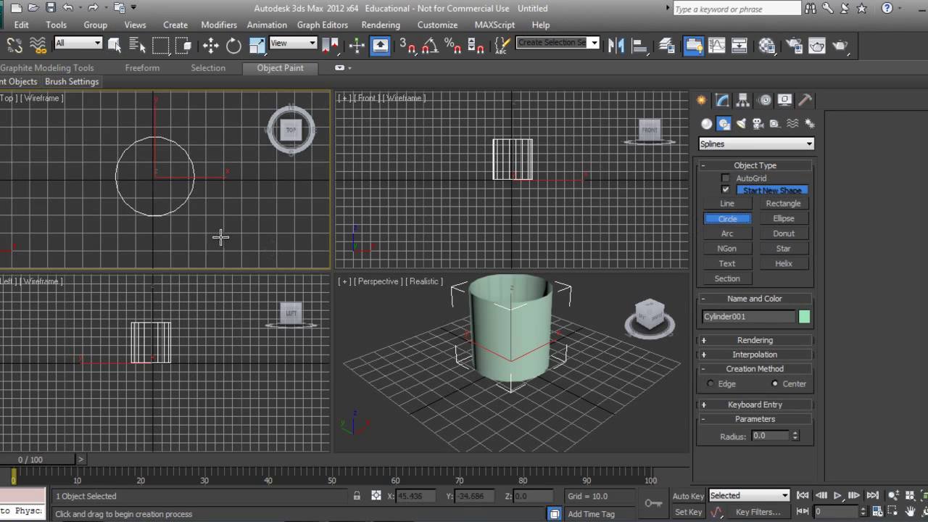
scroll(172, 191, up, 1)
scroll(166, 178, up, 1)
drag(156, 176, 189, 224)
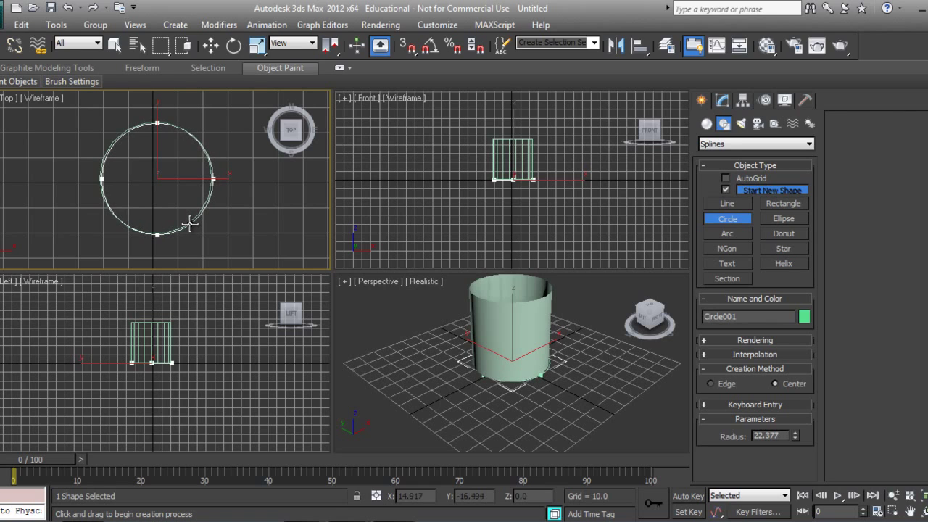
drag(190, 224, 191, 223)
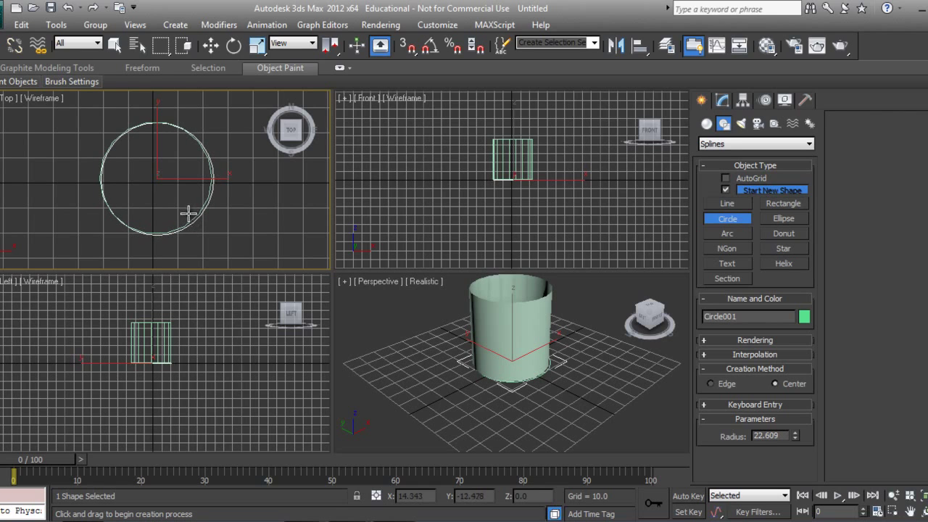
- Make the circle renderable in viewport and renderer with a thickness of 1.87
click(722, 101)
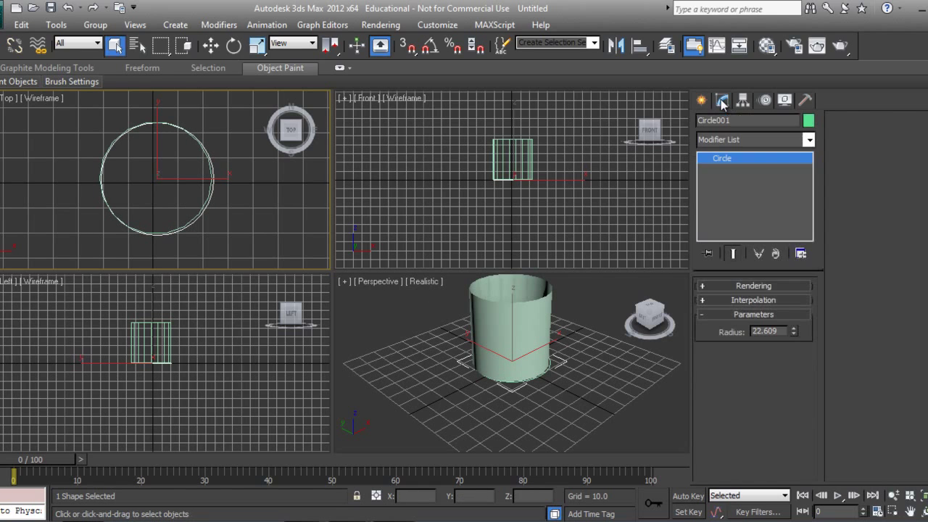
click(747, 285)
click(734, 307)
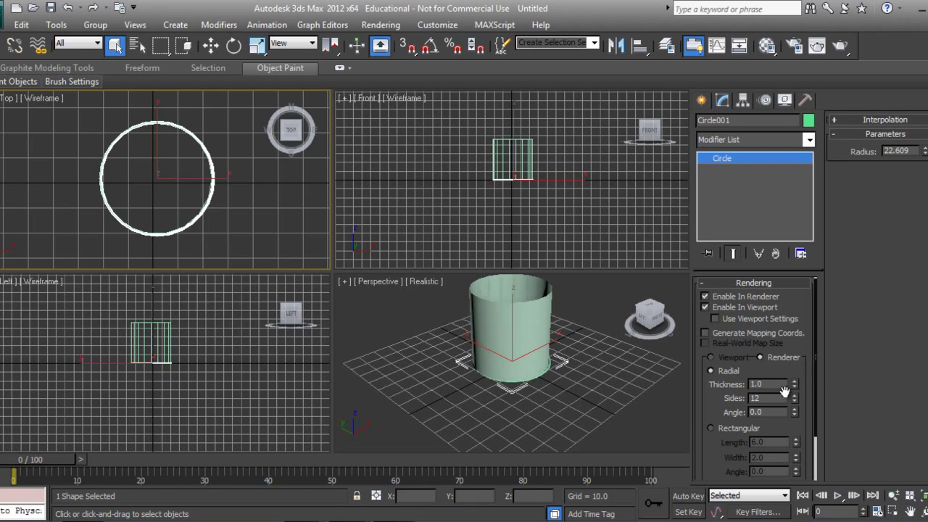
drag(795, 384, 795, 368)
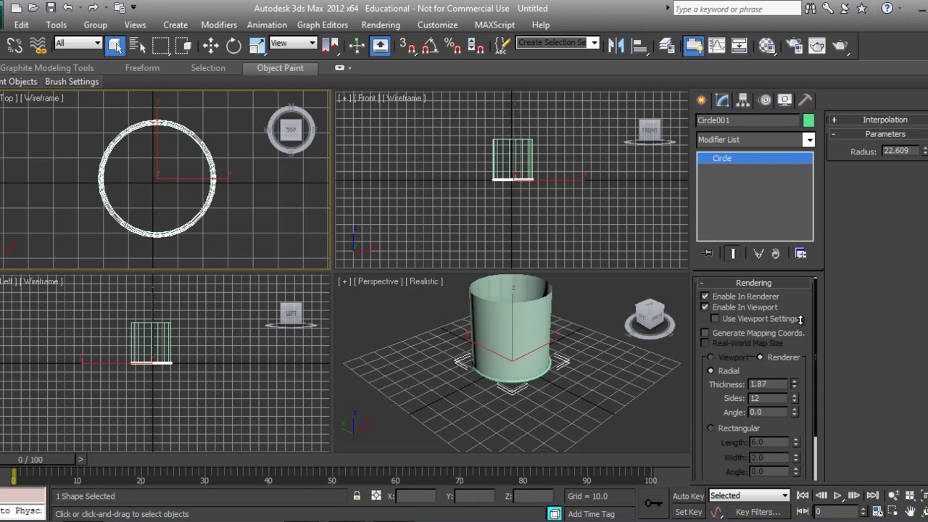
- Raise the ring in the Front view up to the bin's top
click(488, 184)
key(w)
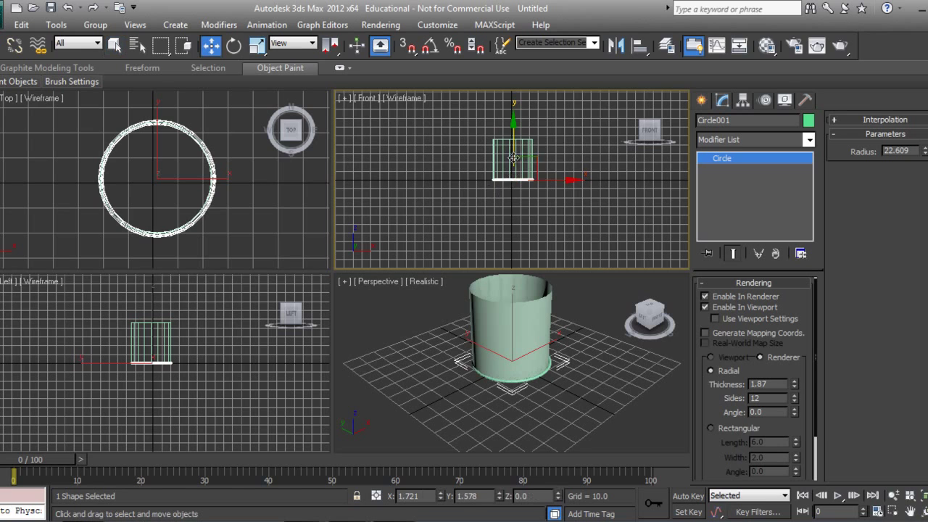
drag(512, 180, 512, 145)
scroll(513, 151, up, 3)
scroll(513, 145, down, 2)
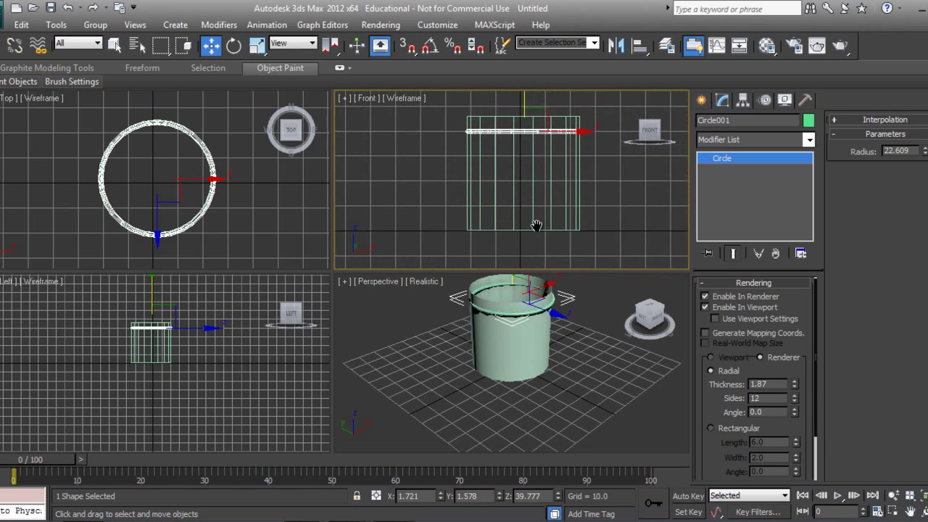
scroll(537, 110, up, 1)
drag(526, 109, 527, 97)
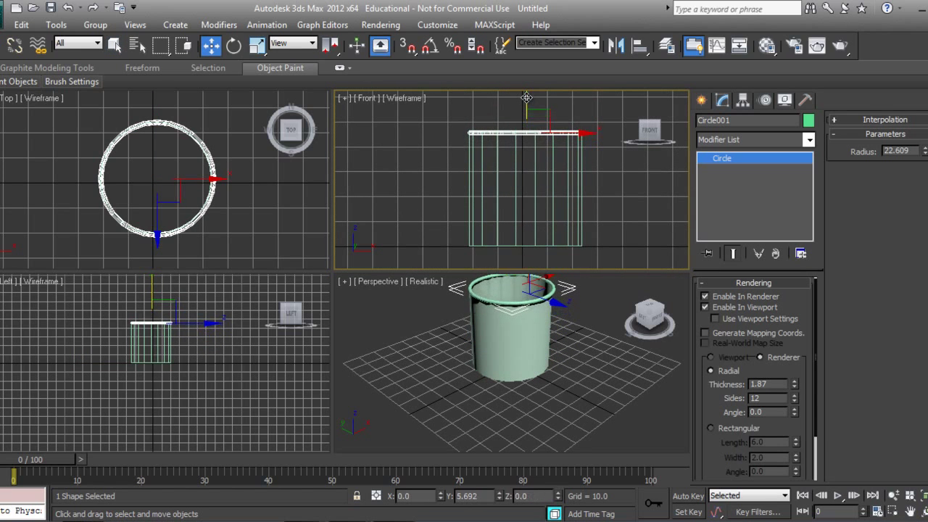
- Adjust the ring's fit and lower it slightly so it sits on the rim
key(r)
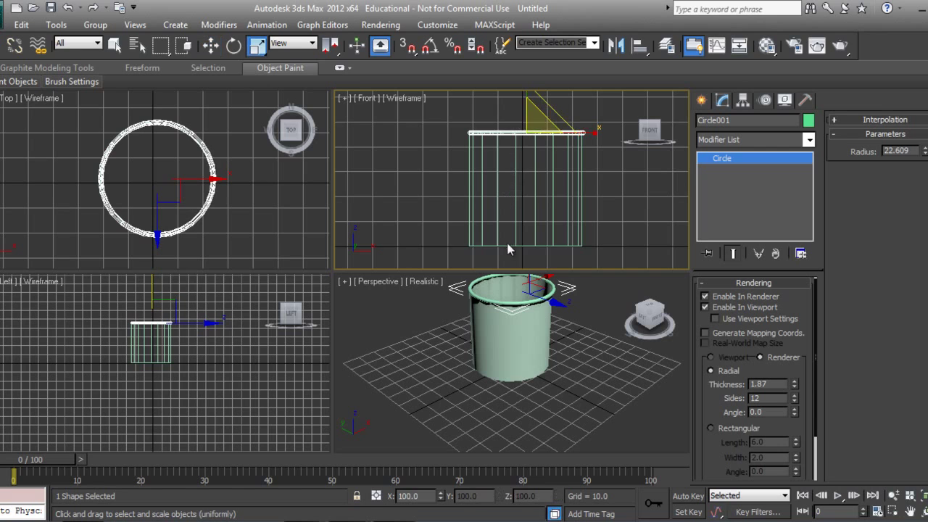
middle_drag(538, 179, 545, 229)
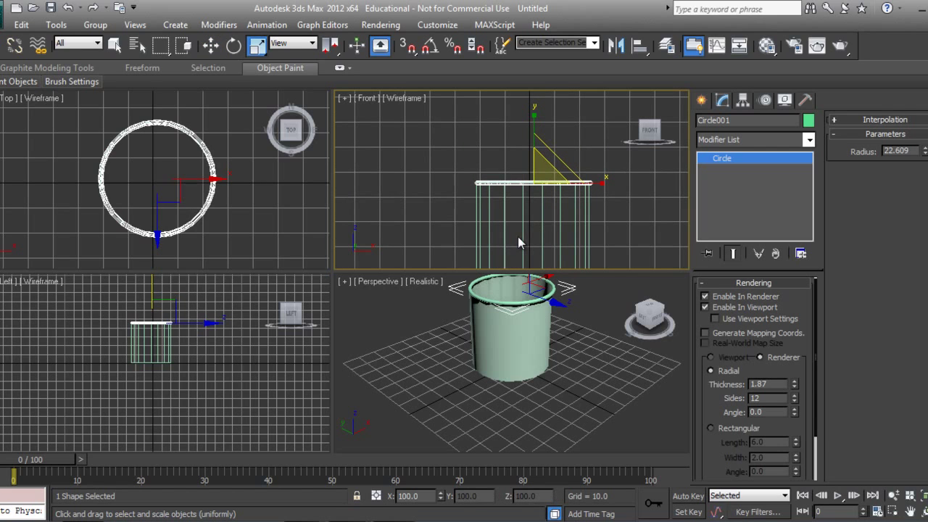
drag(535, 134, 532, 80)
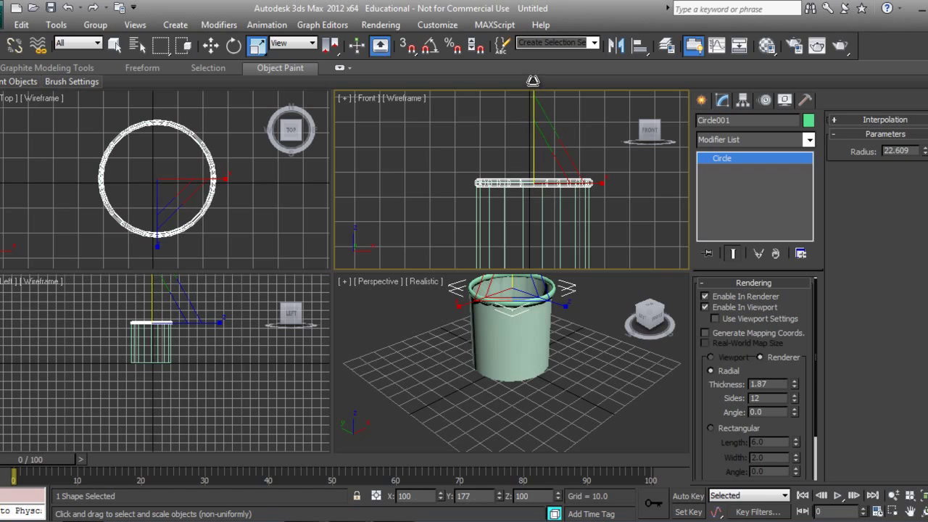
right_click(536, 137)
click(543, 143)
drag(533, 132, 534, 133)
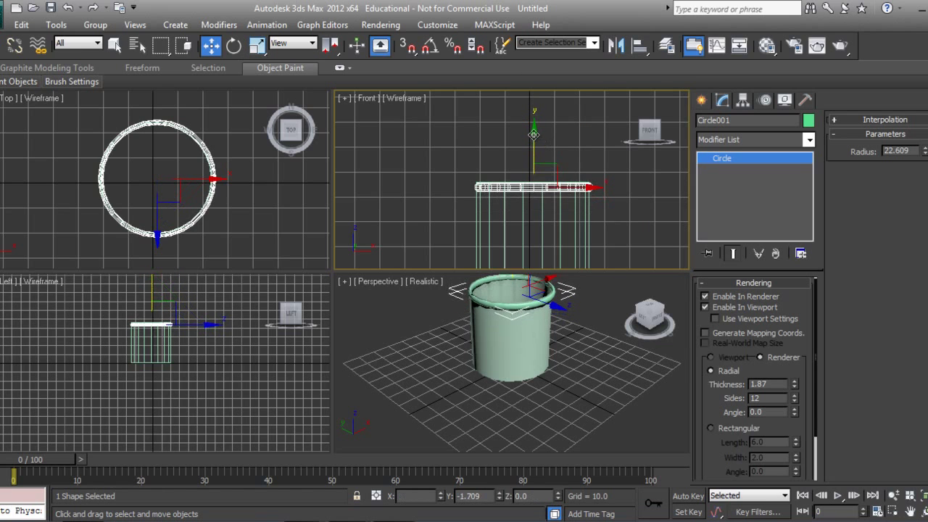
scroll(531, 153, down, 1)
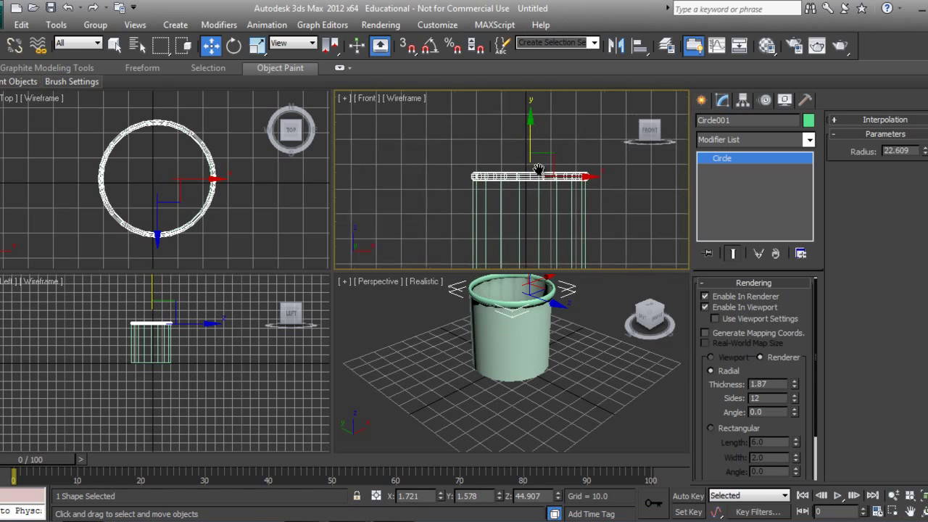
scroll(526, 141, down, 1)
scroll(517, 120, down, 1)
key(Caps_Lock)
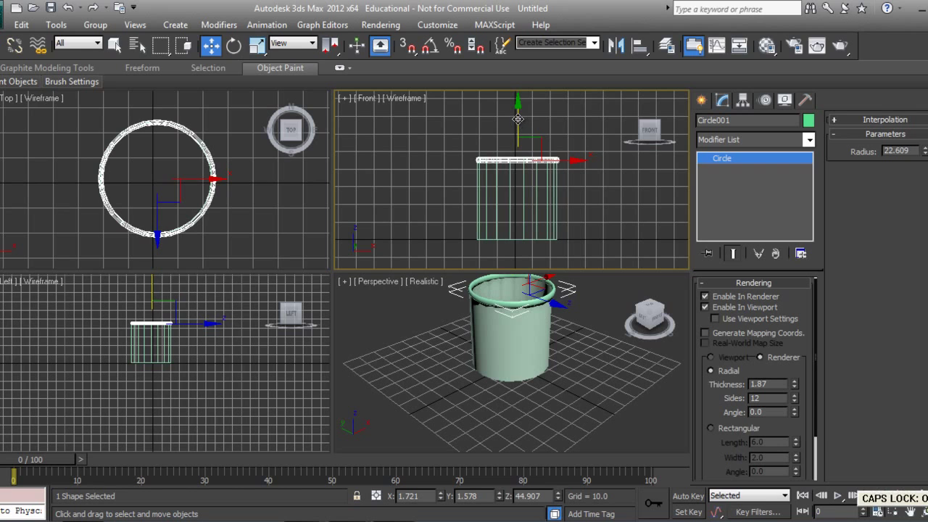
- Copy the ring and move the copy down to the bin's bottom edge
shift+drag(517, 118, 524, 196)
key(Return)
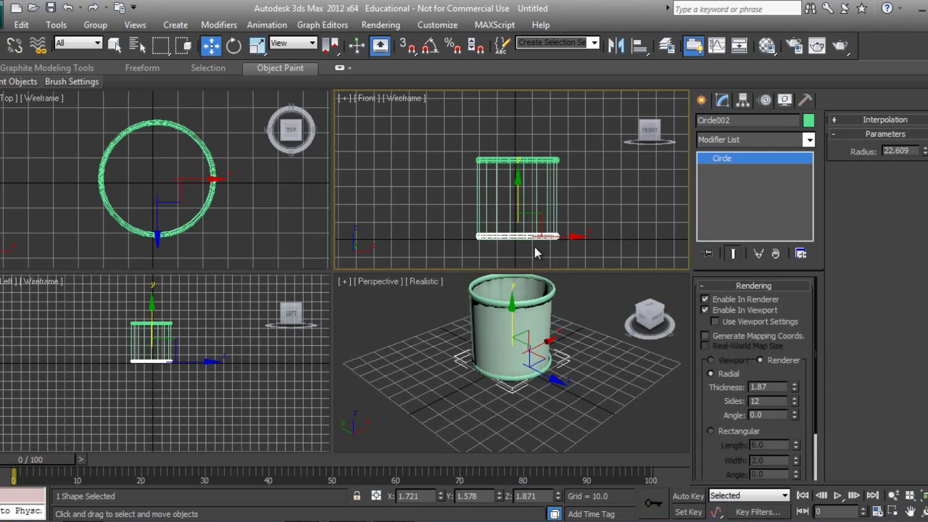
scroll(535, 246, up, 3)
scroll(534, 246, up, 2)
drag(511, 120, 516, 119)
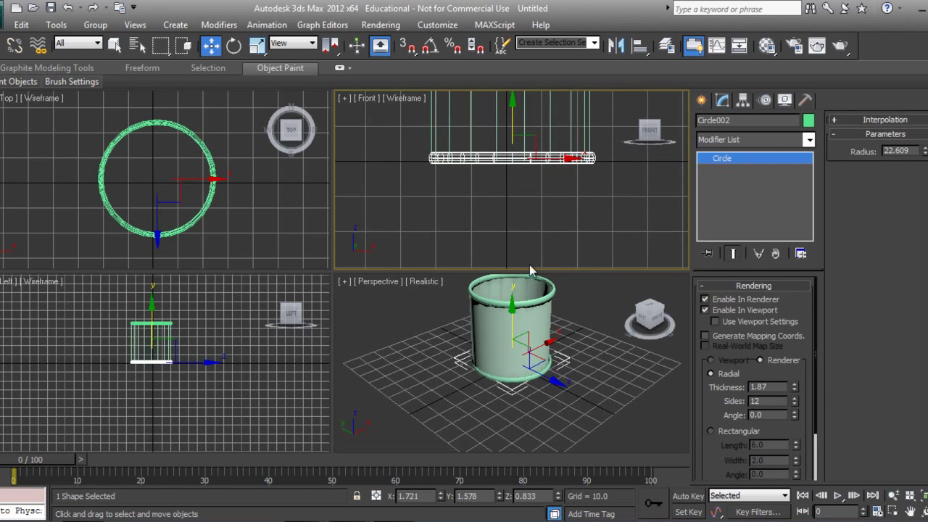
scroll(537, 262, up, 1)
scroll(544, 363, up, 3)
scroll(544, 363, up, 5)
scroll(543, 363, down, 1)
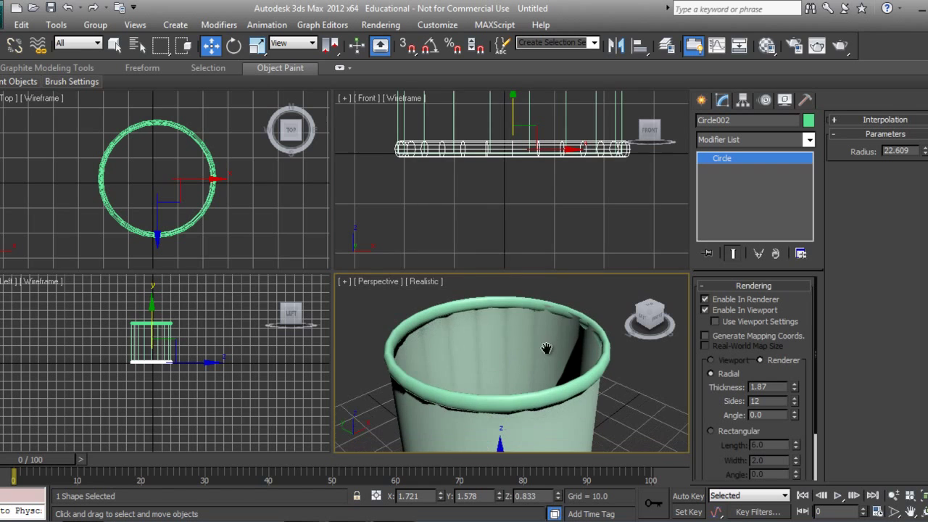
key(alt+w)
scroll(467, 305, down, 2)
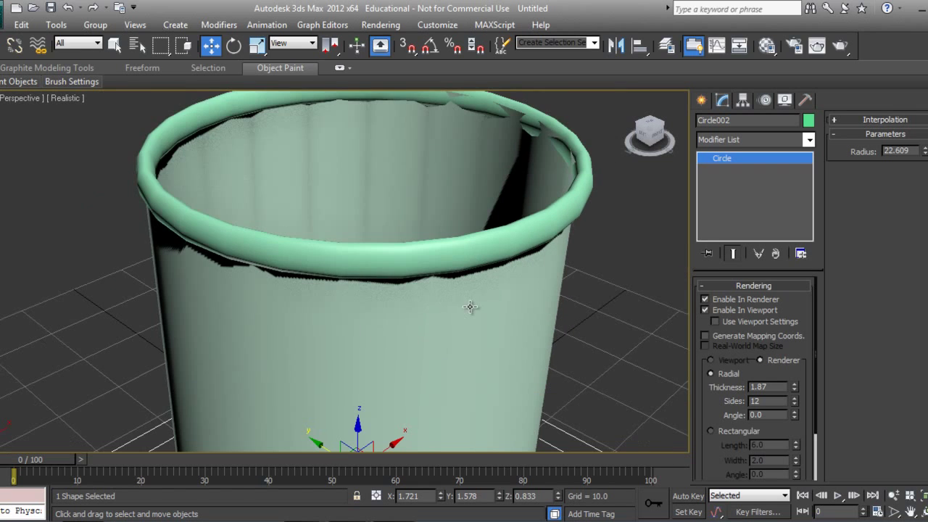
scroll(479, 310, down, 2)
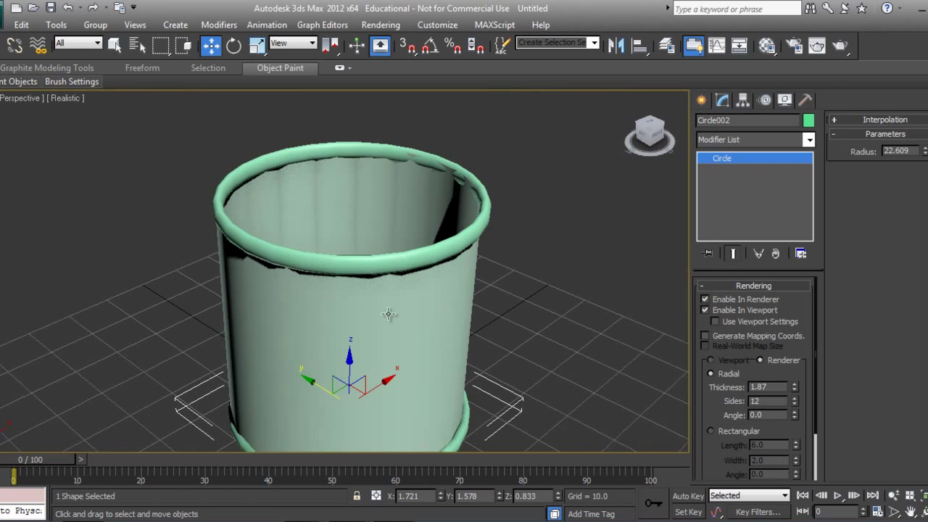
- Switch the Perspective view from Realistic to Shaded display and orbit above the bin
click(923, 513)
drag(362, 321, 320, 306)
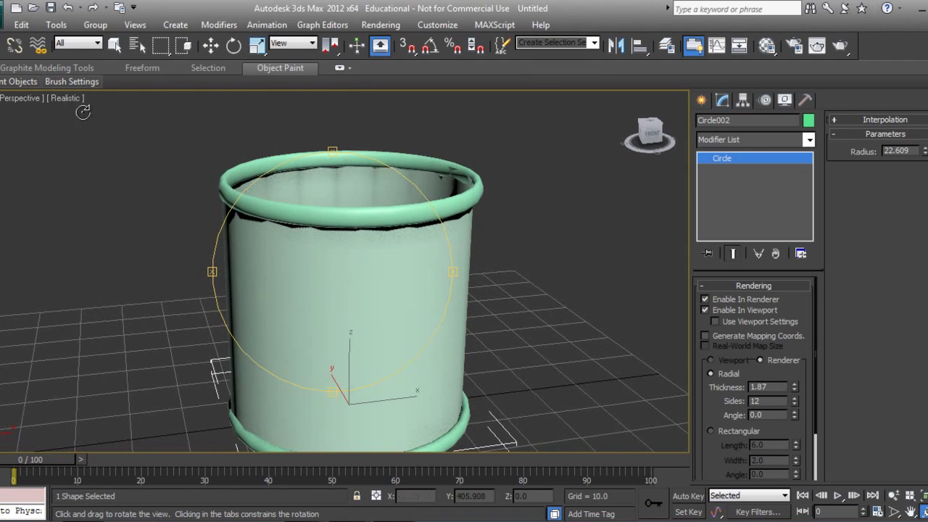
click(62, 96)
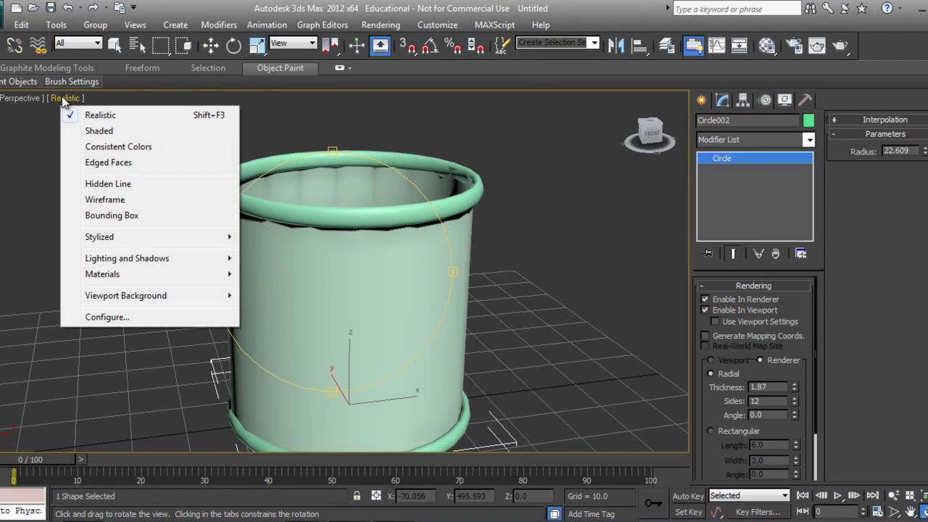
click(97, 128)
scroll(334, 323, down, 3)
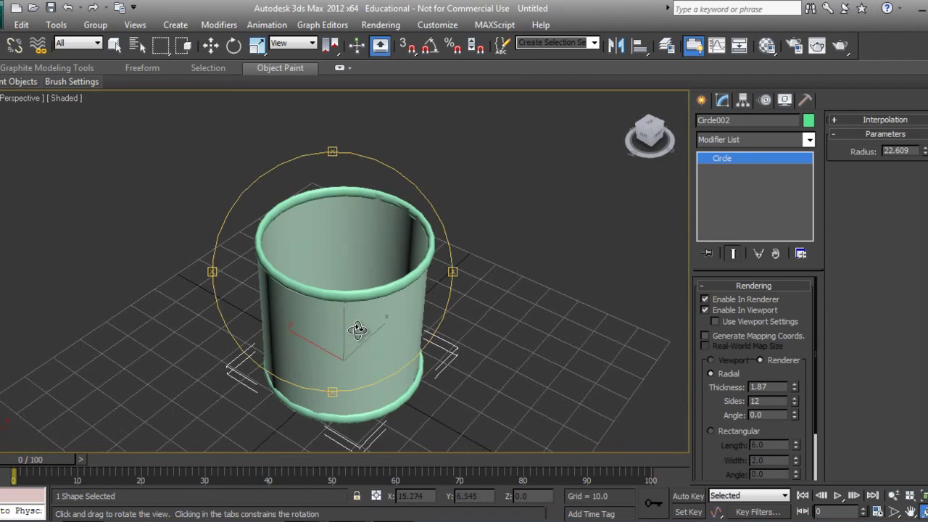
drag(358, 327, 358, 290)
key(w)
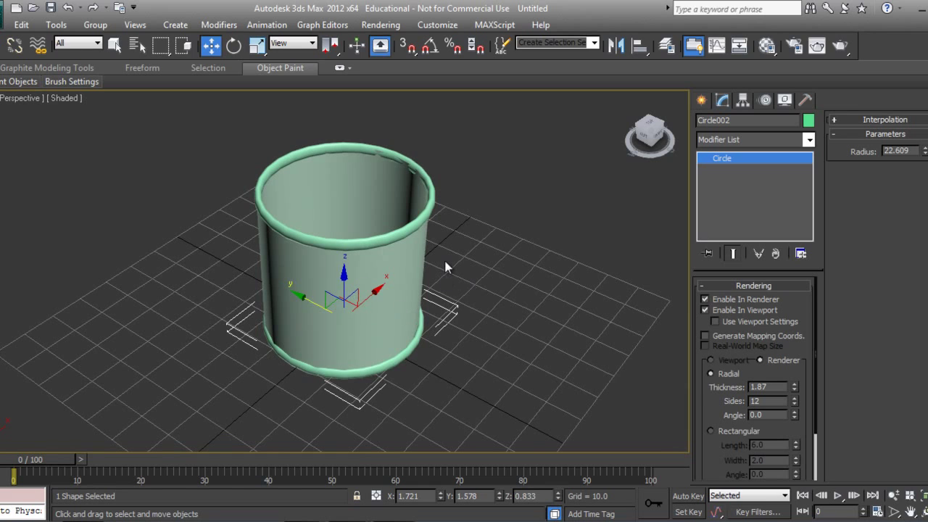
right_click(445, 266)
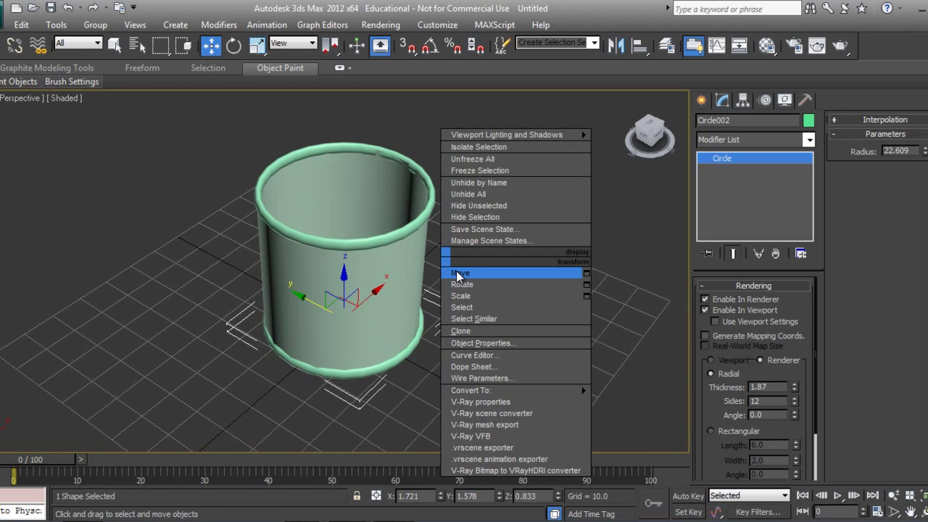
click(457, 272)
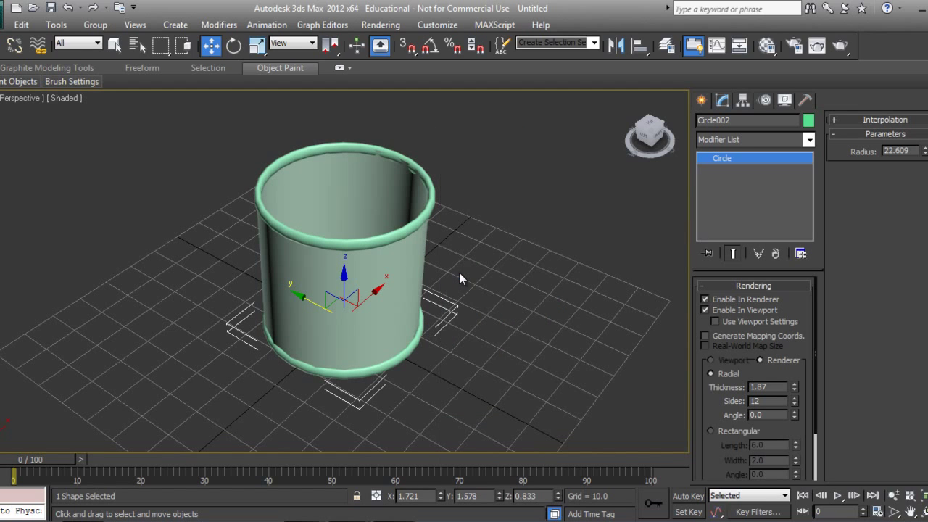
- Open the Material Editor and its material type browser for the first slot
key(m)
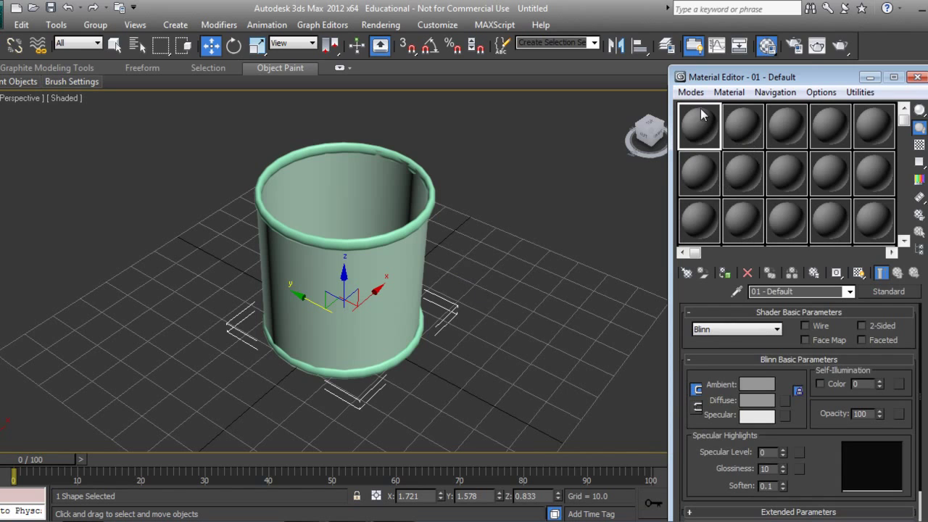
click(877, 293)
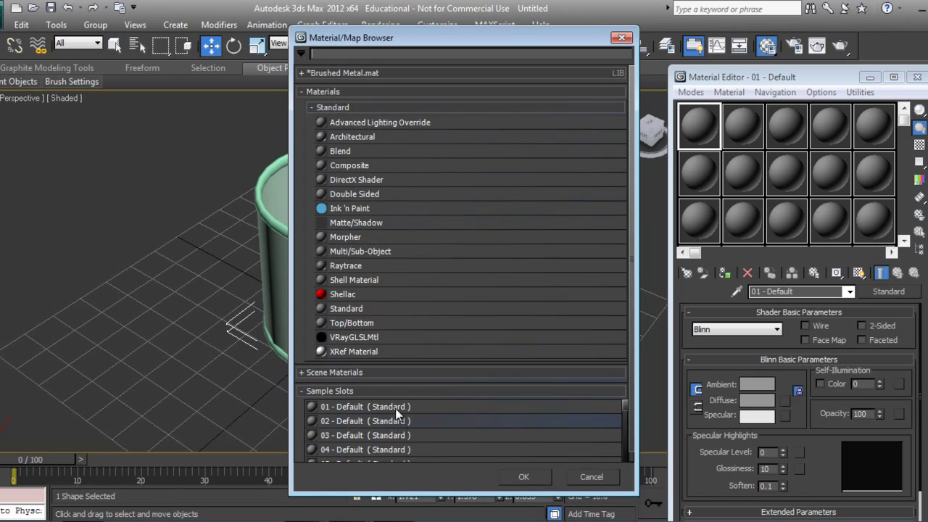
- Assign V-Ray Adv 2.30.01 as production renderer and load the 'vray setup' preset
click(621, 37)
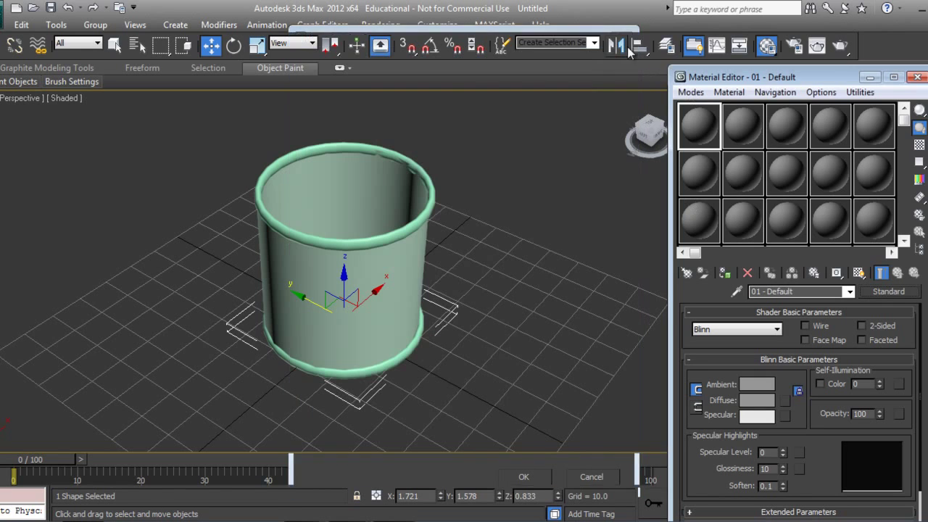
key(F10)
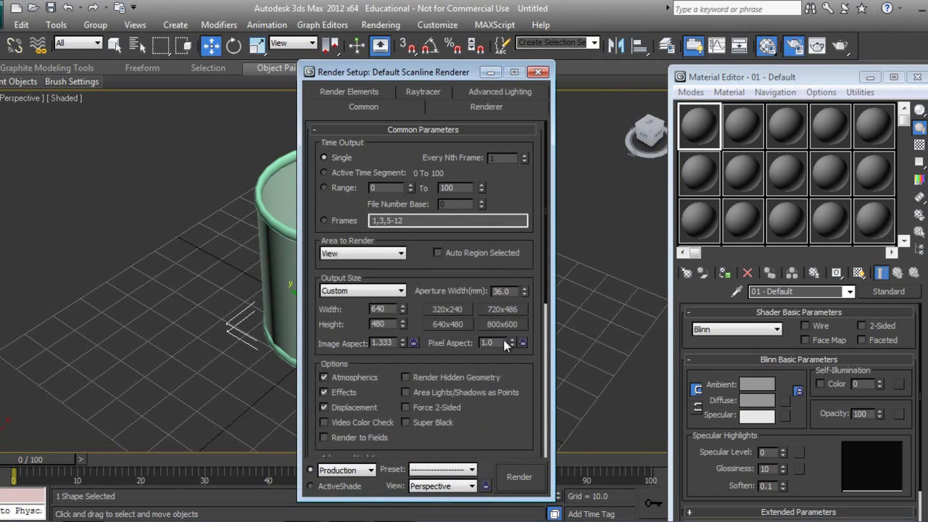
right_click(505, 413)
click(562, 382)
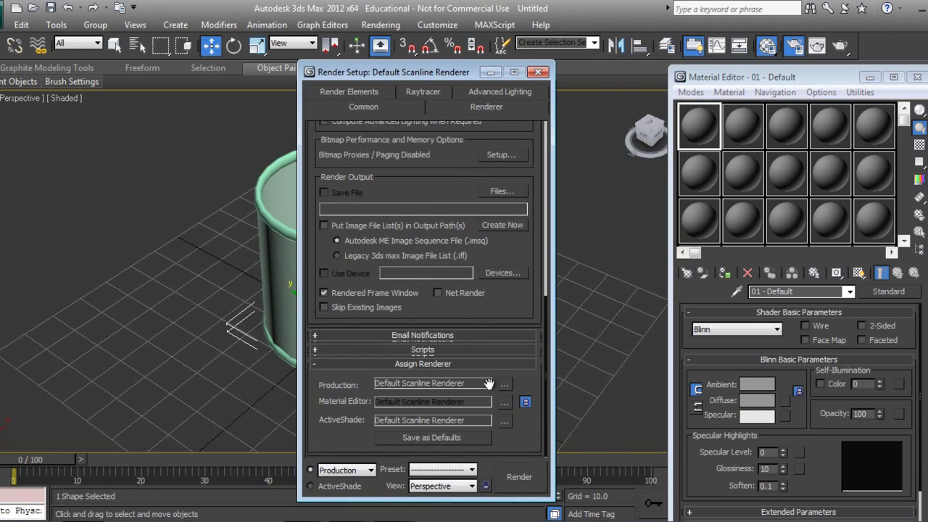
click(504, 384)
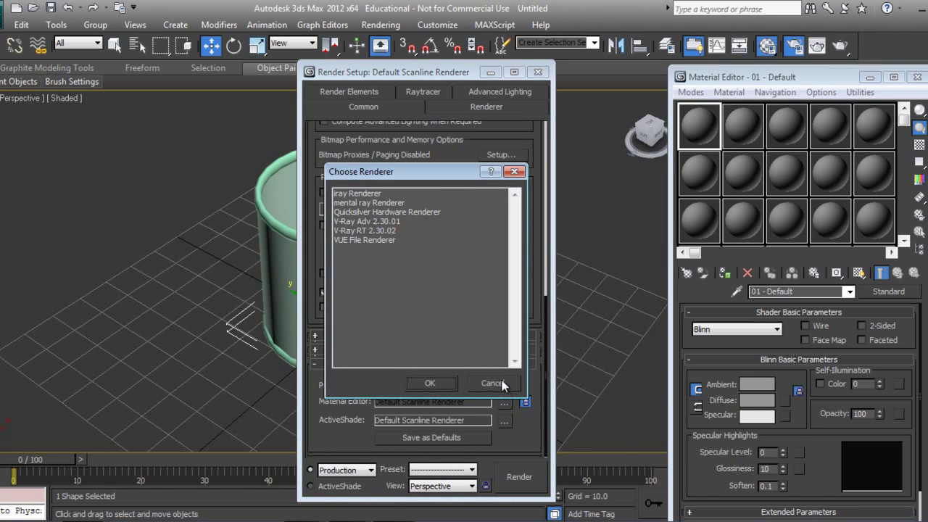
click(366, 221)
click(431, 383)
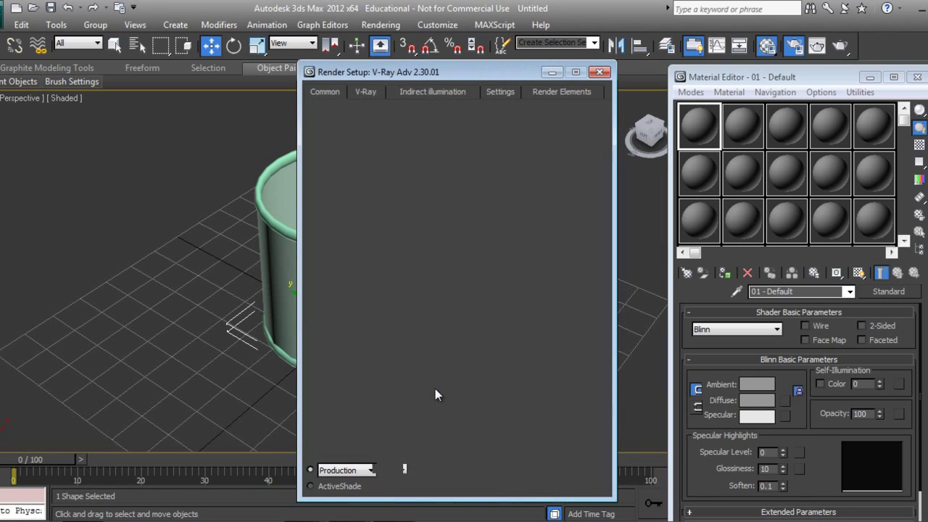
click(507, 470)
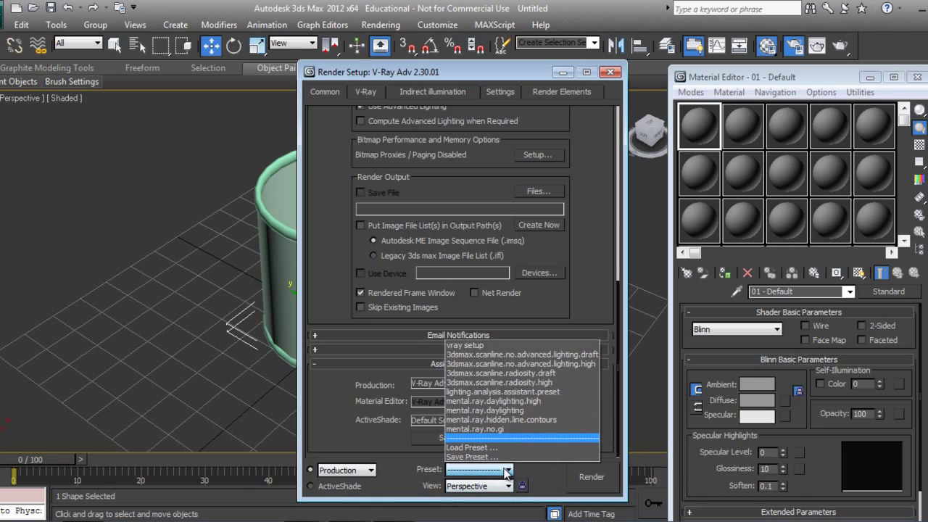
click(468, 345)
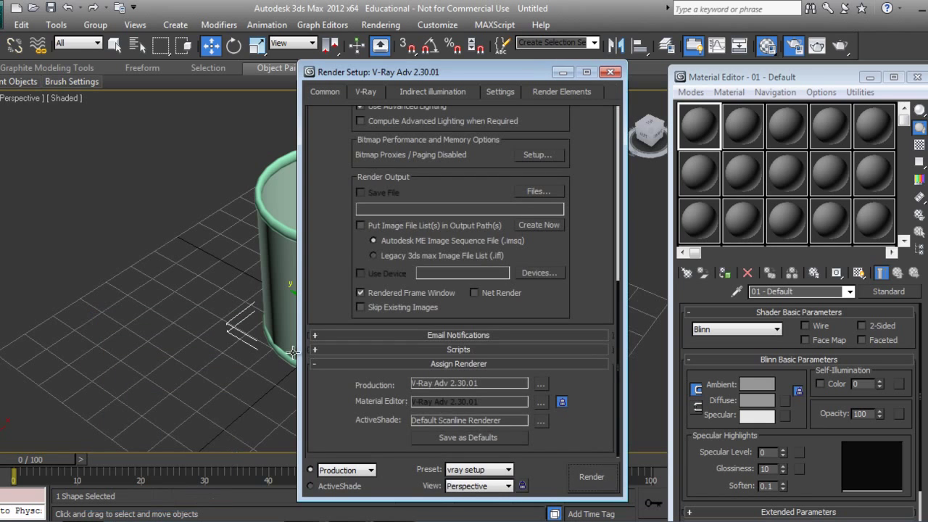
drag(331, 191, 341, 346)
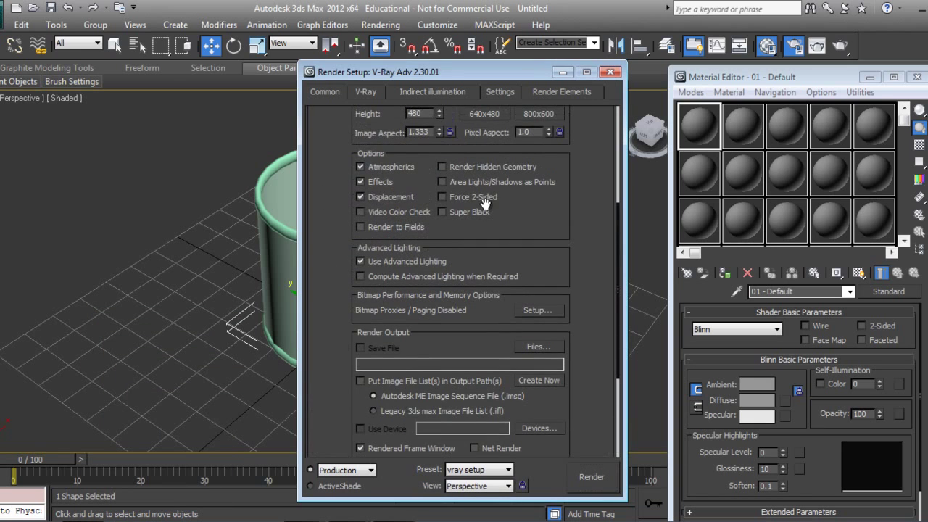
click(432, 92)
- Change the first sample material's type to VRayMtl from the V-Ray Adv 2.30.01 group
click(610, 72)
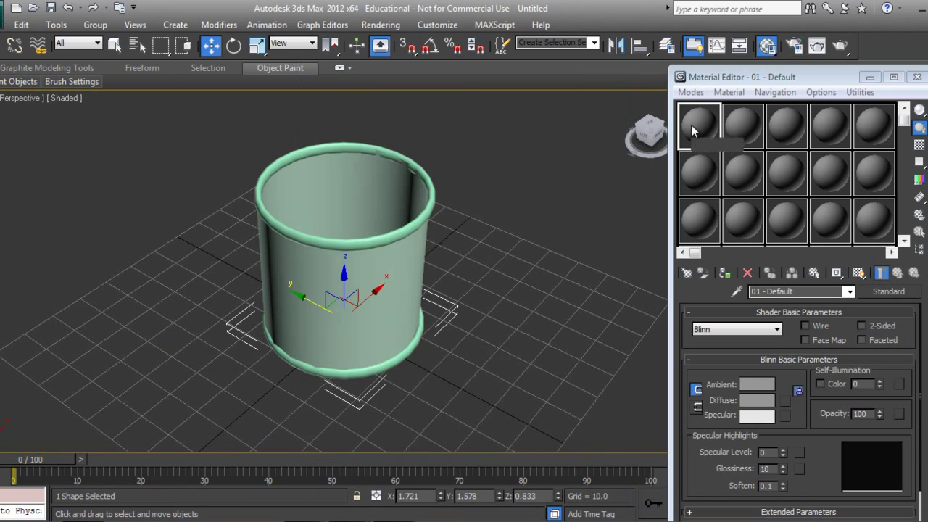
click(879, 290)
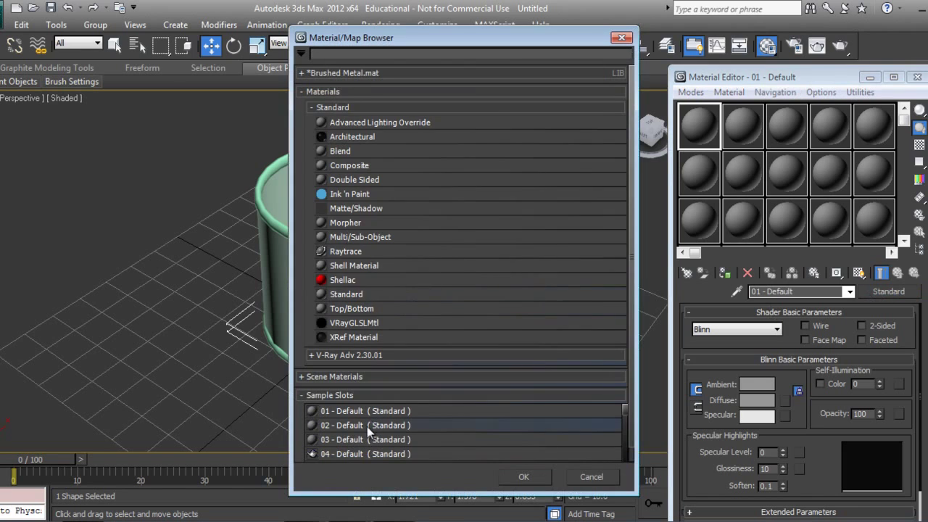
click(350, 239)
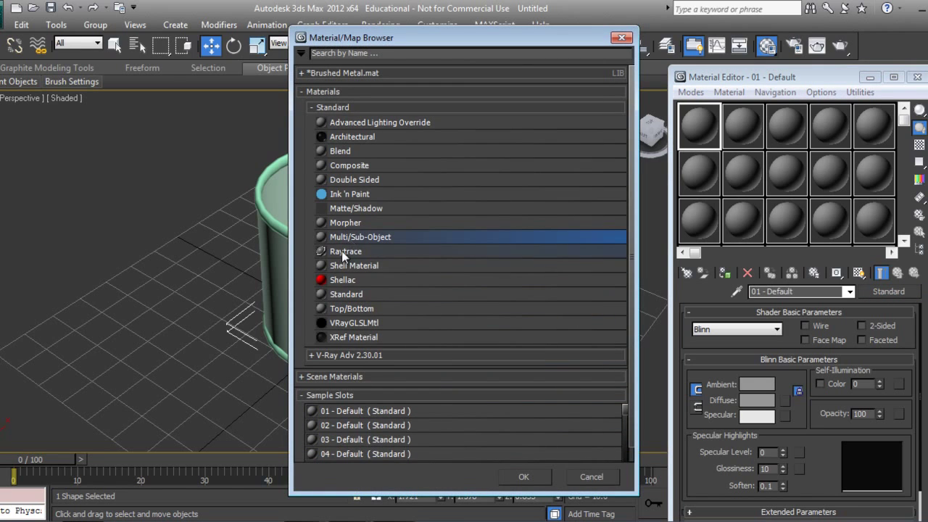
scroll(356, 231, down, 1)
click(335, 361)
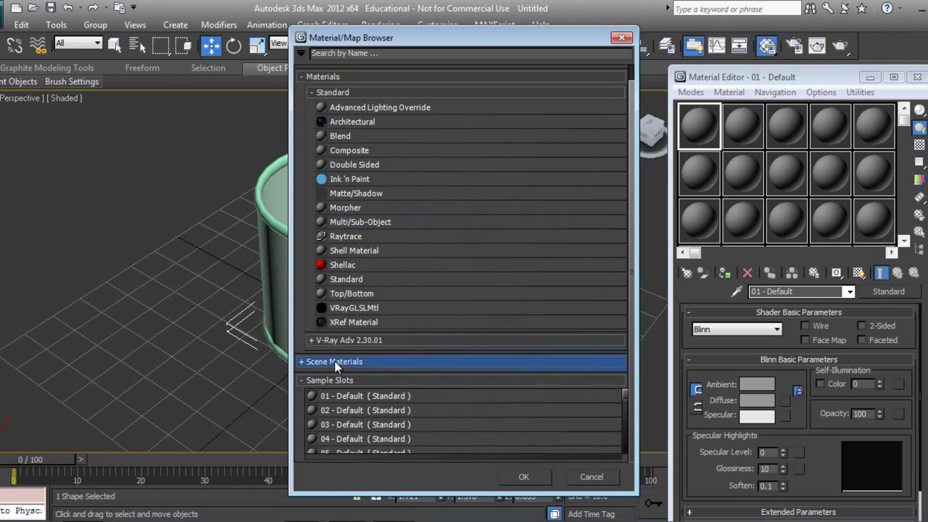
click(346, 340)
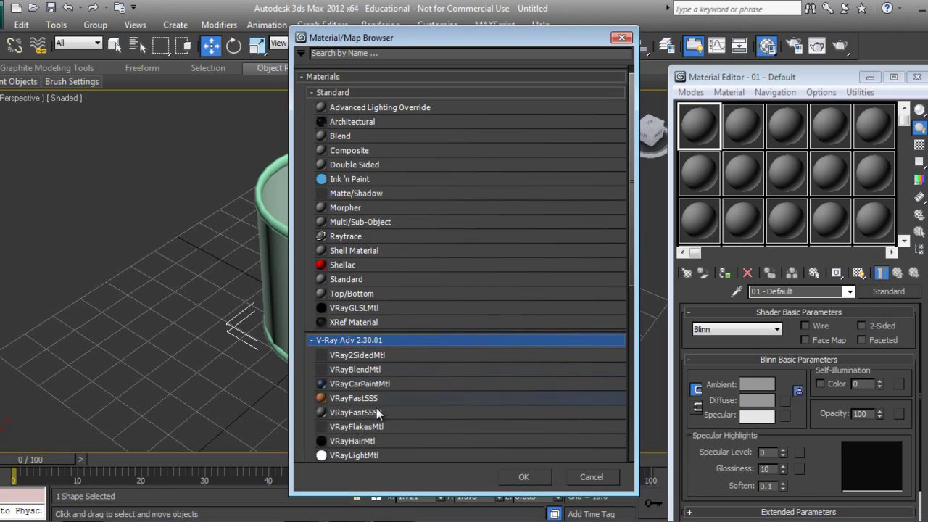
click(349, 442)
click(351, 424)
scroll(358, 385, down, 1)
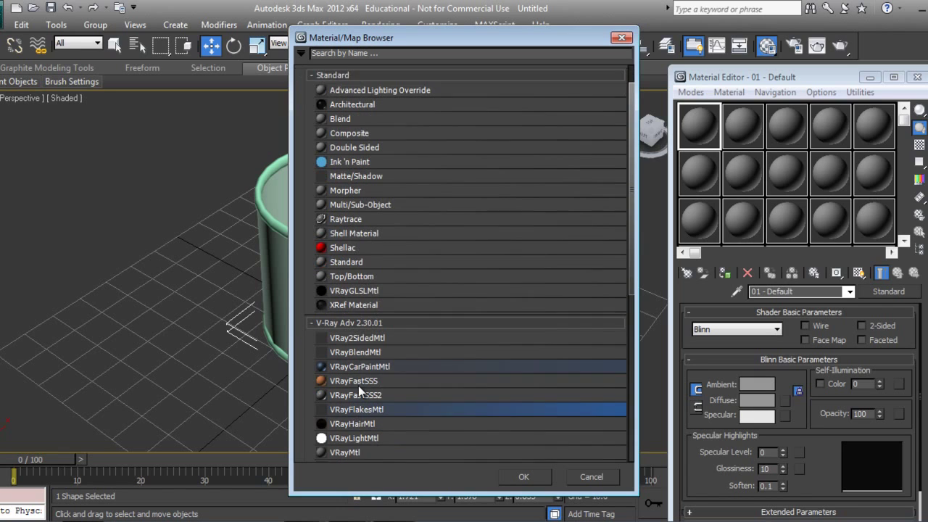
scroll(353, 411, down, 1)
click(347, 437)
click(514, 475)
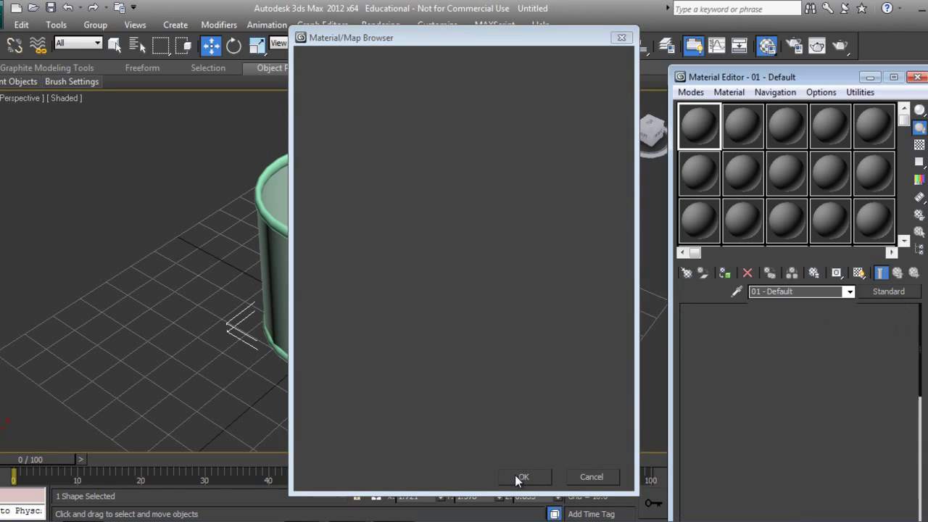
drag(765, 77, 656, 40)
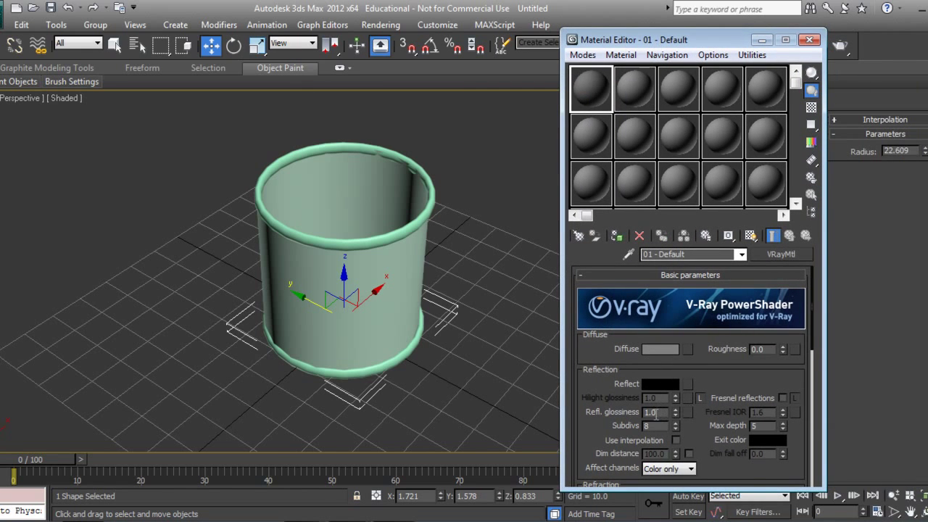
- Set reflection glossiness to 0.8, check Anisotropy, and expand the Maps rollout
double_click(655, 412)
drag(714, 433, 709, 246)
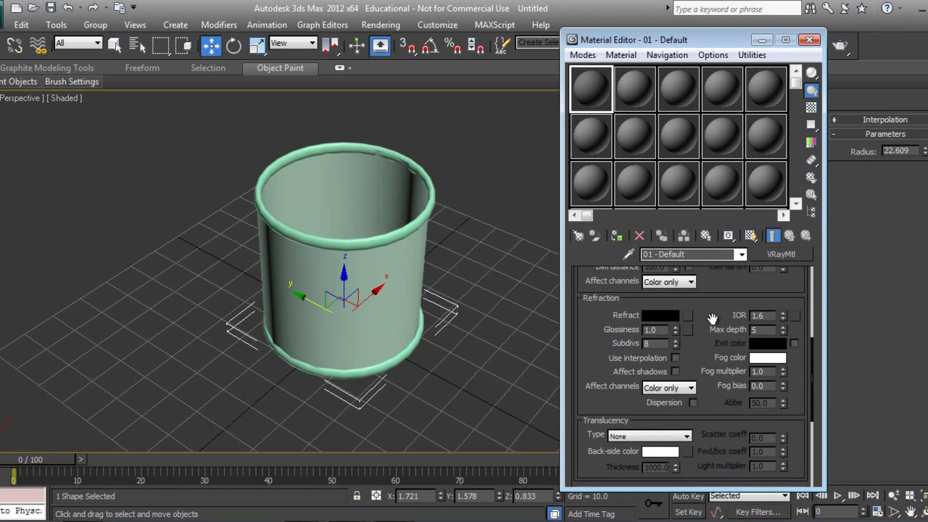
drag(712, 367, 700, 181)
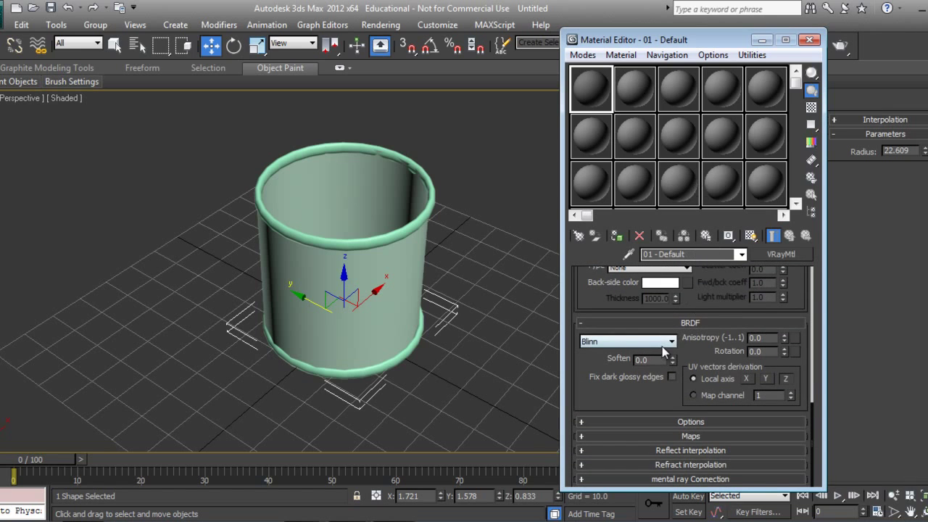
double_click(757, 338)
click(660, 436)
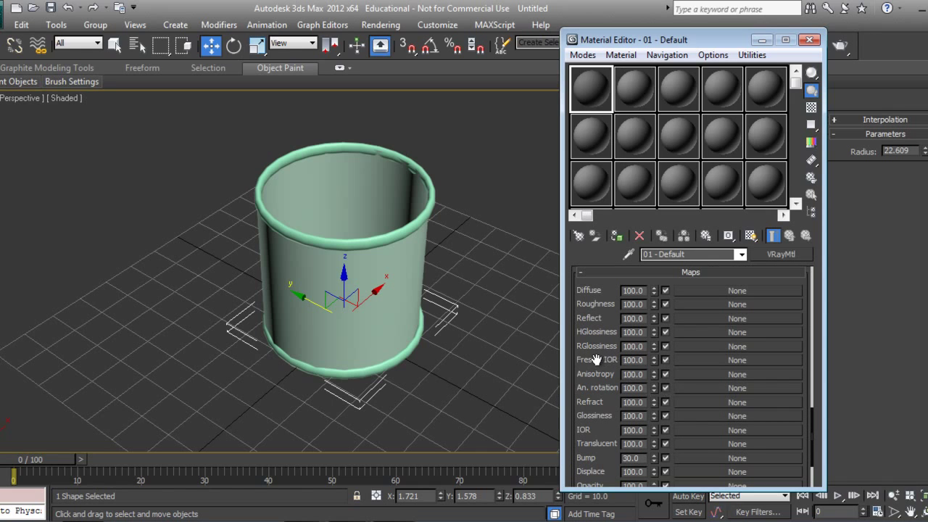
scroll(601, 366, up, 1)
scroll(613, 413, up, 4)
scroll(638, 399, up, 8)
scroll(661, 364, up, 7)
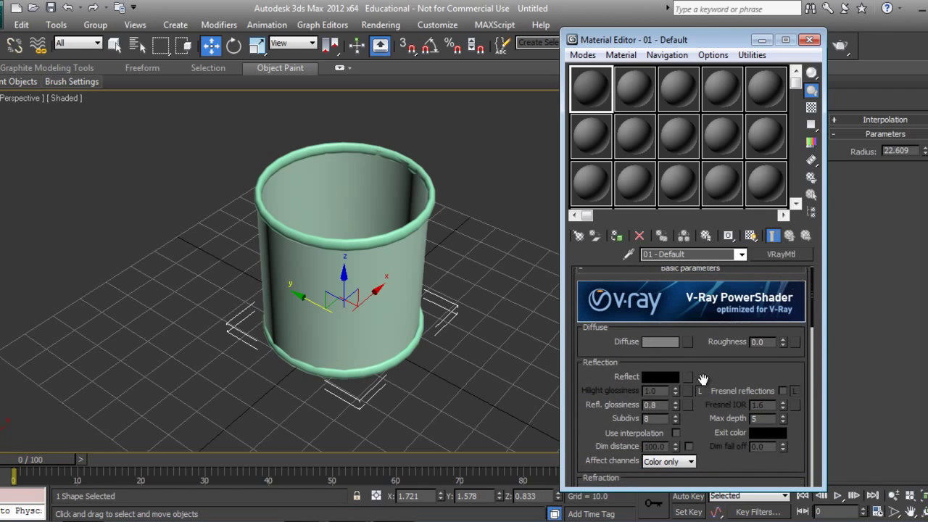
- Choose a Bitmap map for the Diffuse slot and browse to Local Disk (D:)
scroll(693, 384, down, 1)
click(687, 376)
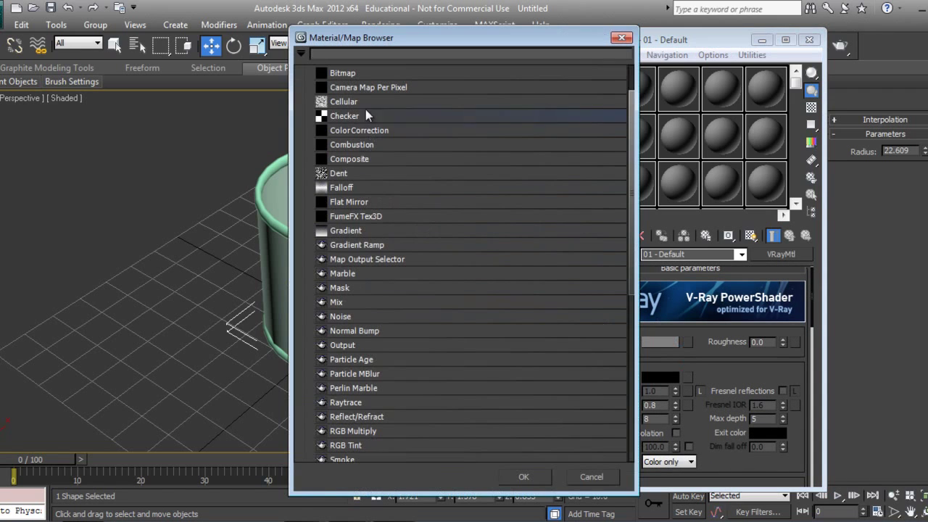
double_click(352, 73)
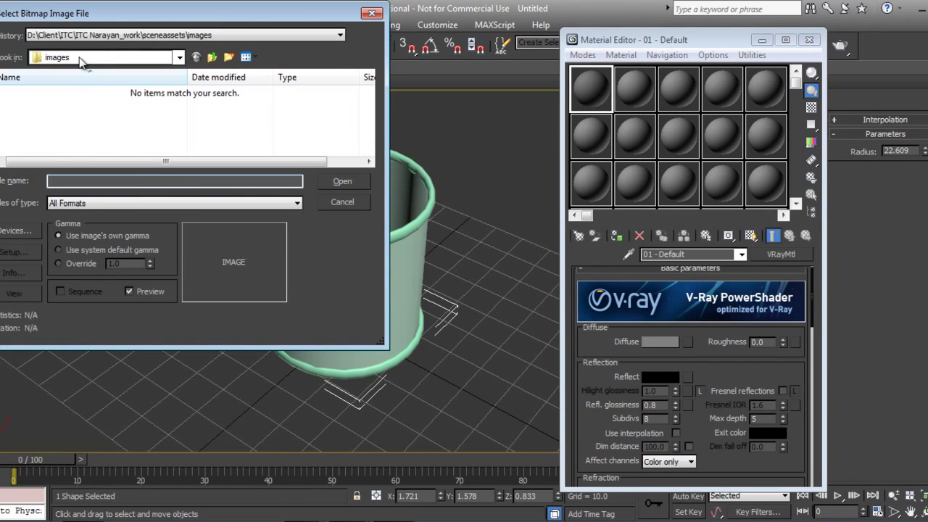
click(80, 59)
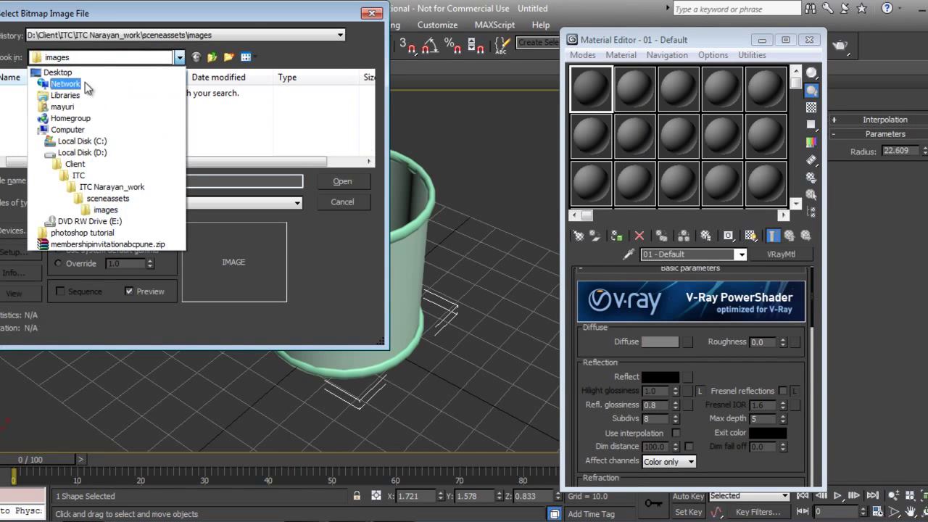
click(94, 154)
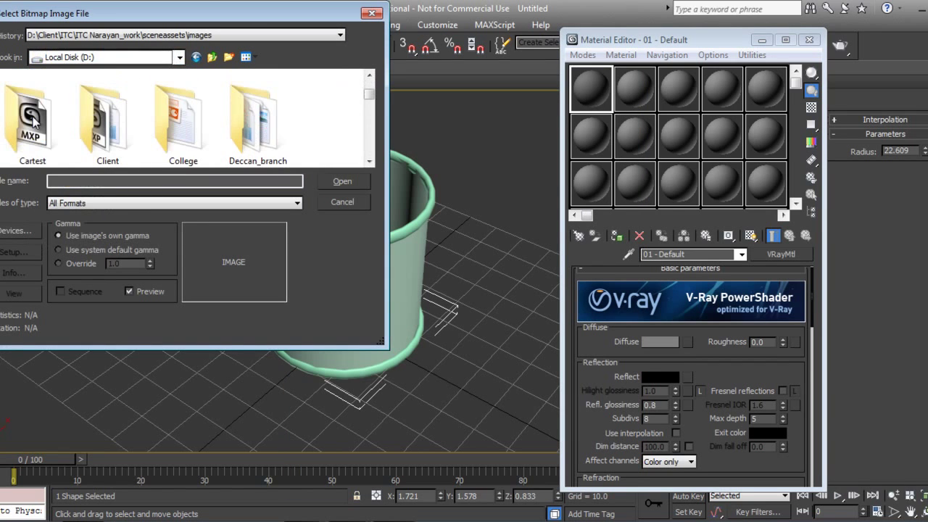
- Load Diffuse.jpg from keyframesonline/UN PUBLISHED/Dustbin in 3dmax as the diffuse map
key(k)
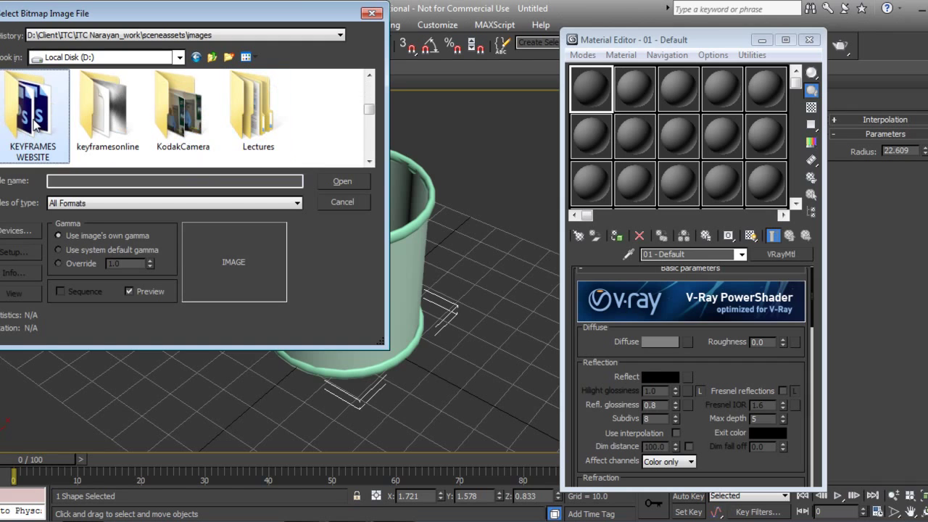
key(Right)
key(Return)
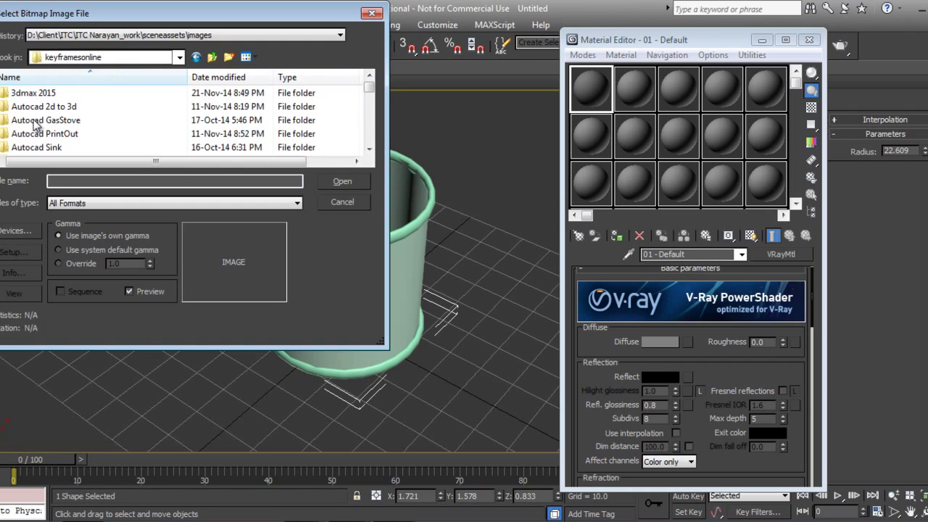
scroll(34, 123, down, 3)
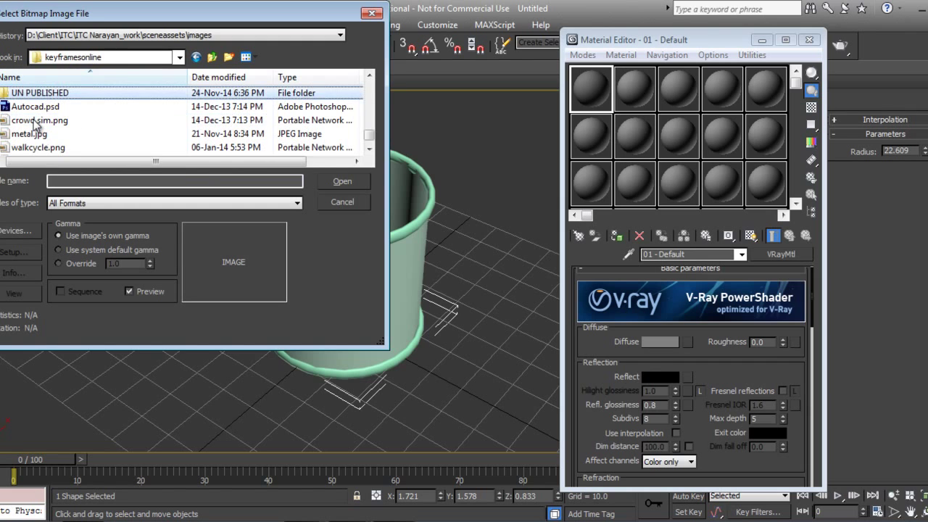
double_click(42, 93)
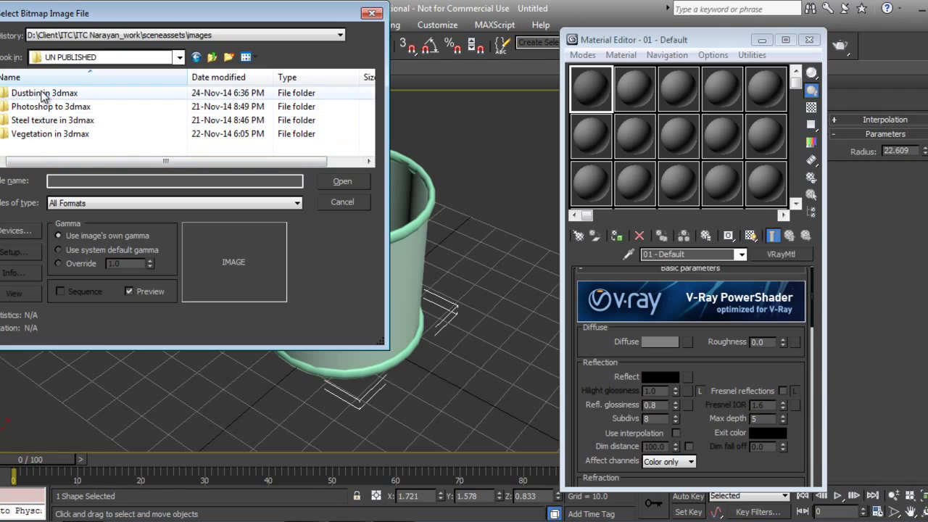
double_click(43, 94)
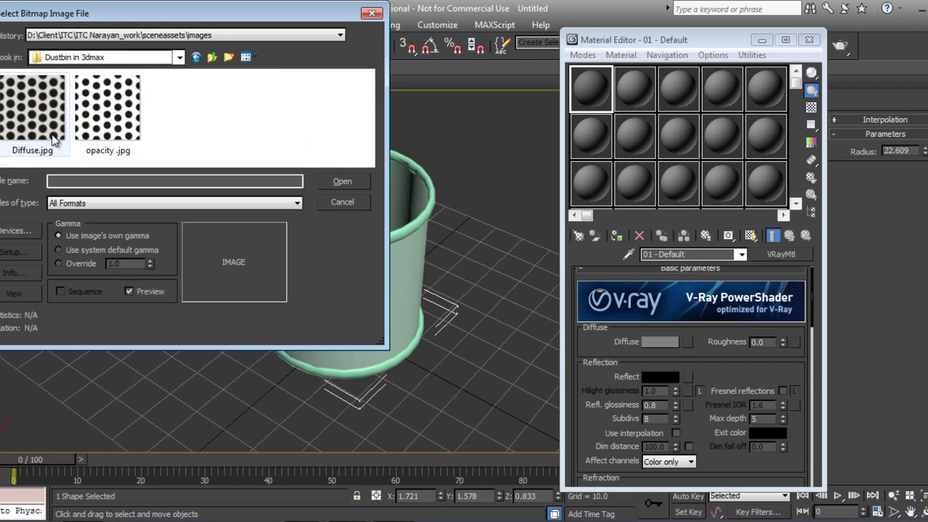
click(52, 139)
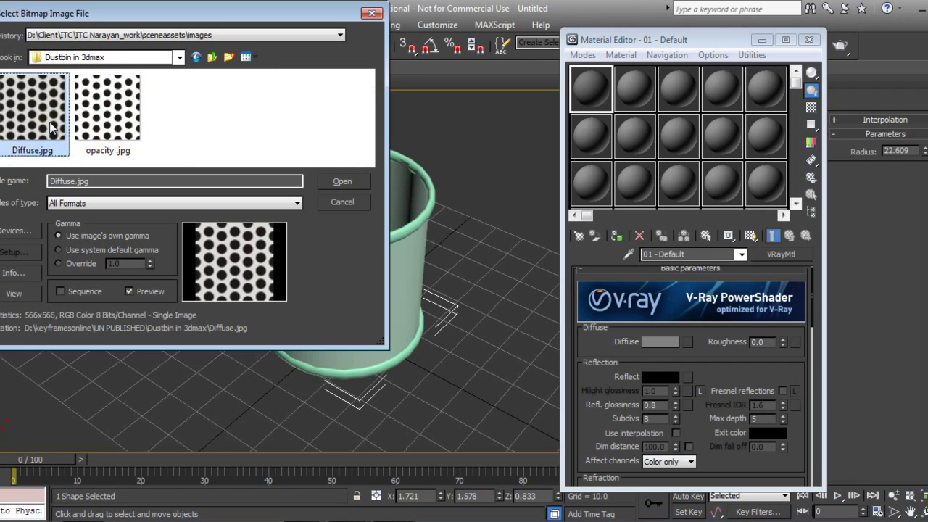
click(341, 182)
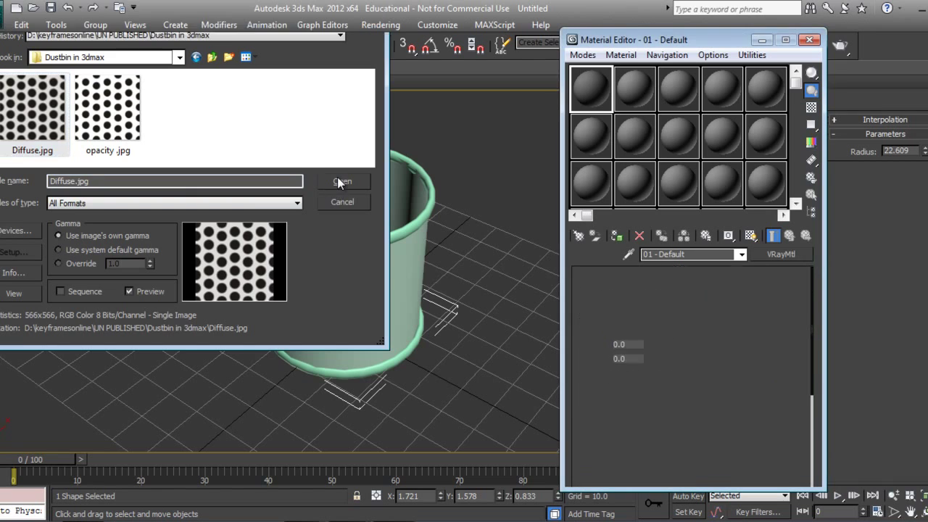
click(788, 235)
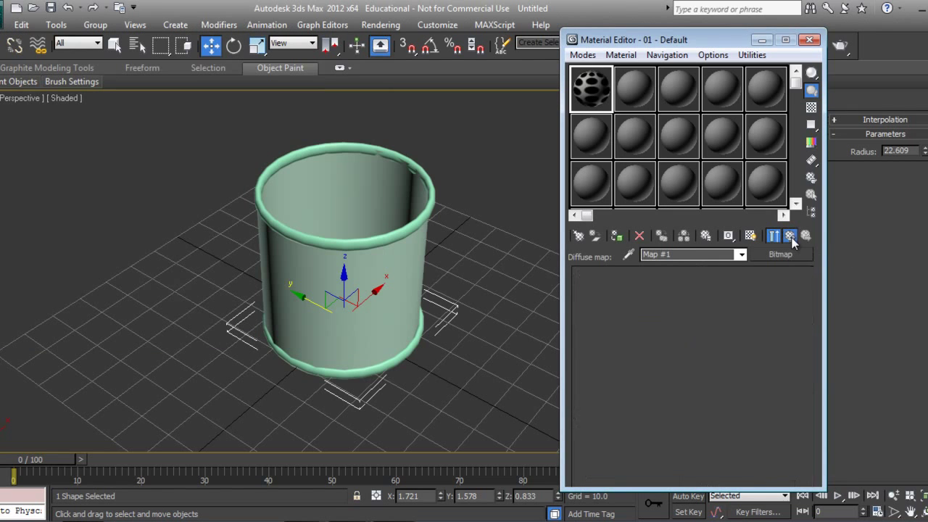
- Load opacity.jpg as a Bitmap in the Opacity slot and tile it 5 by 5
mouse_move(714, 377)
mouse_down()
mouse_move(696, 371)
mouse_move(684, 102)
mouse_up()
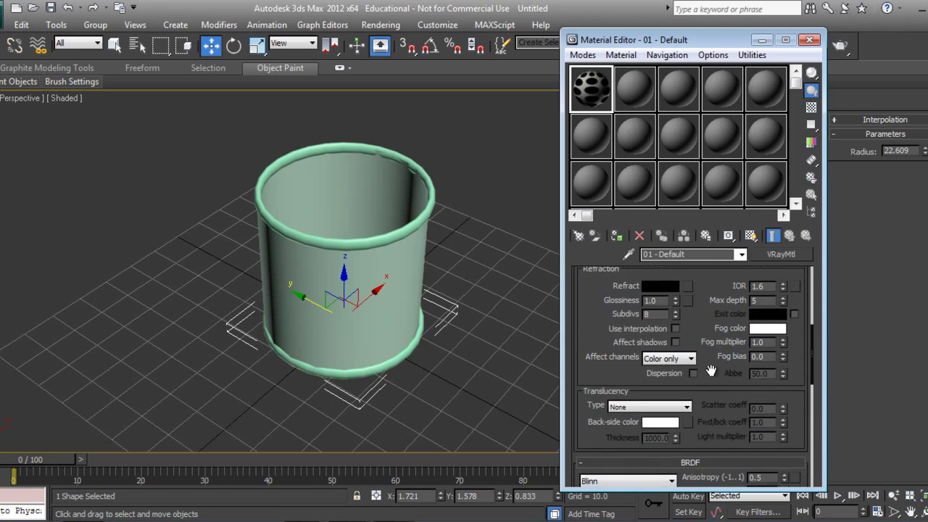
scroll(698, 415, down, 2)
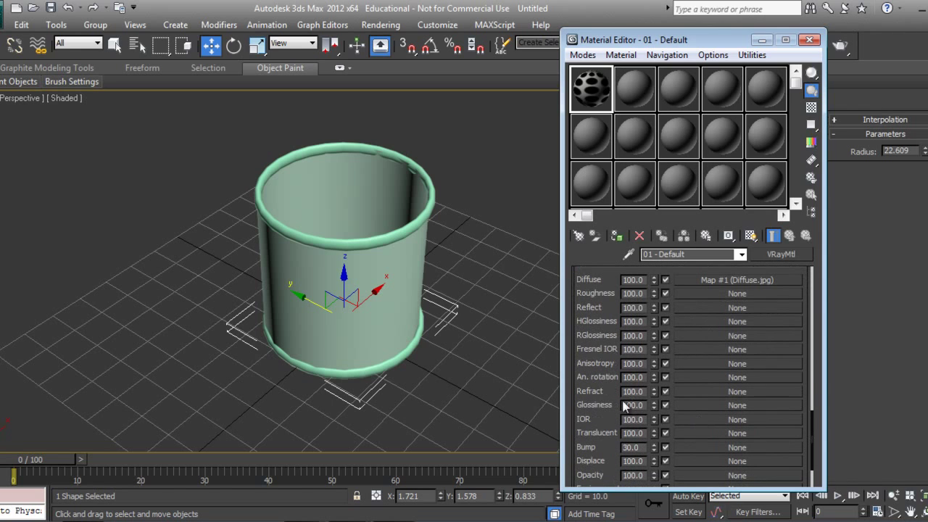
mouse_move(602, 372)
mouse_down()
mouse_move(609, 329)
mouse_move(596, 381)
mouse_up()
scroll(597, 406, down, 3)
click(719, 404)
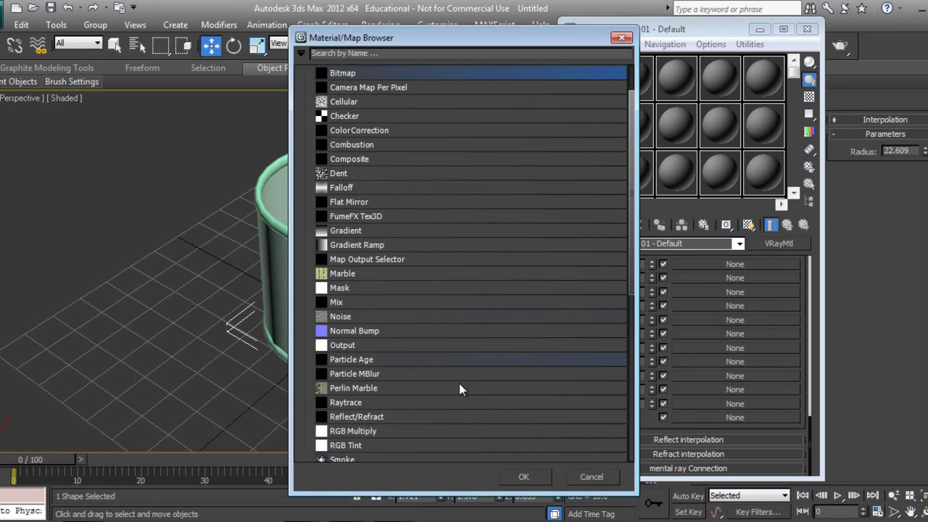
click(523, 476)
click(108, 109)
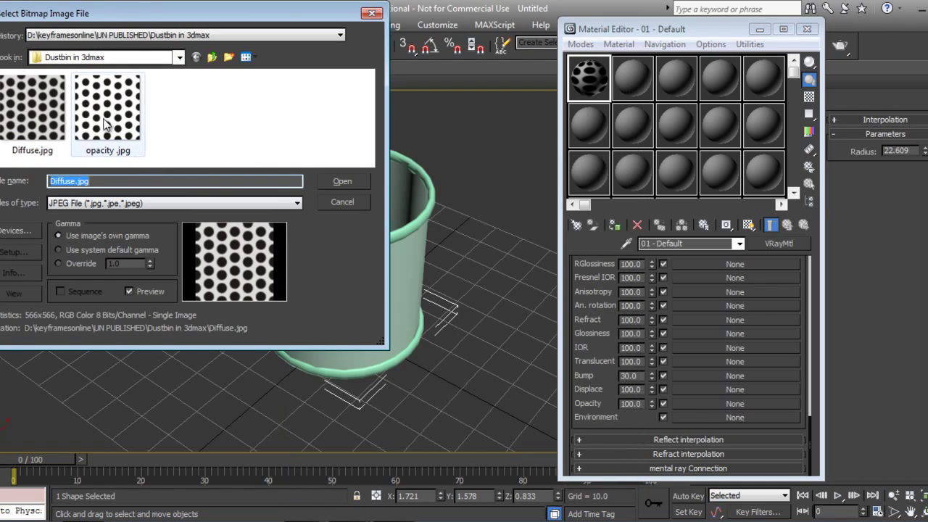
click(341, 182)
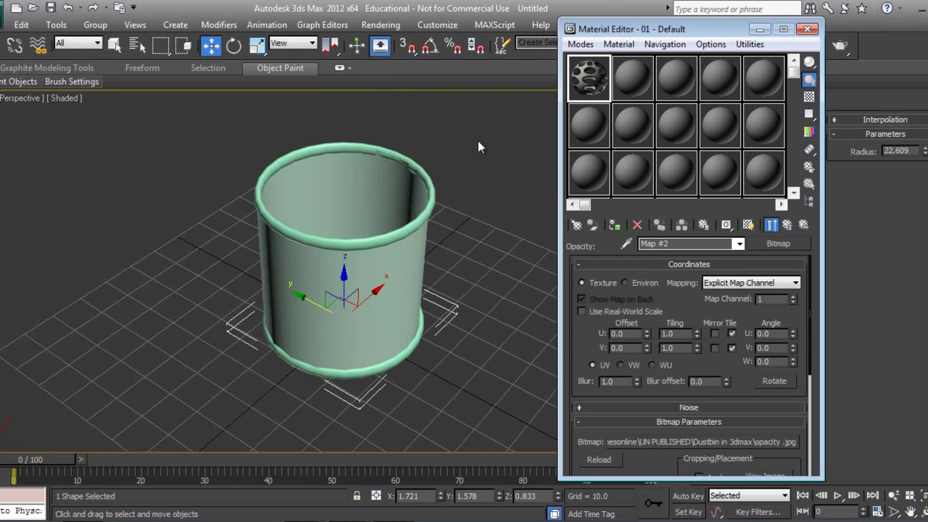
double_click(600, 93)
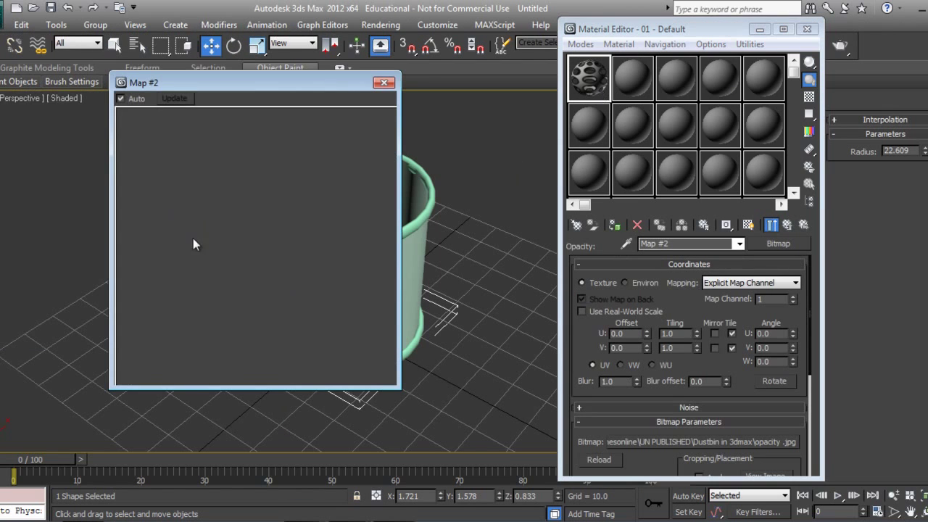
click(383, 83)
click(661, 335)
text(5)
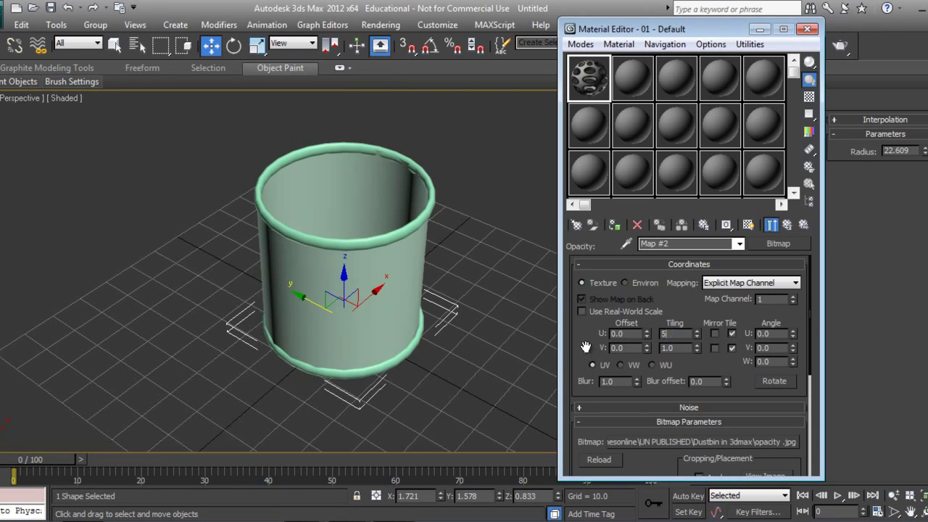
key(Return)
text(5)
key(Return)
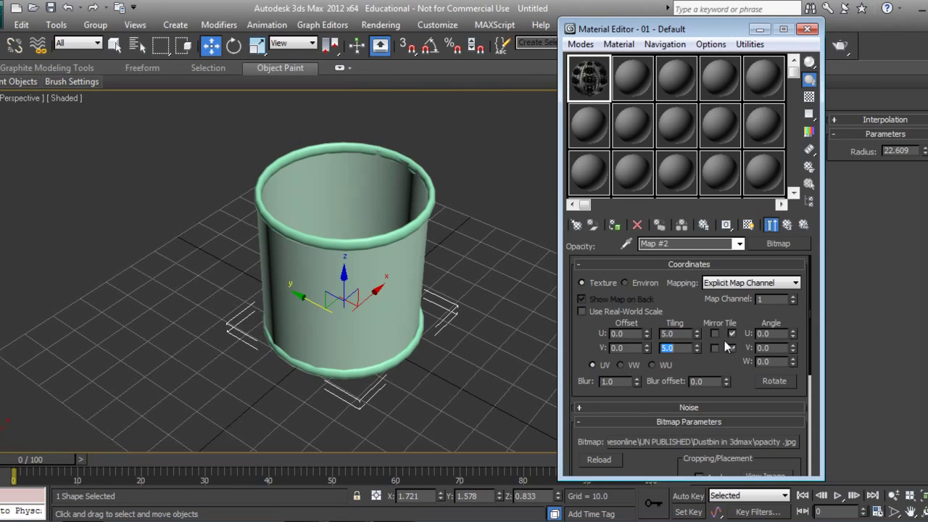
- Tile the Diffuse.jpg map 5 by 5 in U and V as well
click(803, 224)
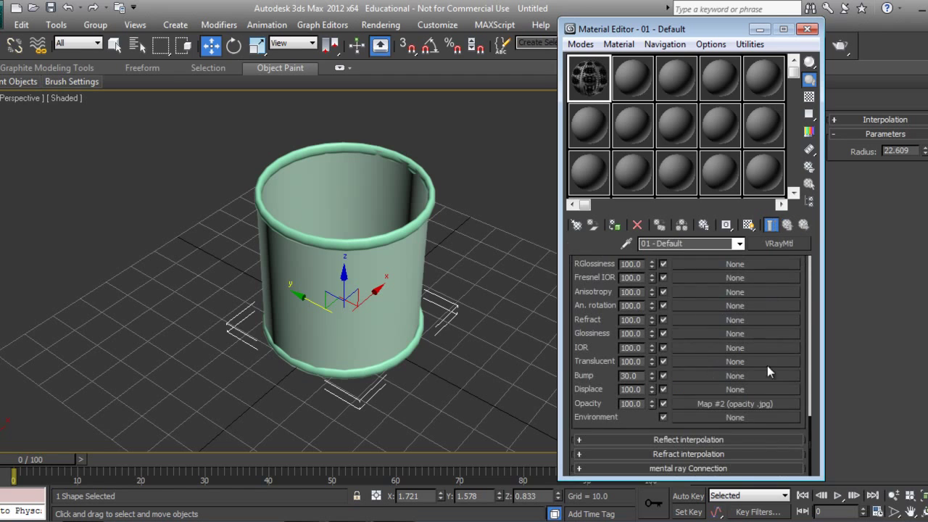
drag(806, 303, 803, 392)
click(758, 333)
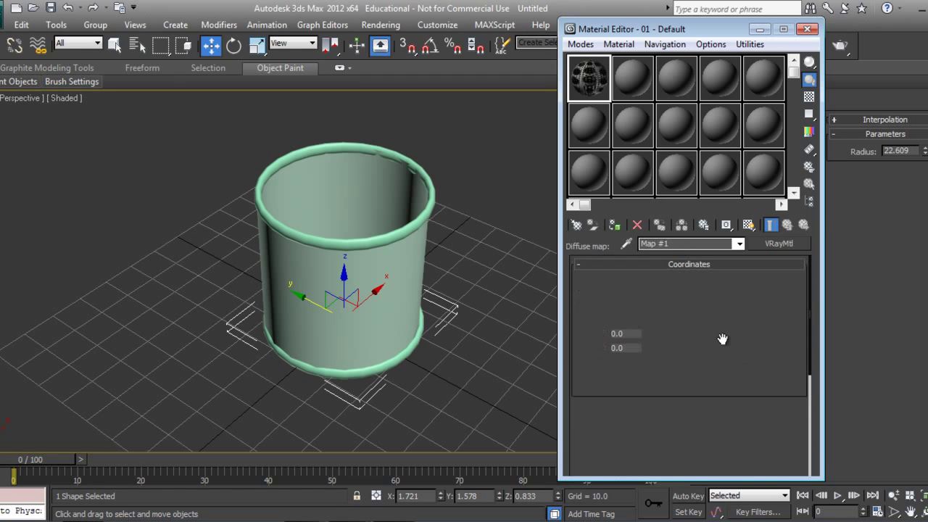
text(5)
key(Return)
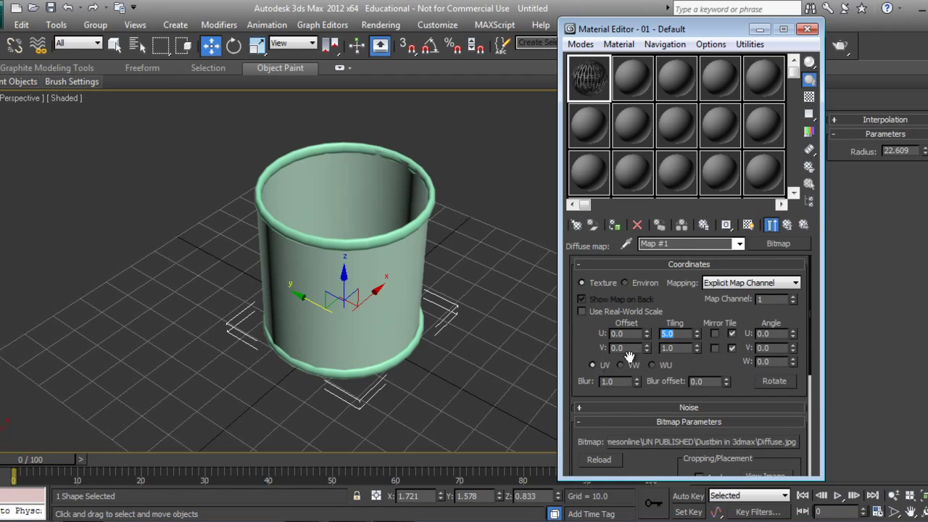
key(Tab)
text(5)
key(Return)
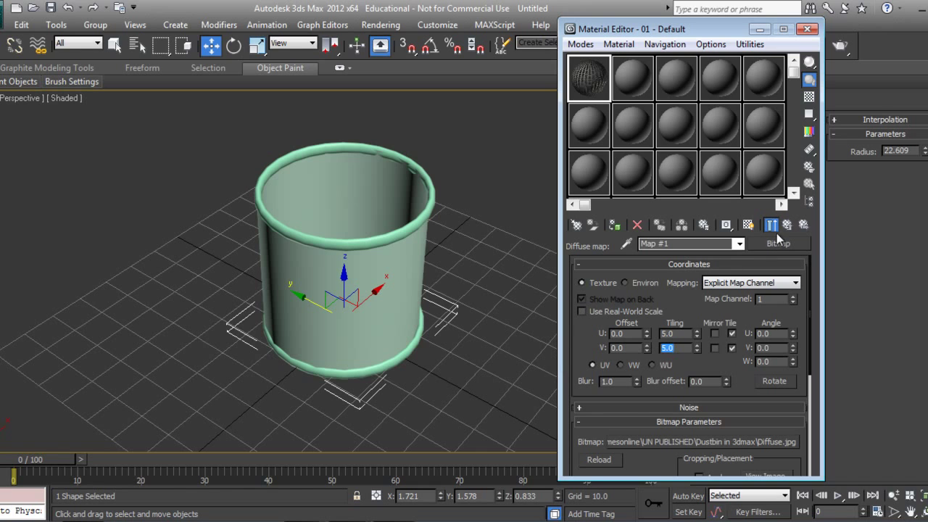
click(772, 225)
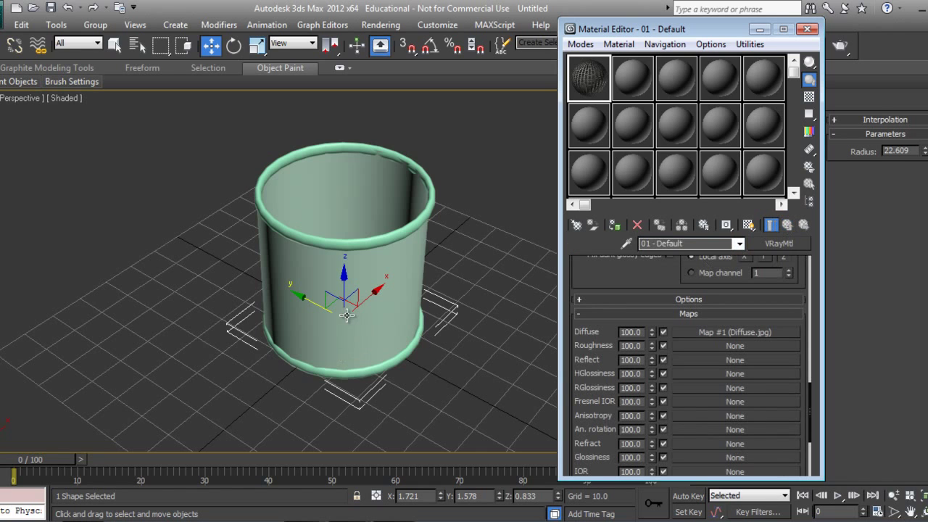
- Assign the perforated material to the bin cylinder and show its texture in the viewport
key(F3)
click(411, 262)
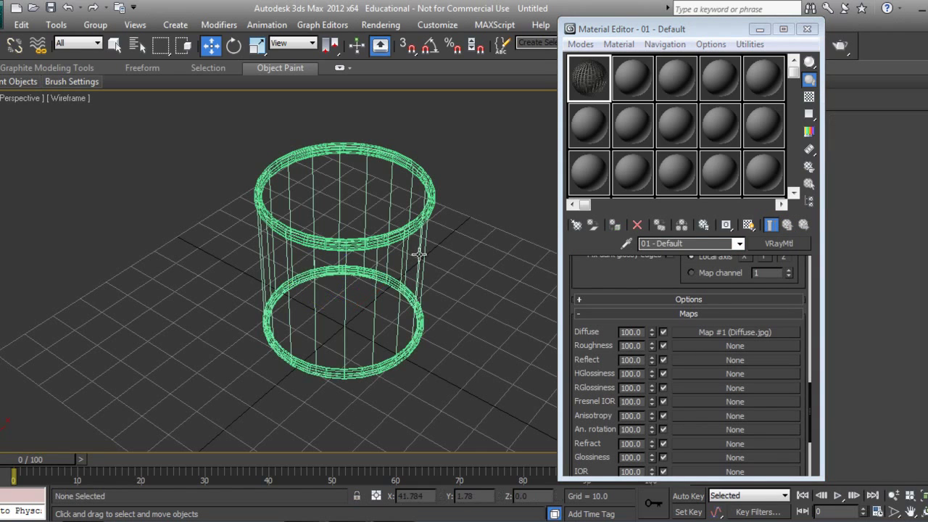
key(F3)
click(615, 225)
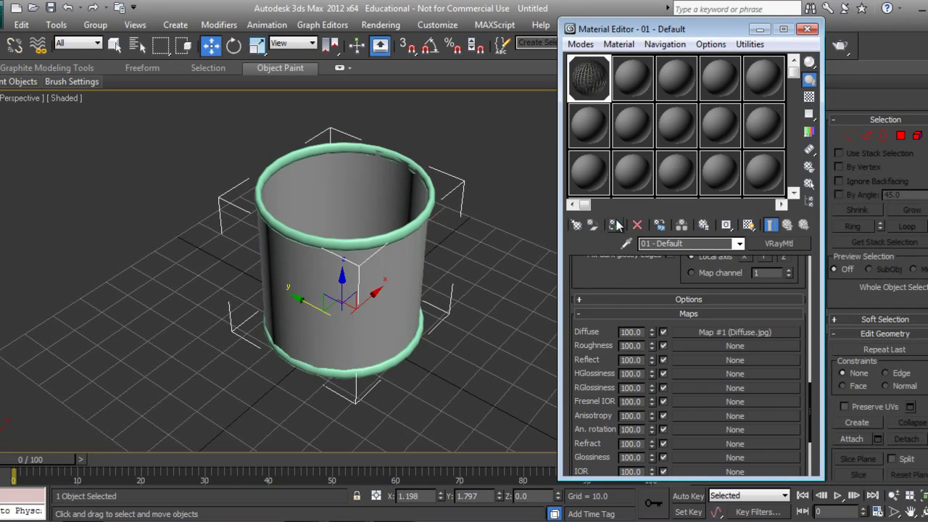
click(748, 225)
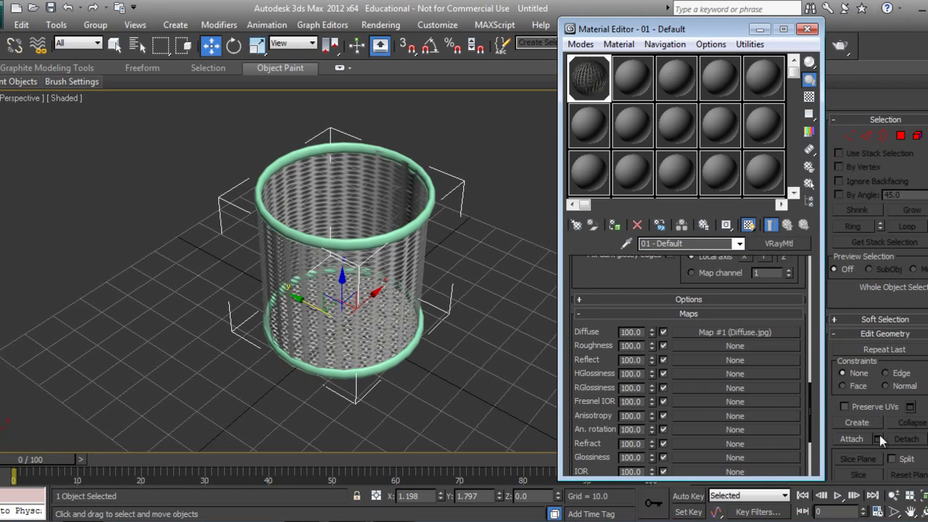
- Orbit the perspective view around the textured cylinder, then return to the Move tool
click(923, 512)
mouse_move(355, 322)
mouse_down()
mouse_move(345, 288)
mouse_move(147, 289)
mouse_move(329, 284)
mouse_up()
key(w)
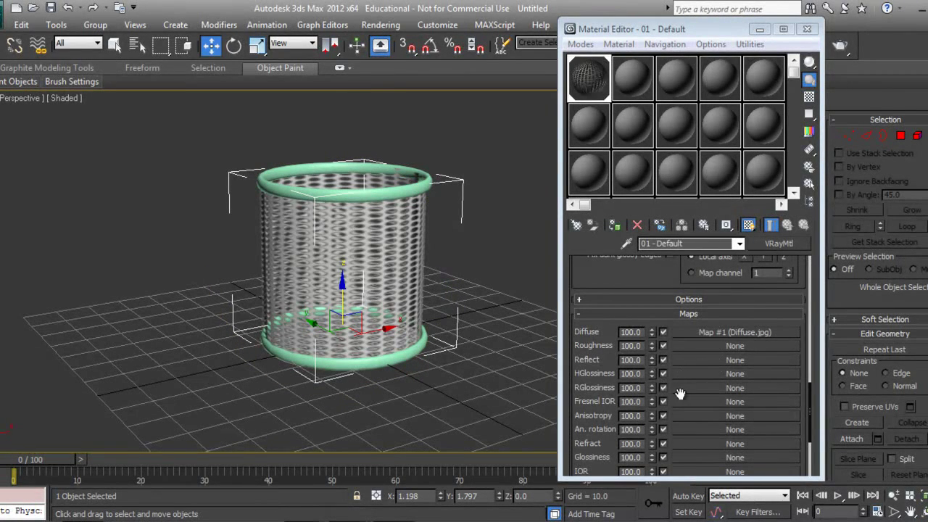
- Put a Falloff map in the Reflect slot and check the sphere in an enlarged preview
scroll(614, 287, up, 5)
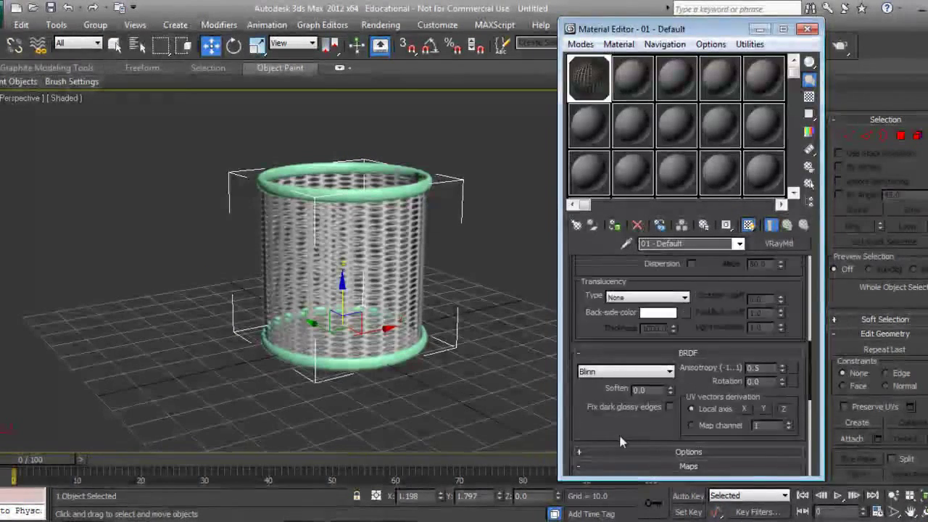
scroll(618, 432, up, 3)
scroll(658, 393, up, 3)
scroll(684, 362, up, 2)
scroll(684, 367, up, 1)
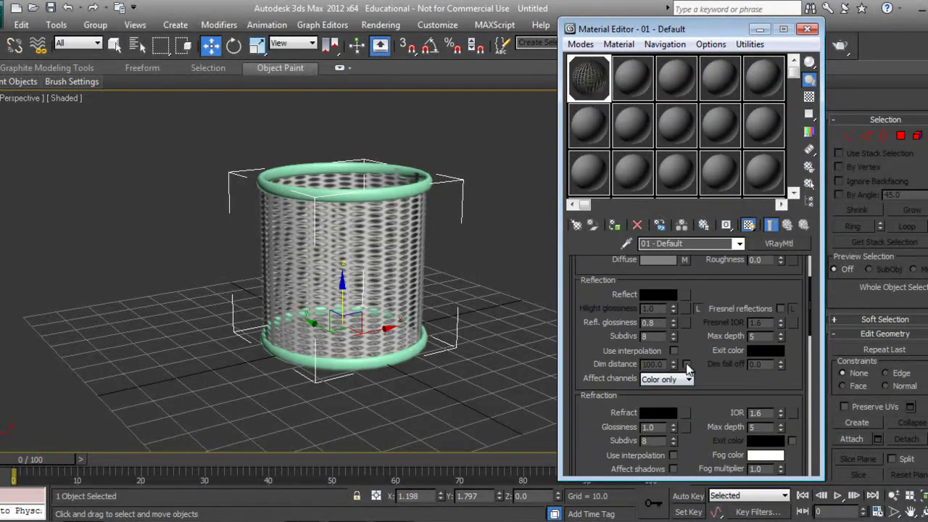
scroll(696, 338, up, 2)
click(685, 339)
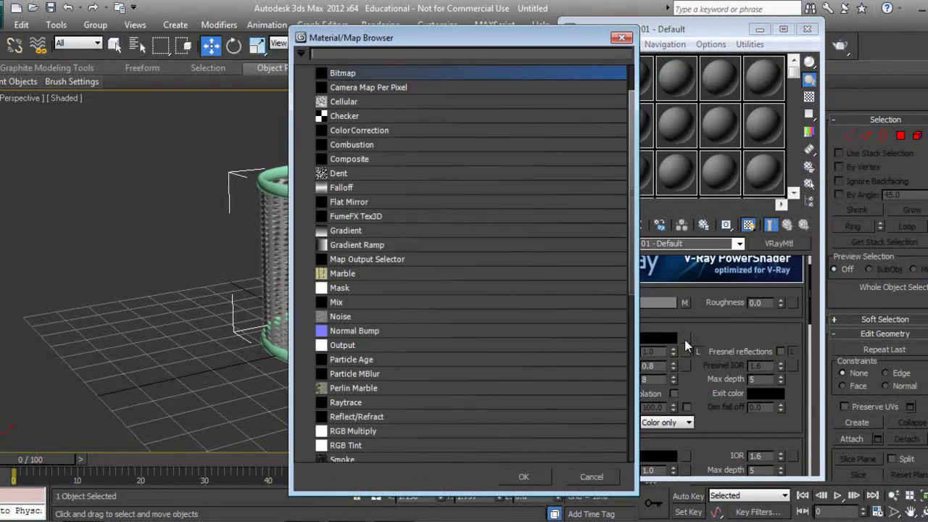
click(345, 188)
click(520, 476)
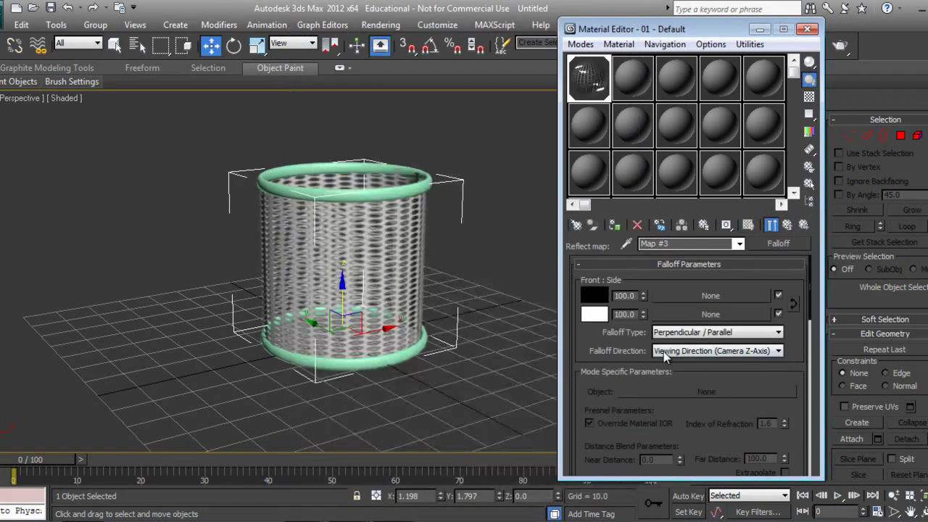
click(786, 225)
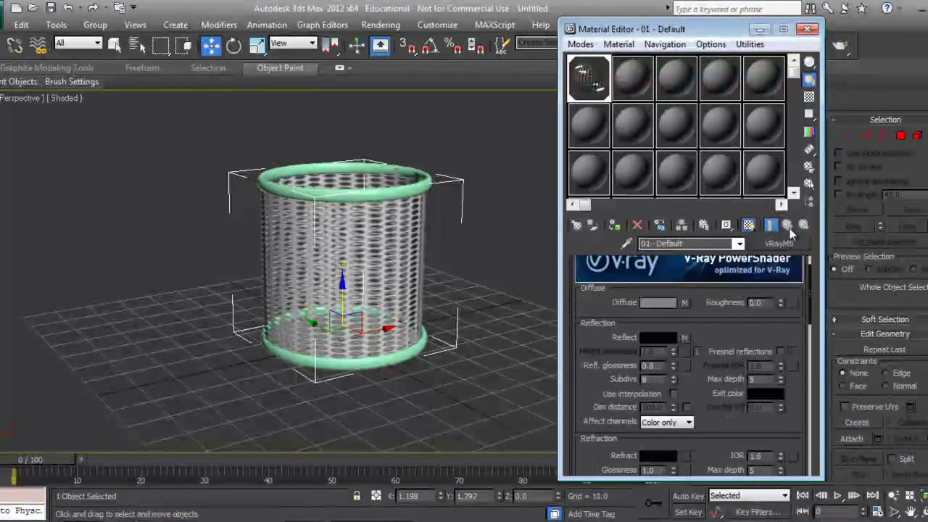
double_click(591, 85)
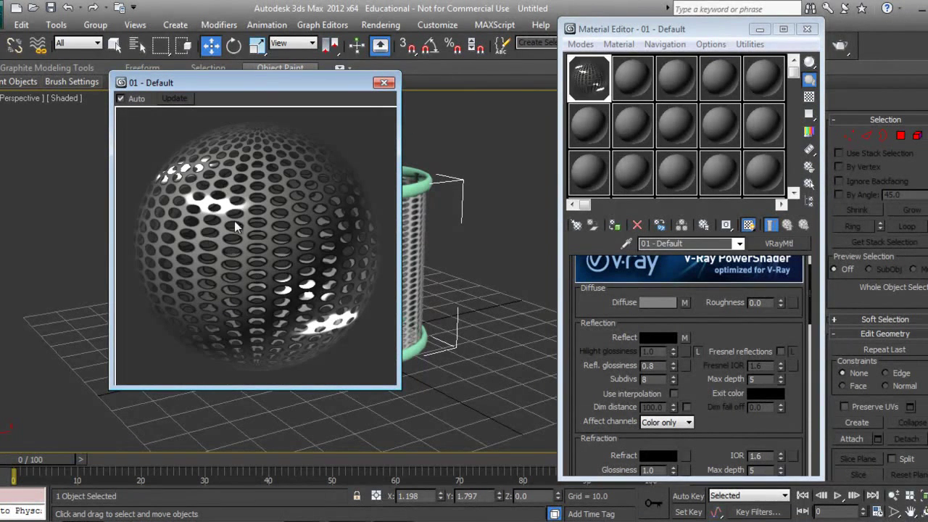
click(383, 82)
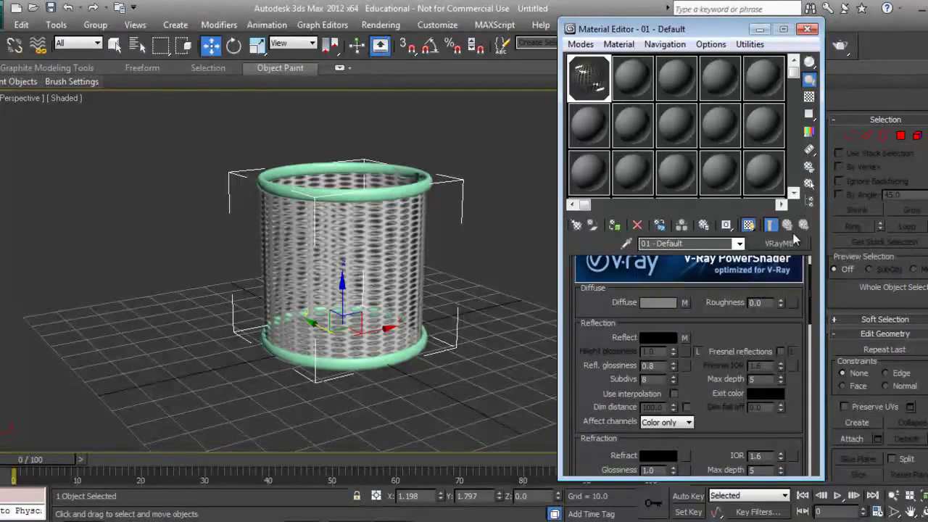
- Copy the bin material into slot 2 and clear its Reflect and Diffuse maps
click(633, 80)
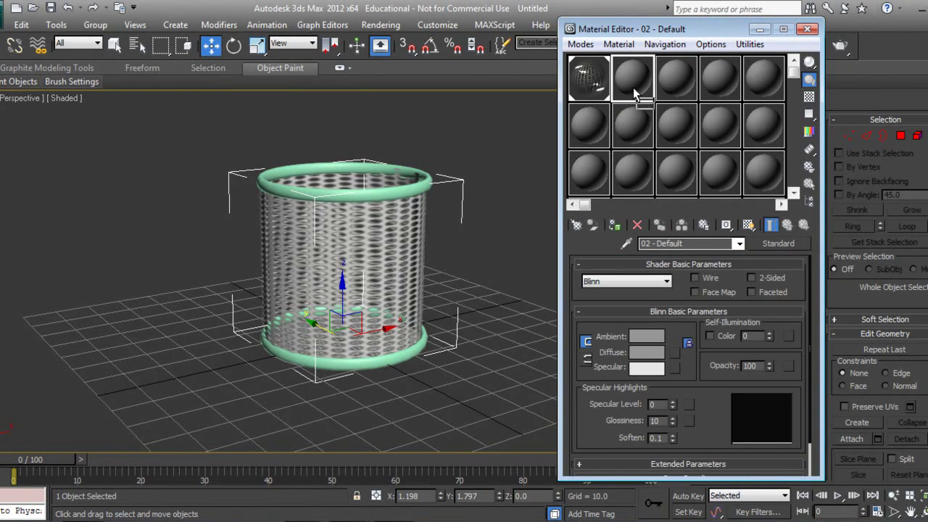
drag(596, 89, 633, 87)
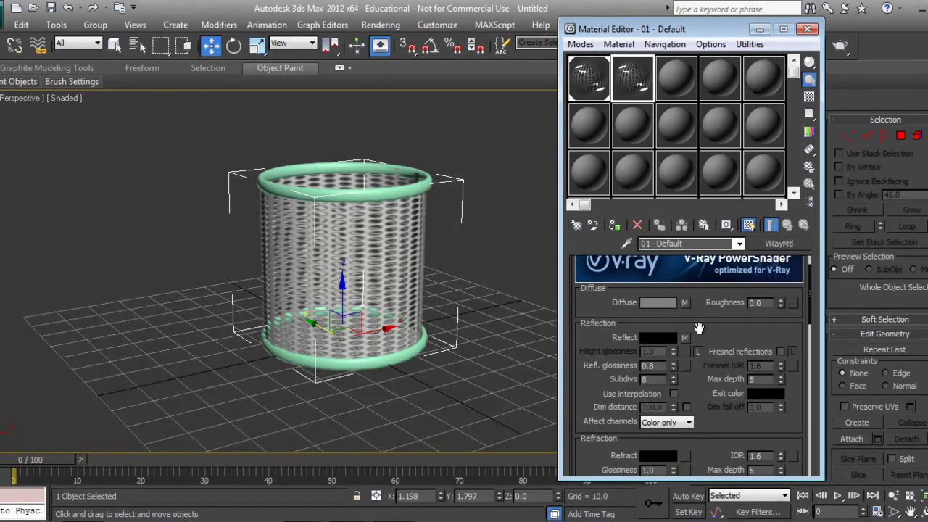
right_click(685, 339)
click(717, 384)
right_click(685, 304)
click(714, 348)
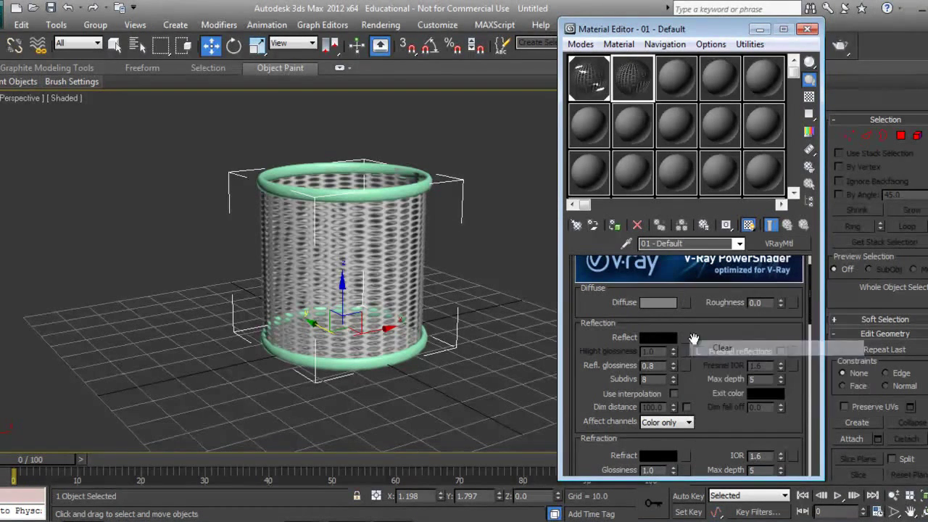
- Lighten the copy's diffuse grey and remove its perforation opacity map
click(650, 305)
drag(394, 146, 405, 171)
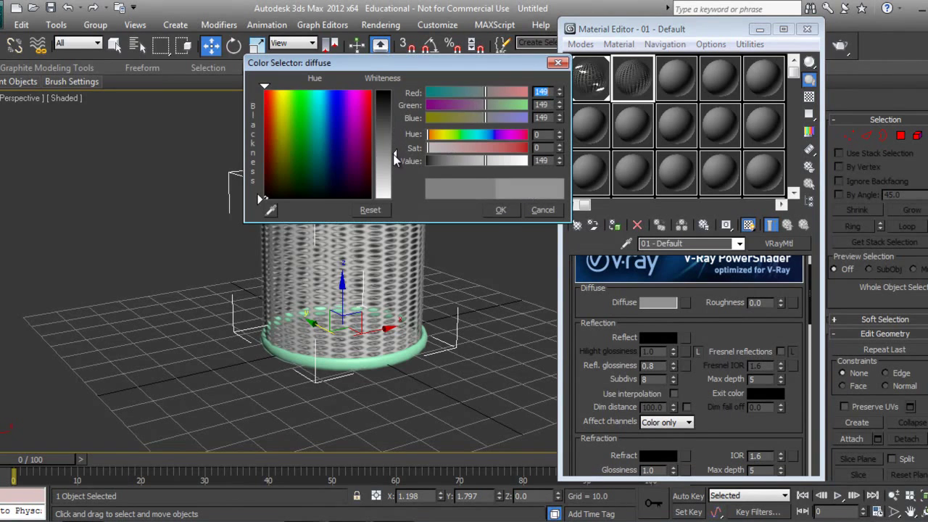
click(498, 210)
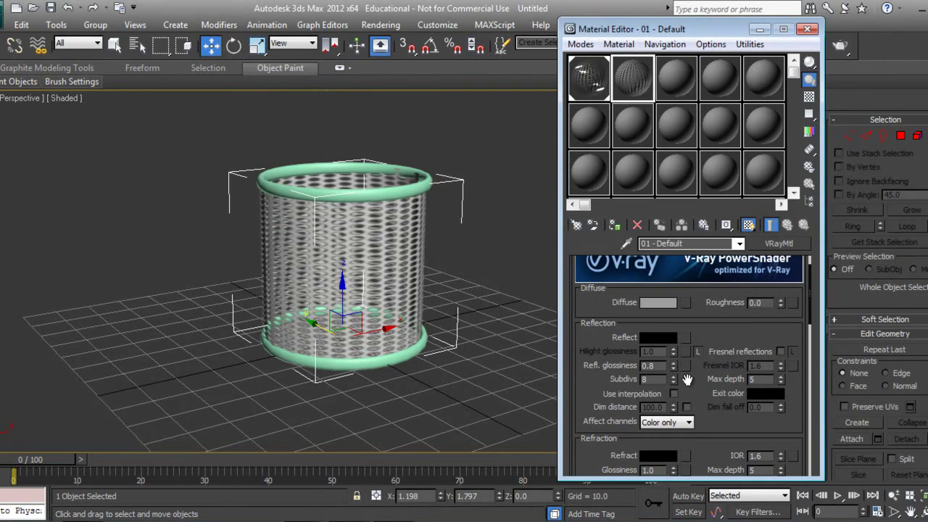
scroll(687, 380, down, 5)
scroll(688, 384, down, 5)
scroll(691, 391, down, 3)
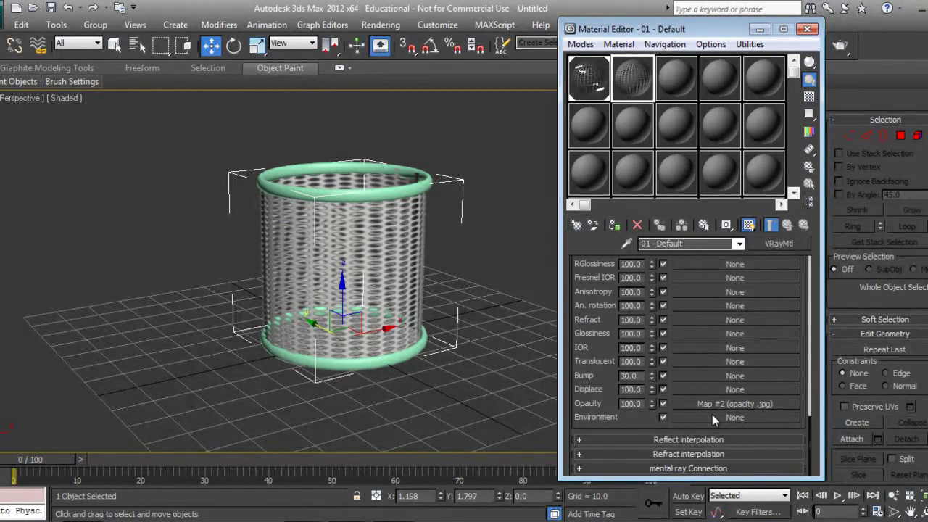
right_click(713, 404)
click(750, 446)
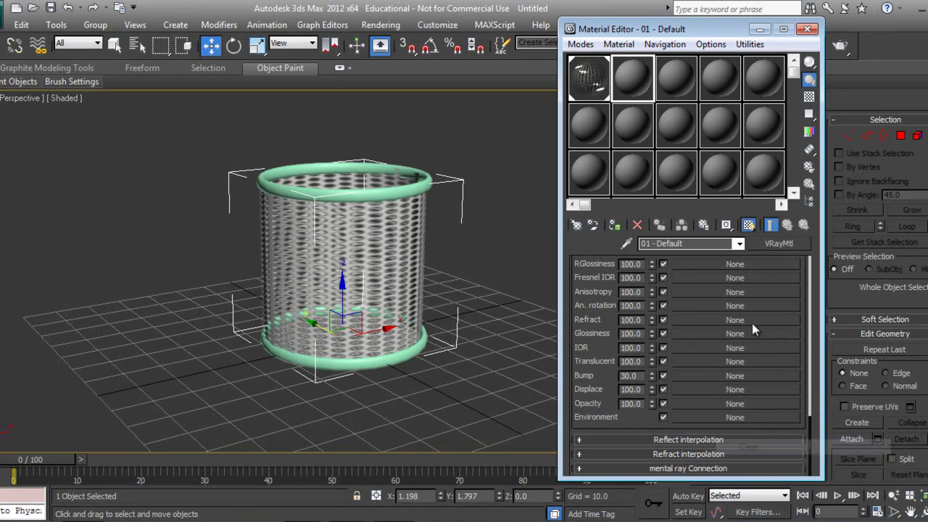
- Set the copy's reflection colour to mid grey 92
scroll(794, 312, up, 5)
scroll(791, 348, up, 4)
scroll(787, 366, up, 4)
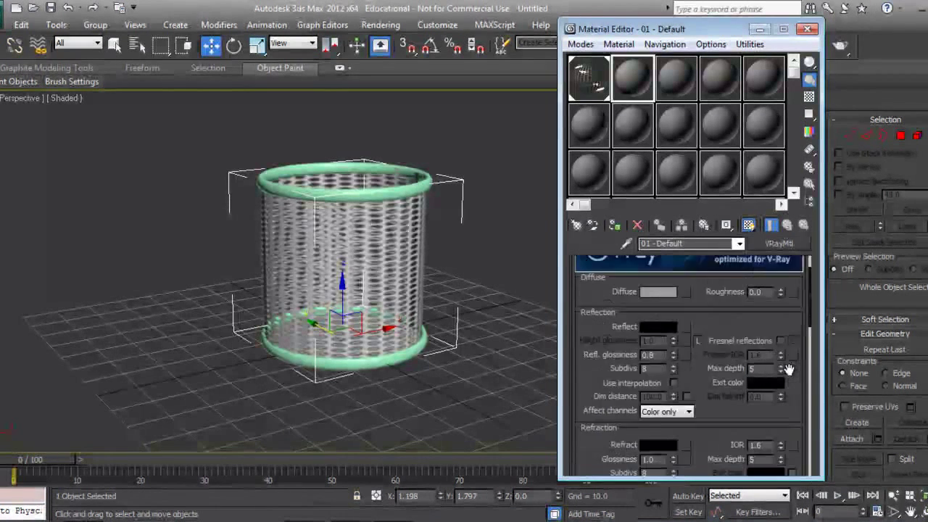
scroll(696, 349, up, 2)
click(658, 374)
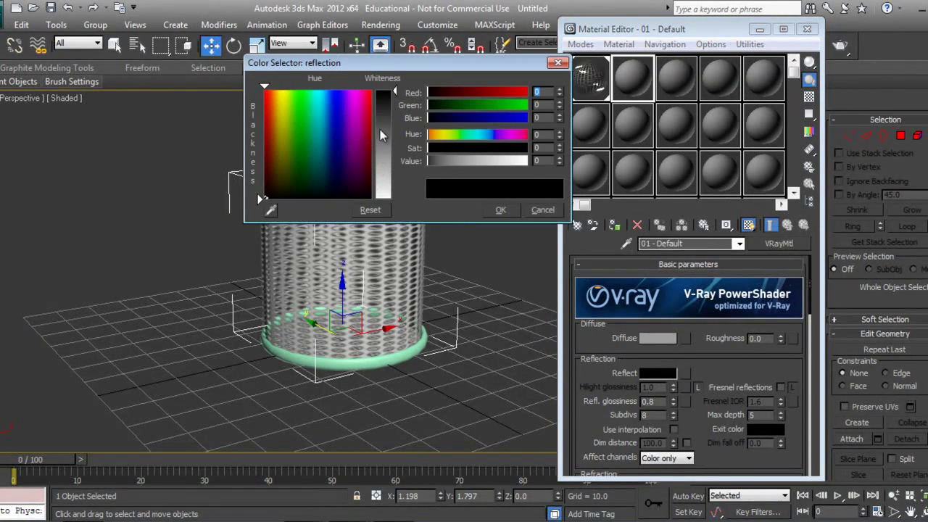
drag(382, 135, 390, 132)
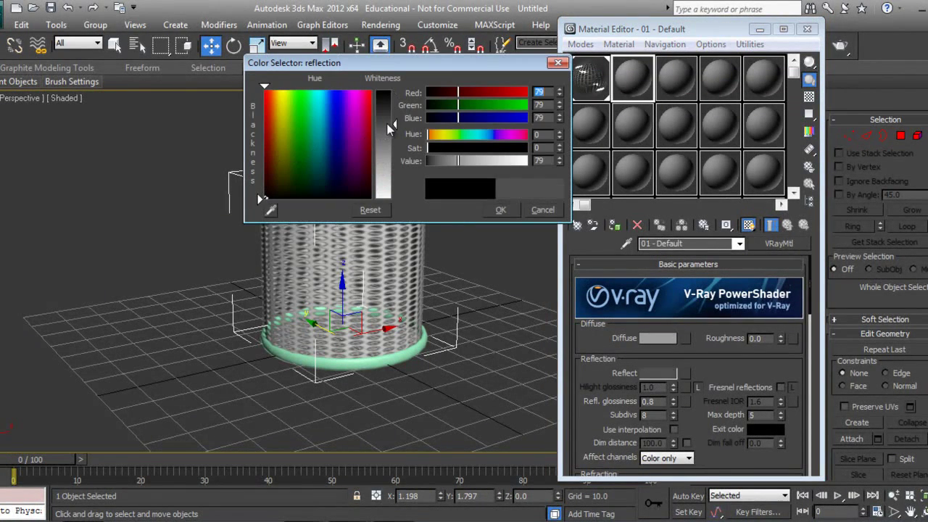
click(498, 210)
click(658, 371)
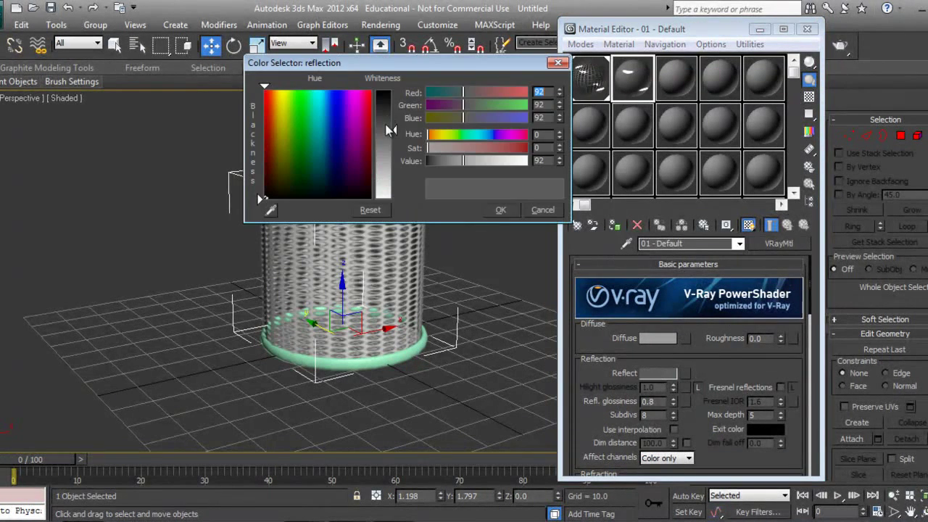
click(500, 210)
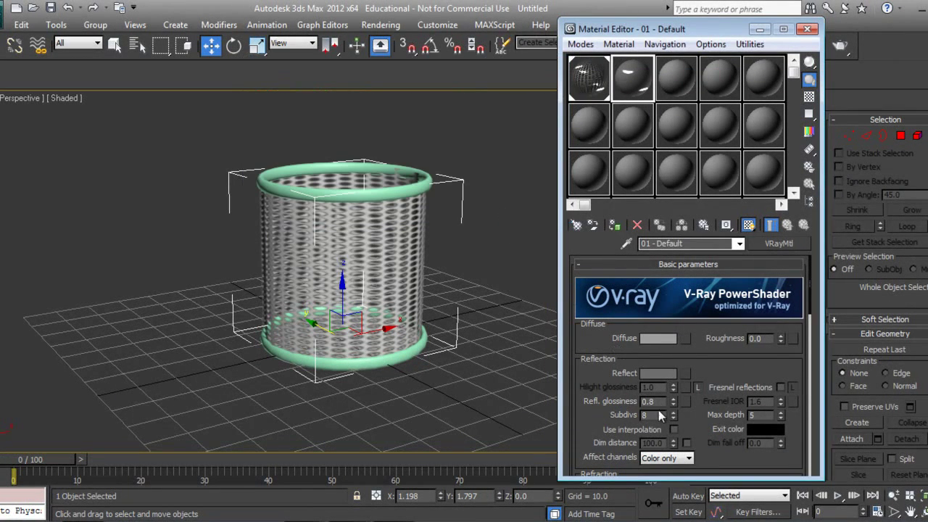
scroll(709, 382, down, 1)
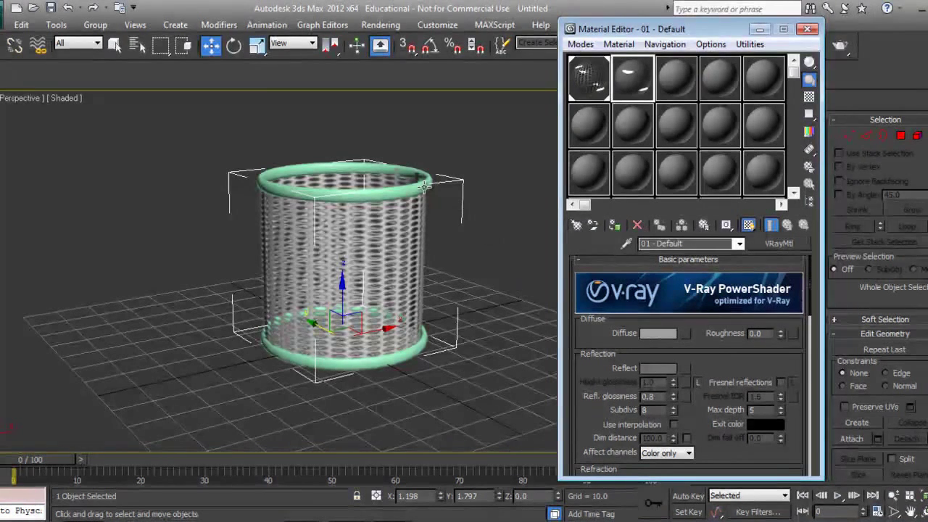
click(418, 184)
- Drop the plain material onto the bin's top rim and rename it Steel
key(F3)
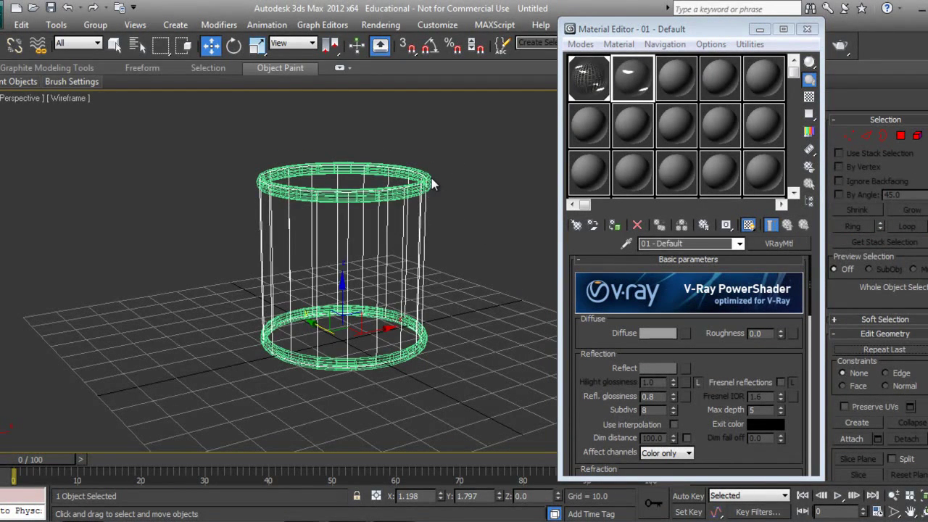
click(429, 181)
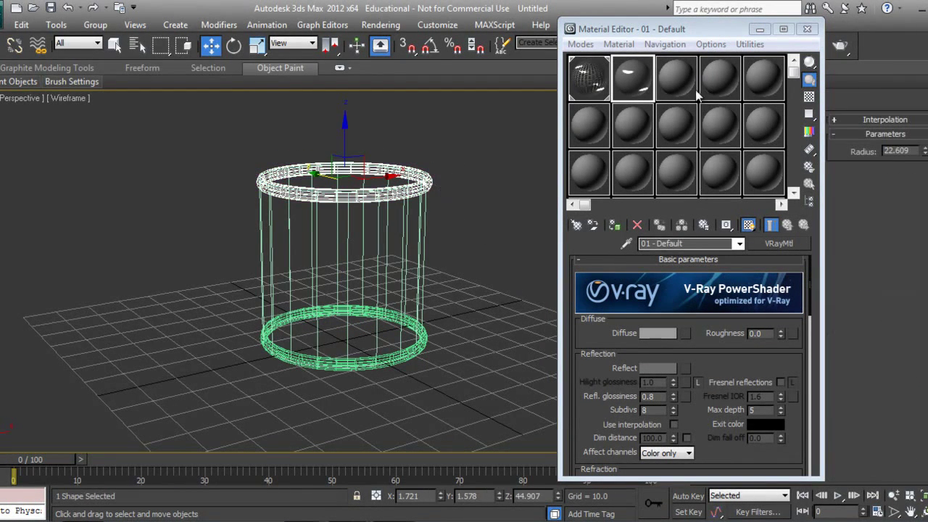
drag(633, 79, 456, 363)
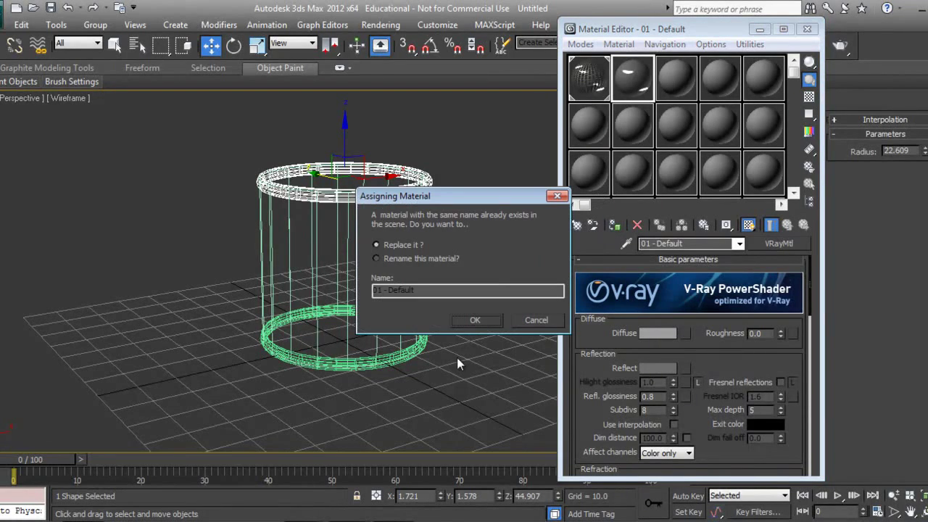
click(376, 258)
drag(433, 290, 282, 305)
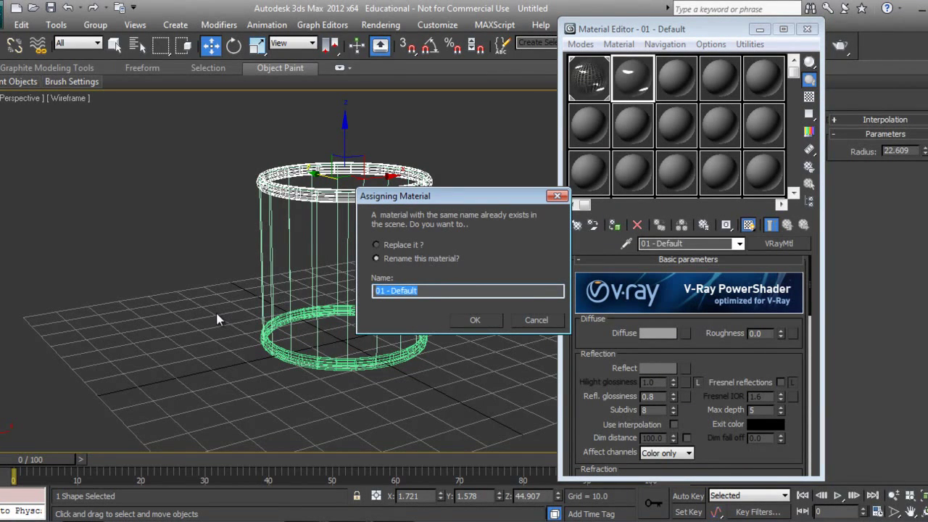
text(Steel)
key(Return)
- Assign Steel to the bottom rim too, restore shaded view and close the material editor
click(364, 368)
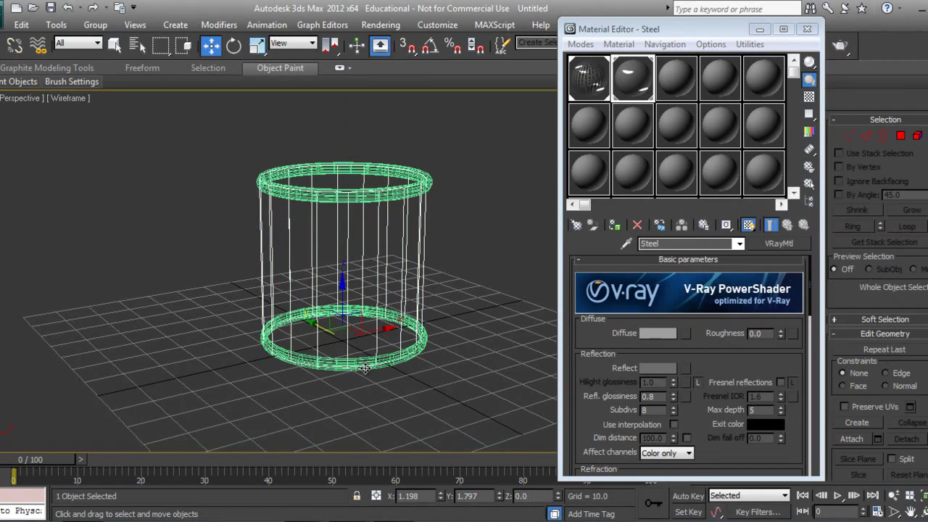
click(367, 370)
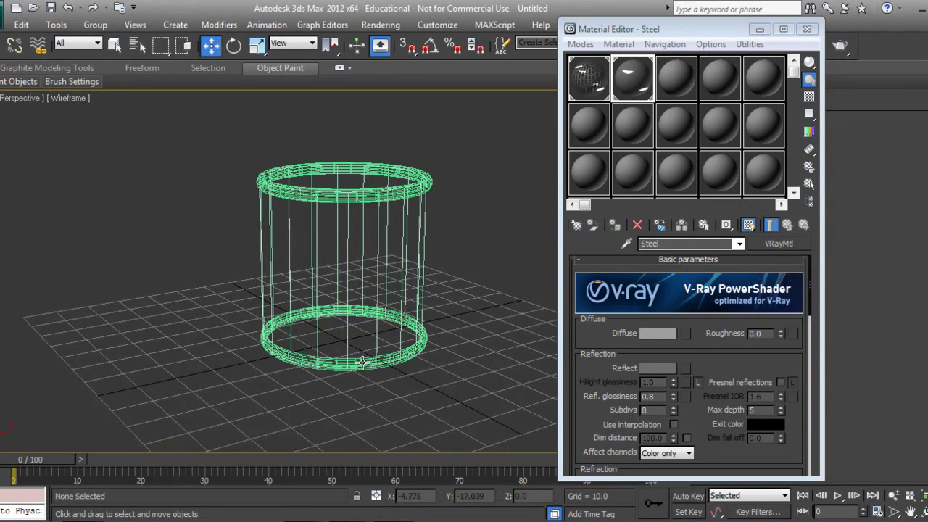
click(616, 226)
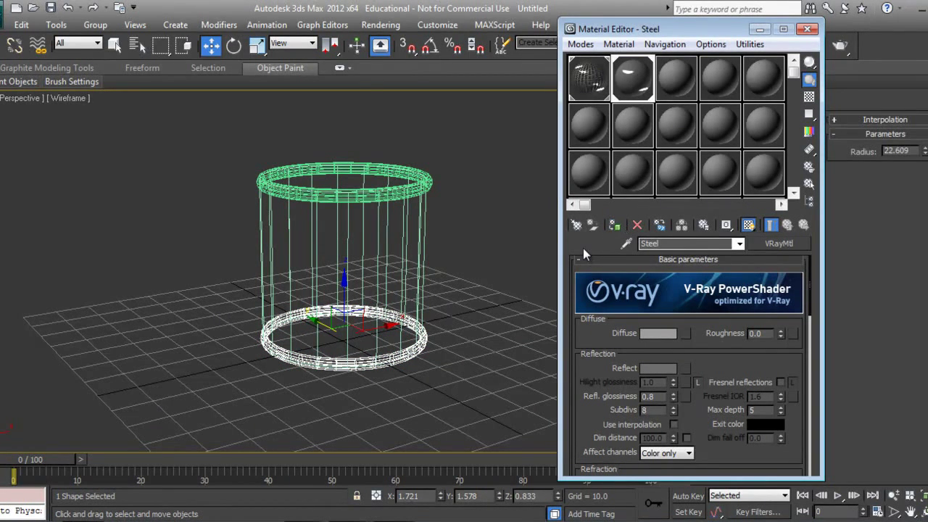
key(F3)
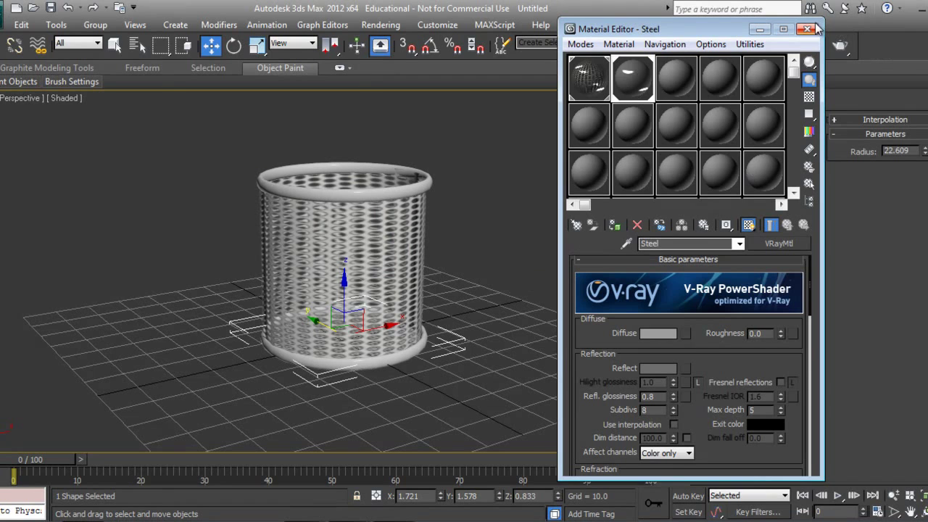
click(806, 29)
- In the Left view, draw a four-point open line bracketing the bin's top, left side and bottom
click(700, 100)
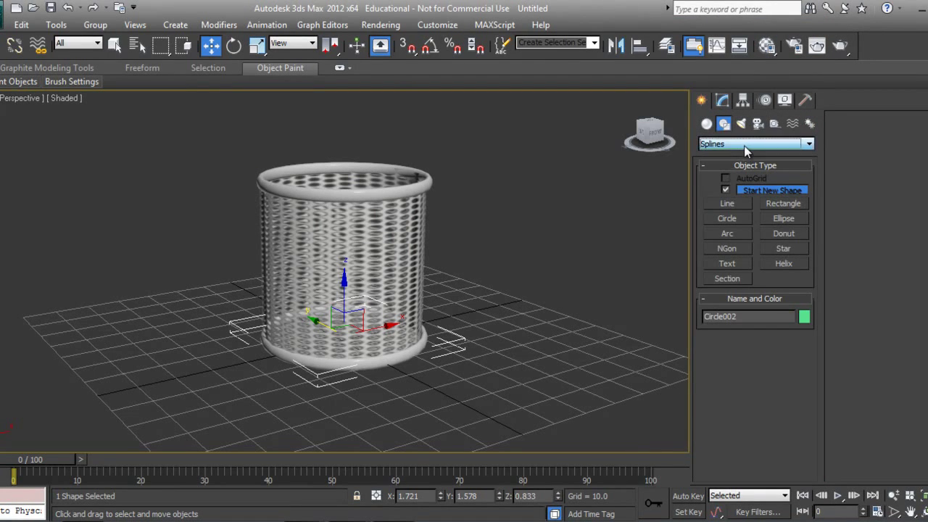
key(l)
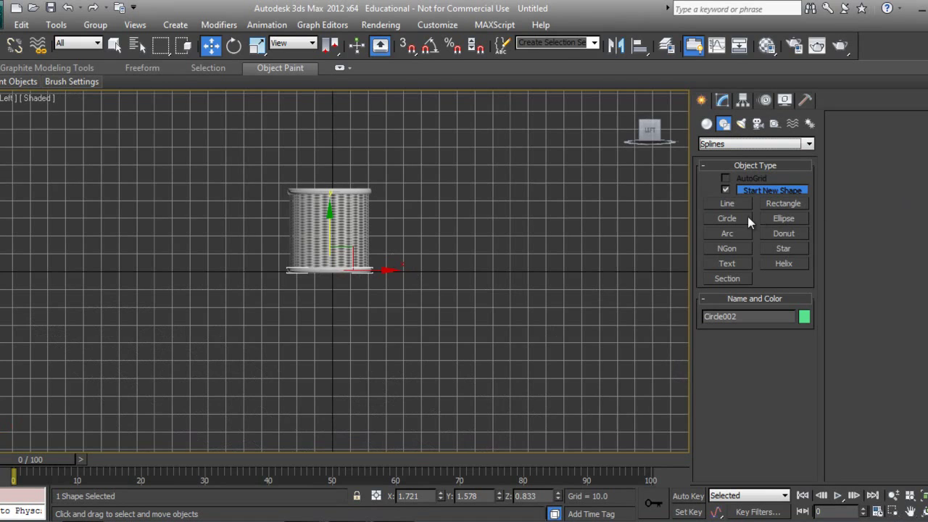
click(727, 205)
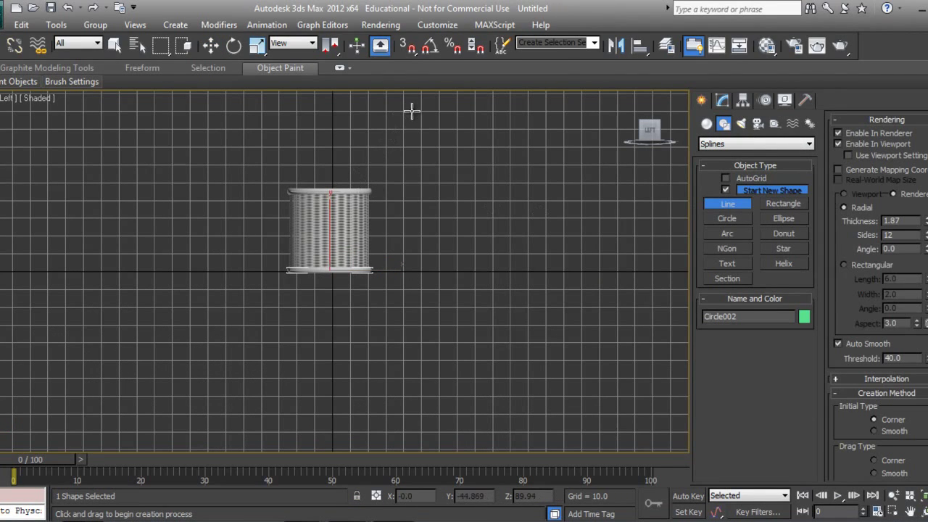
click(410, 110)
click(271, 112)
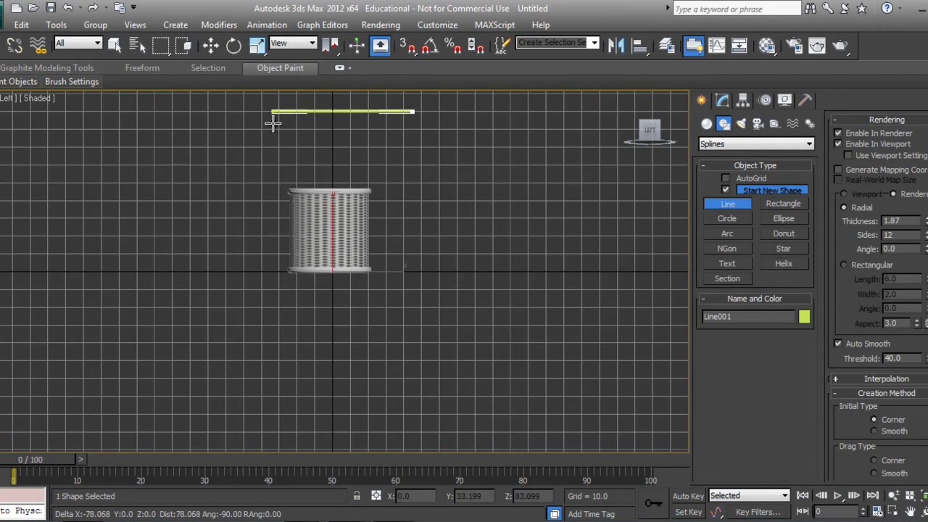
click(274, 292)
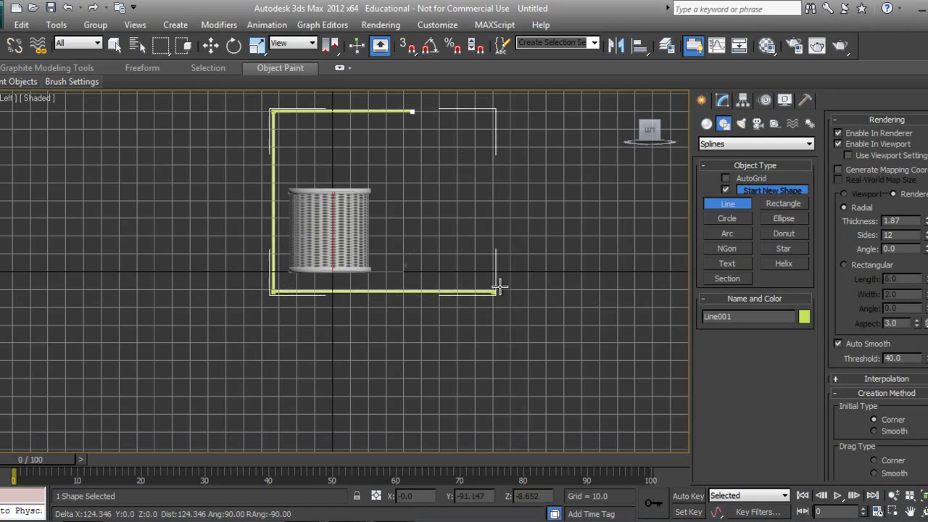
click(554, 291)
right_click(559, 222)
click(722, 99)
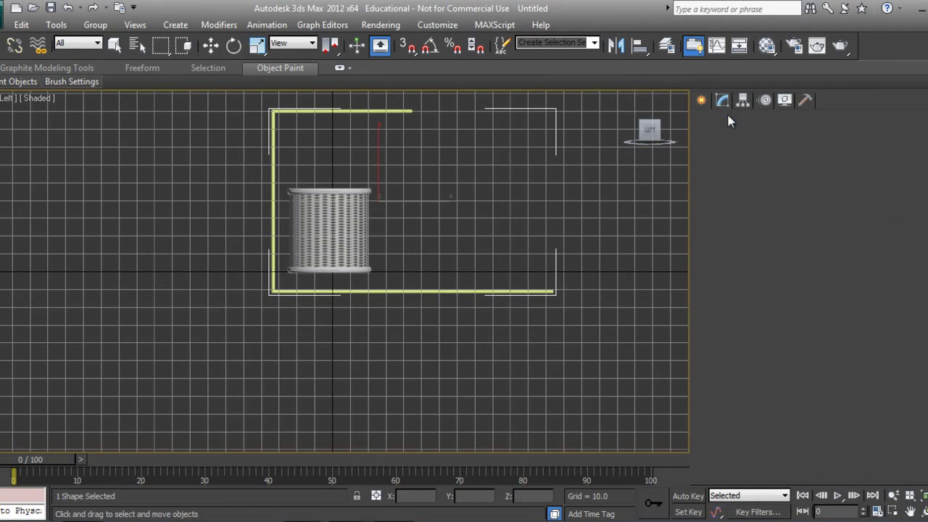
click(737, 140)
- Add an Extrude modifier to the line with an Amount of 316
key(e)
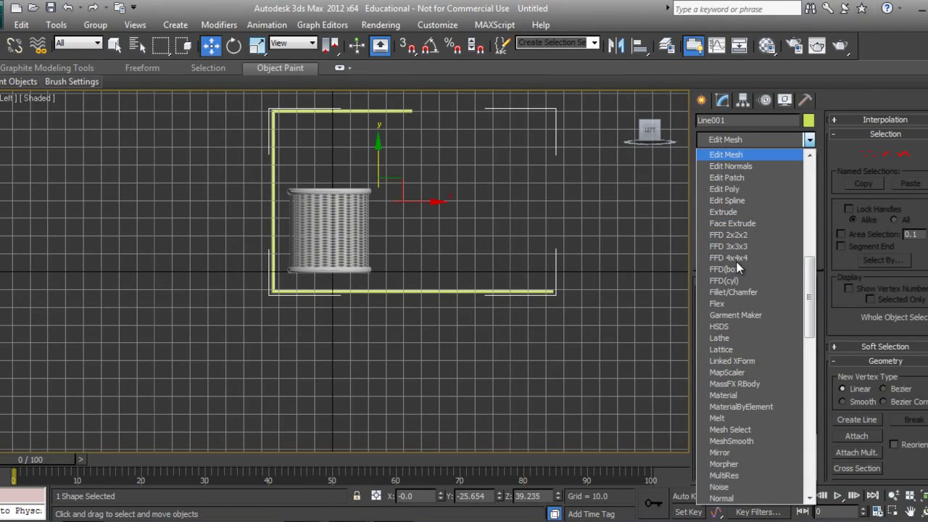
key(e)
key(e)
key(e)
key(e)
key(e)
key(Return)
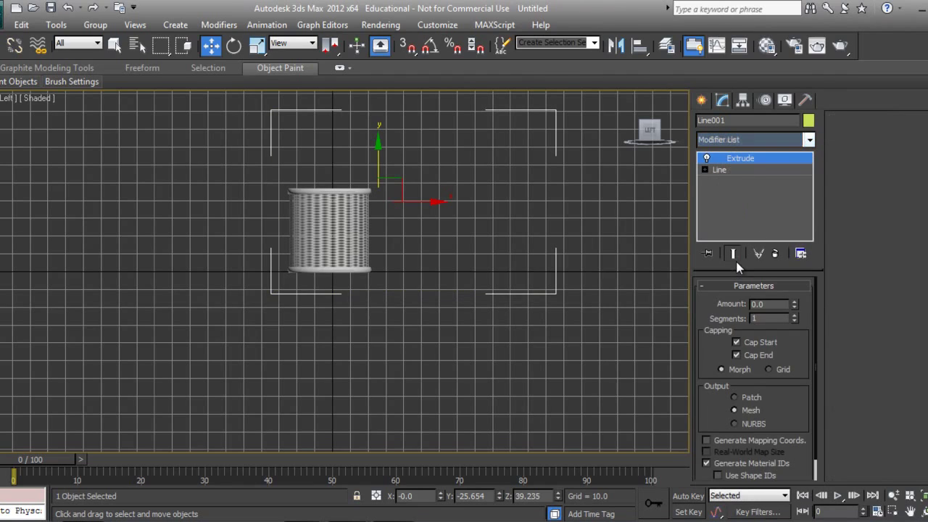
drag(798, 304, 797, 169)
key(p)
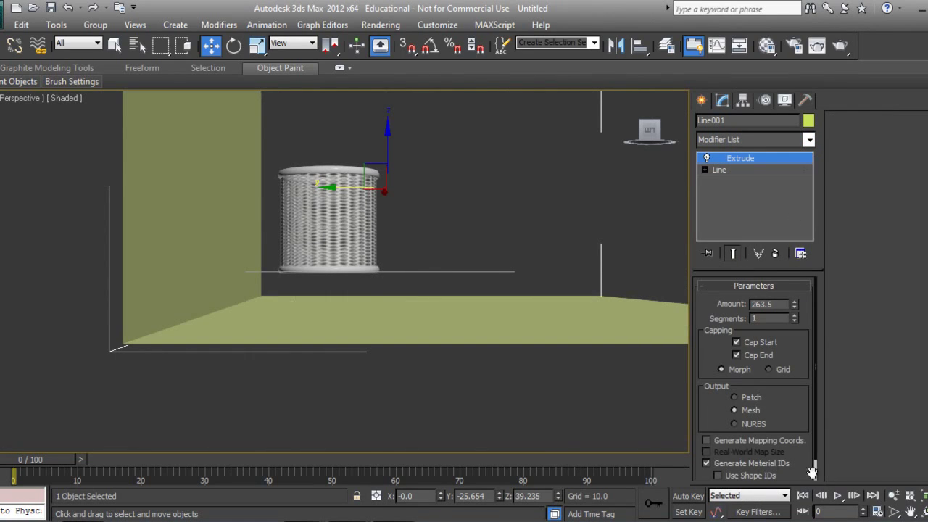
key(ctrl+r)
mouse_move(471, 341)
mouse_down()
mouse_move(341, 321)
mouse_move(607, 269)
mouse_move(446, 285)
mouse_up()
scroll(446, 285, down, 4)
drag(793, 310, 794, 286)
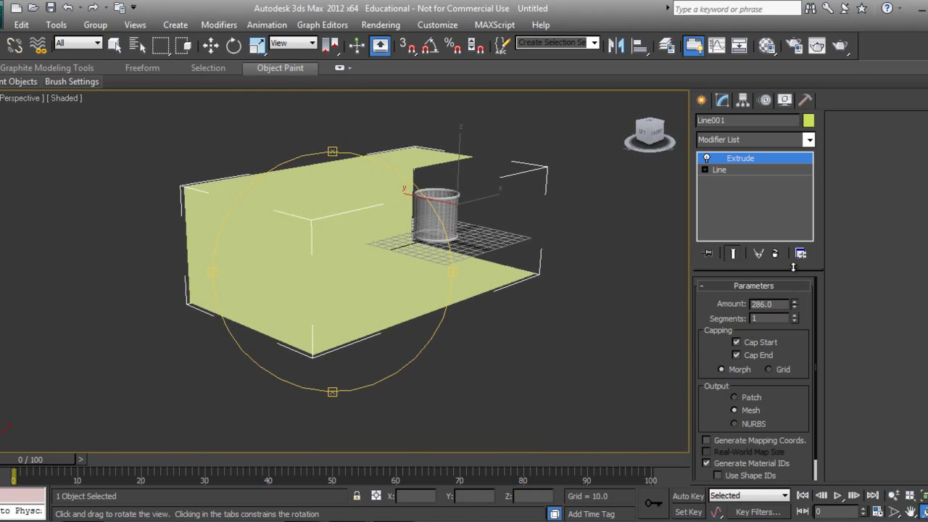
key(w)
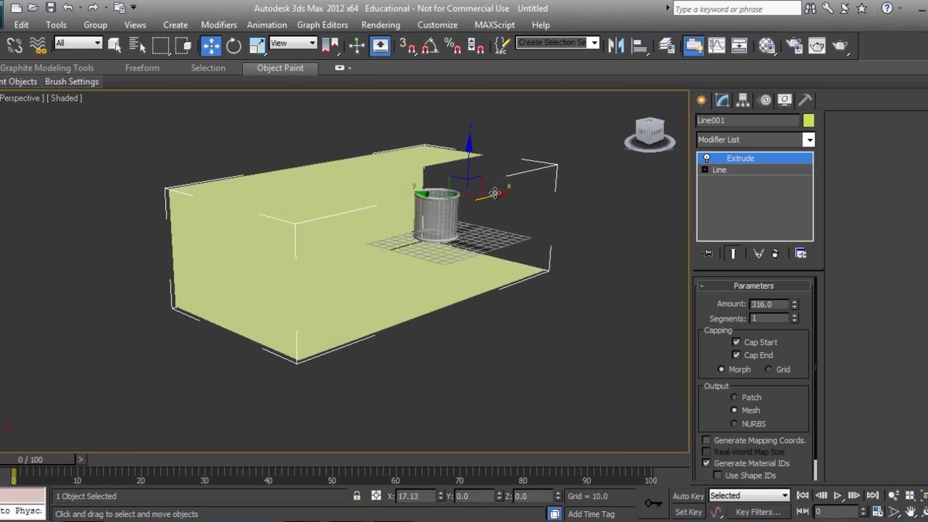
alt+middle_drag(483, 203, 464, 225)
- In the wireframe Left view, move the backdrop up and to the left behind the bin
key(l)
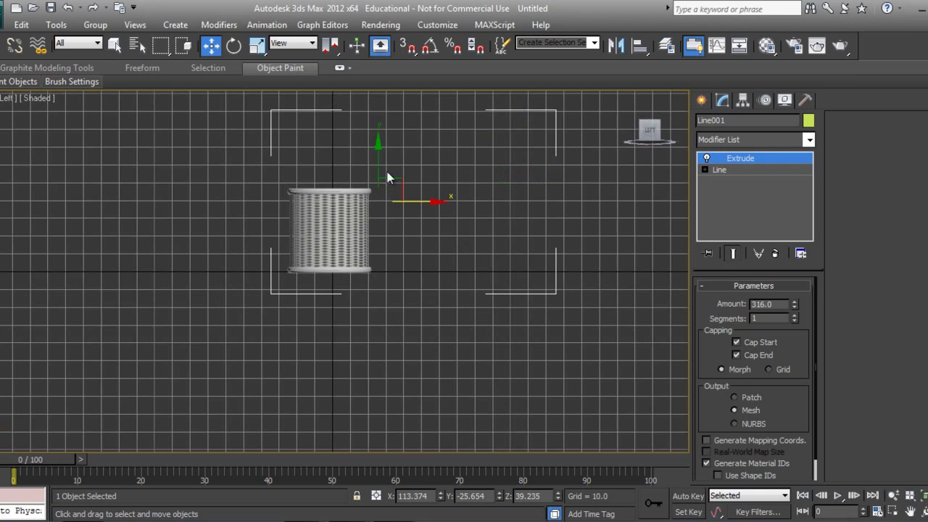
scroll(373, 231, up, 2)
key(F3)
scroll(377, 234, down, 1)
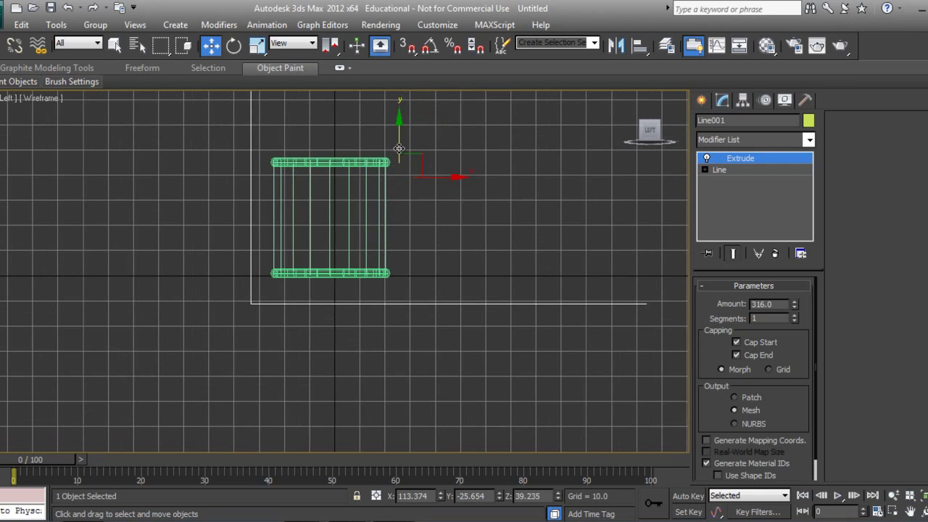
drag(398, 134, 399, 120)
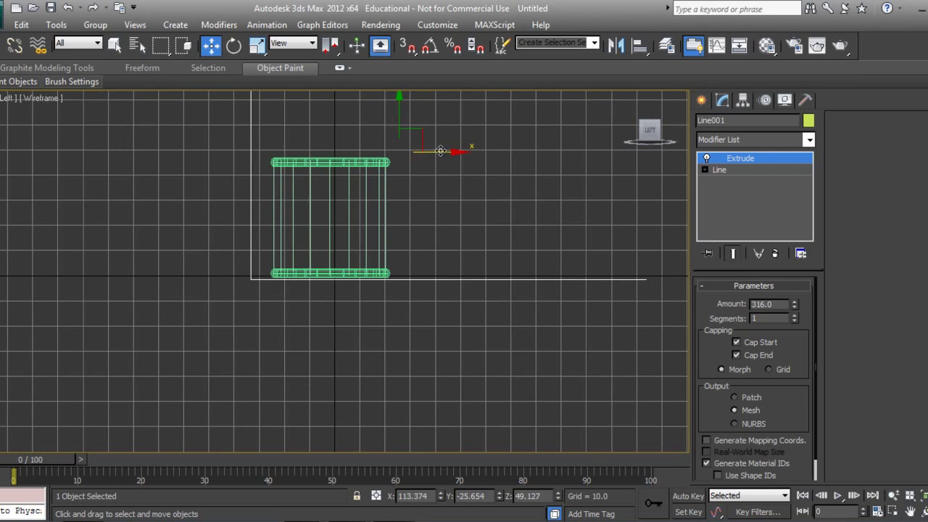
drag(449, 149, 367, 168)
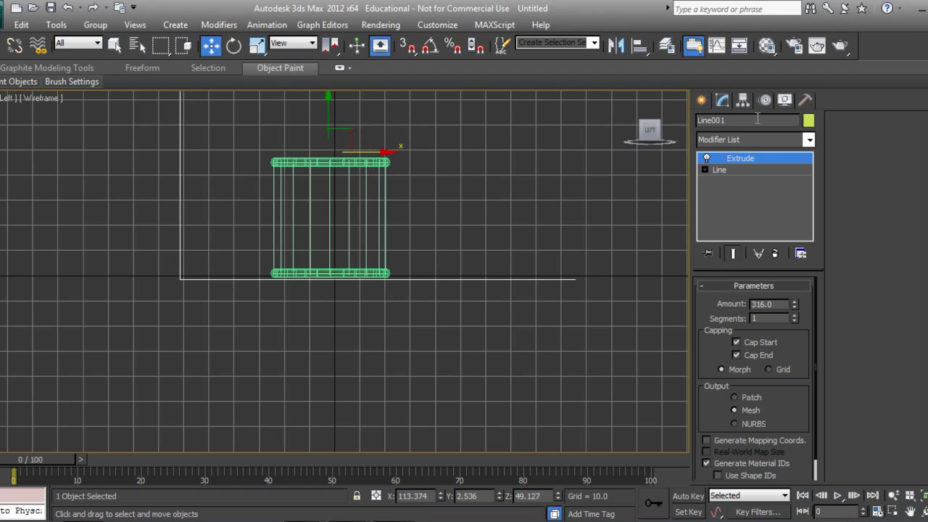
- Fillet the line's wall-to-floor corner vertex into a smooth curve
click(704, 170)
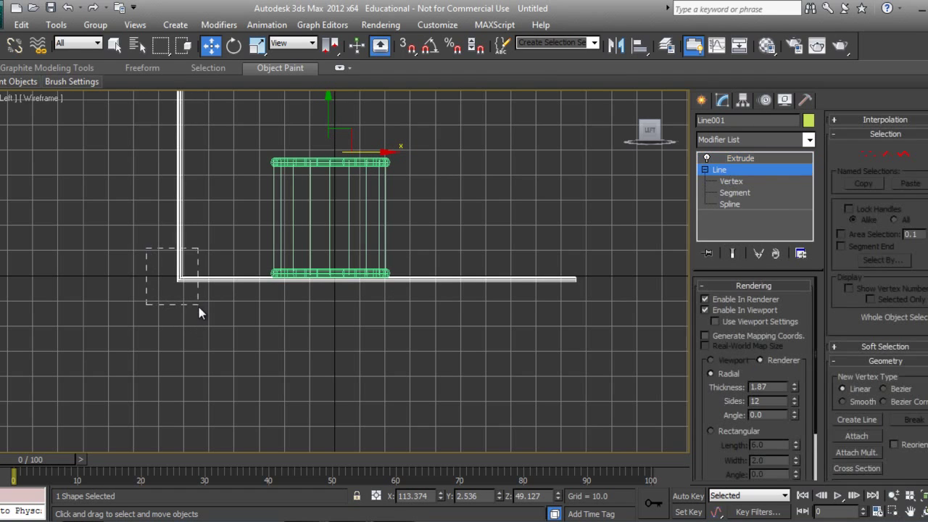
click(740, 158)
click(720, 169)
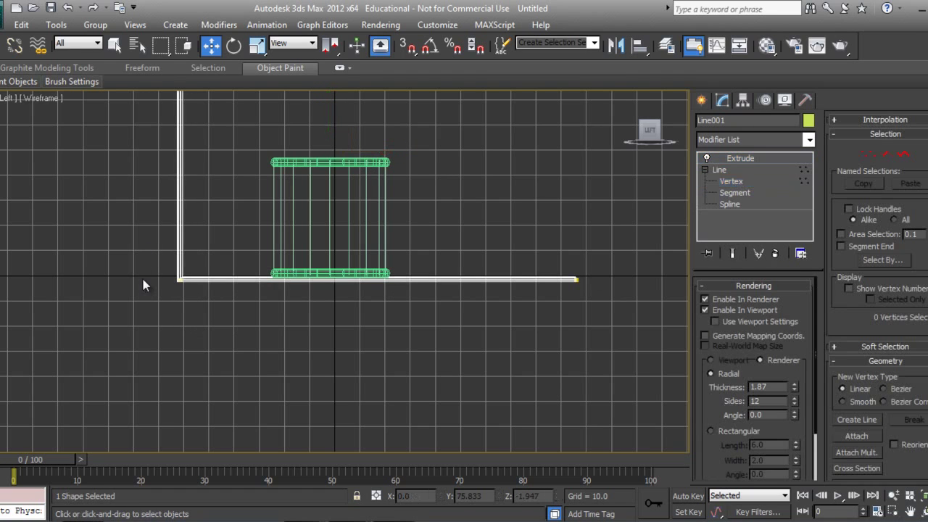
key(1)
click(180, 279)
scroll(834, 326, down, 3)
scroll(882, 336, down, 1)
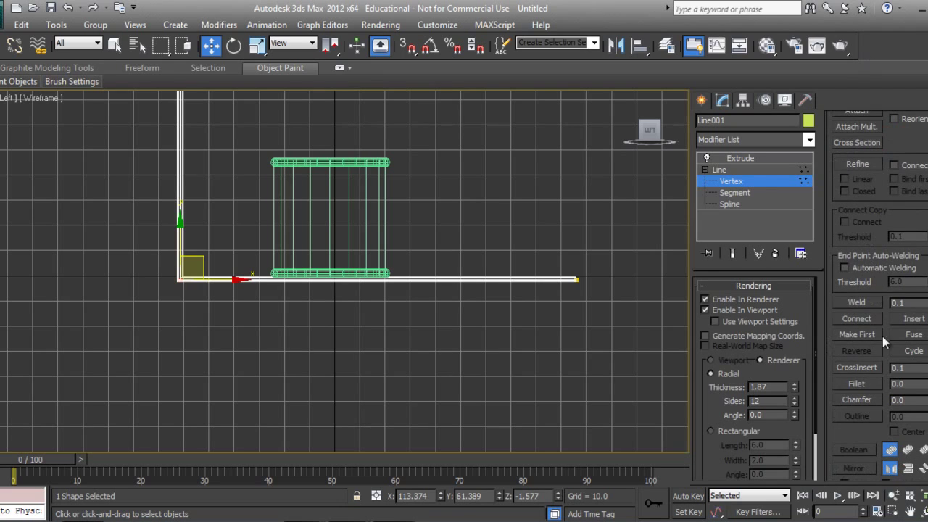
click(857, 384)
drag(180, 279, 187, 218)
- Orbit the perspective view over the curved backdrop and box-select the bin's parts
click(701, 99)
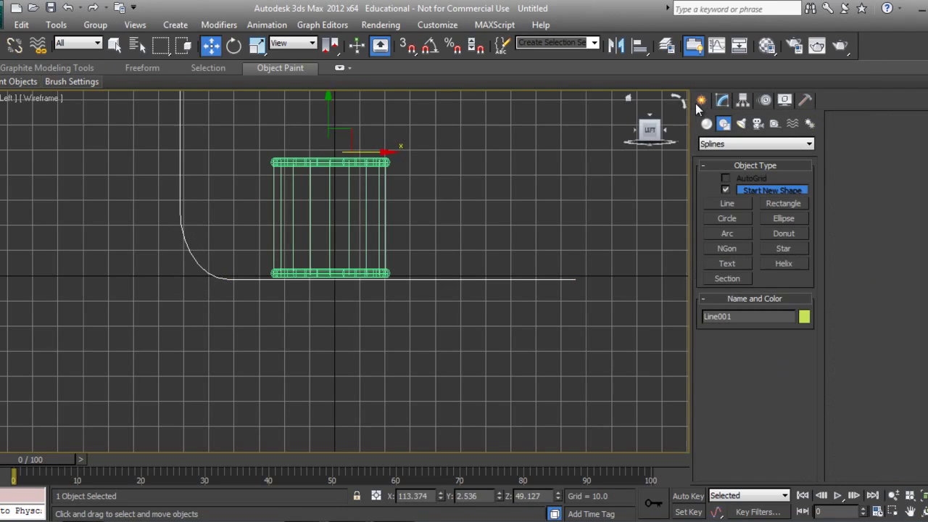
key(p)
alt+middle_drag(415, 296, 565, 379)
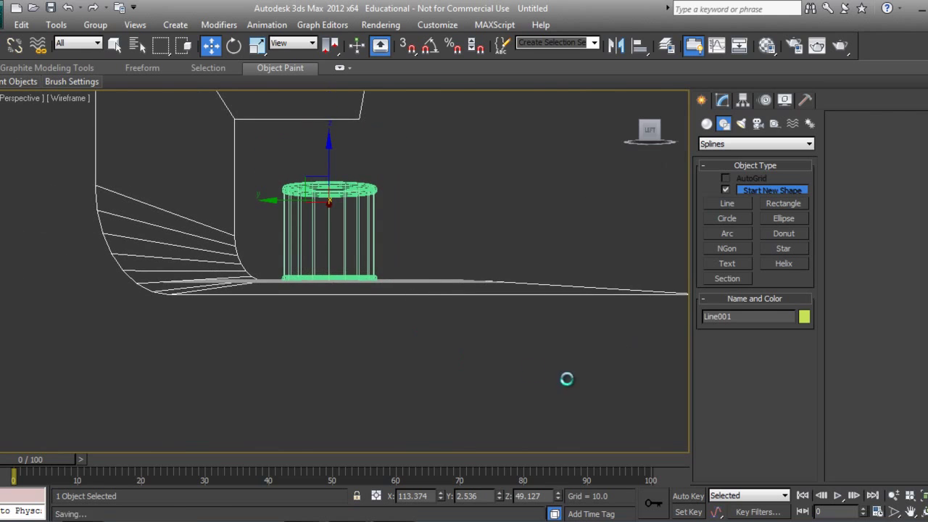
alt+middle_drag(331, 311, 470, 293)
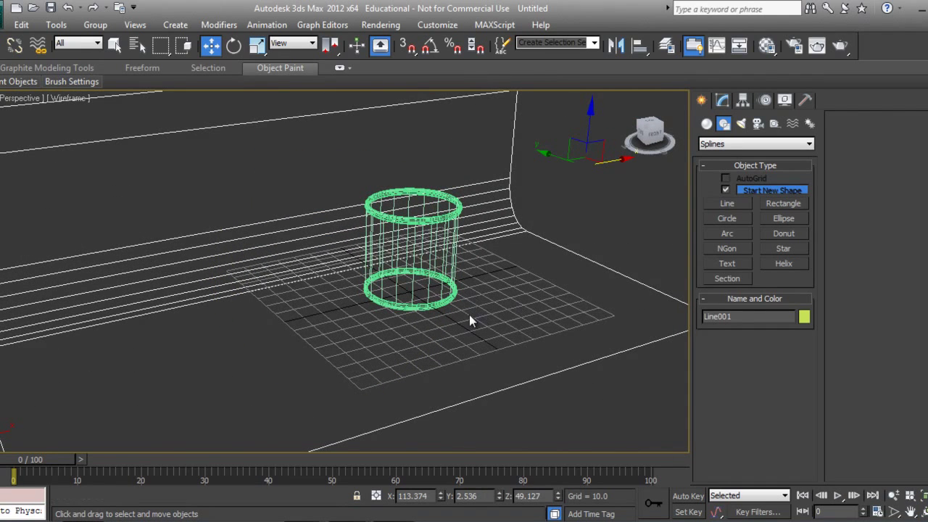
drag(469, 314, 327, 166)
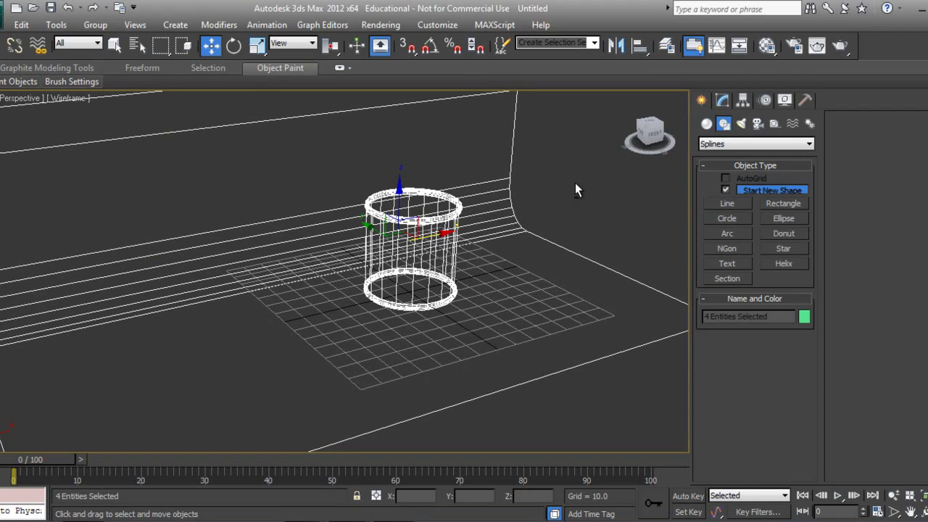
- Group the bin parts, excluding the backdrop, as 'Bin' and shift the group left
alt+click(547, 241)
click(95, 25)
click(109, 41)
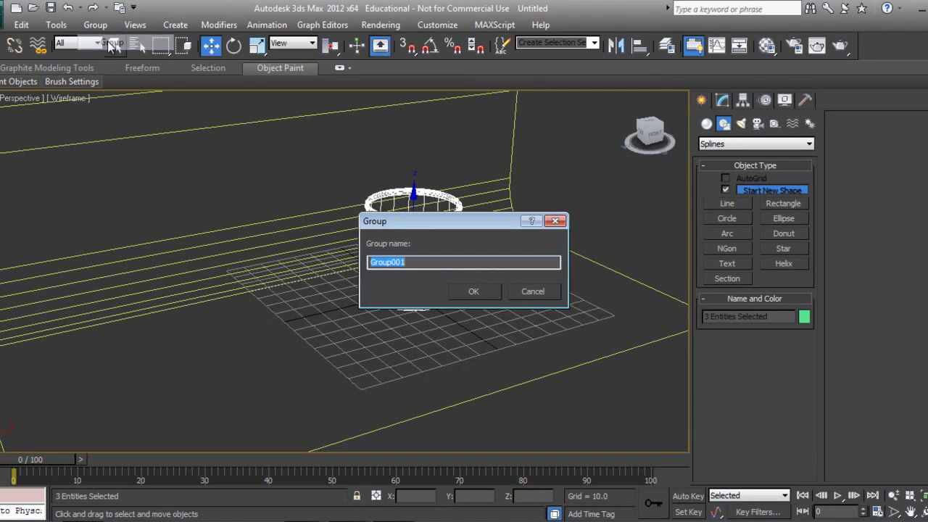
text(Bin)
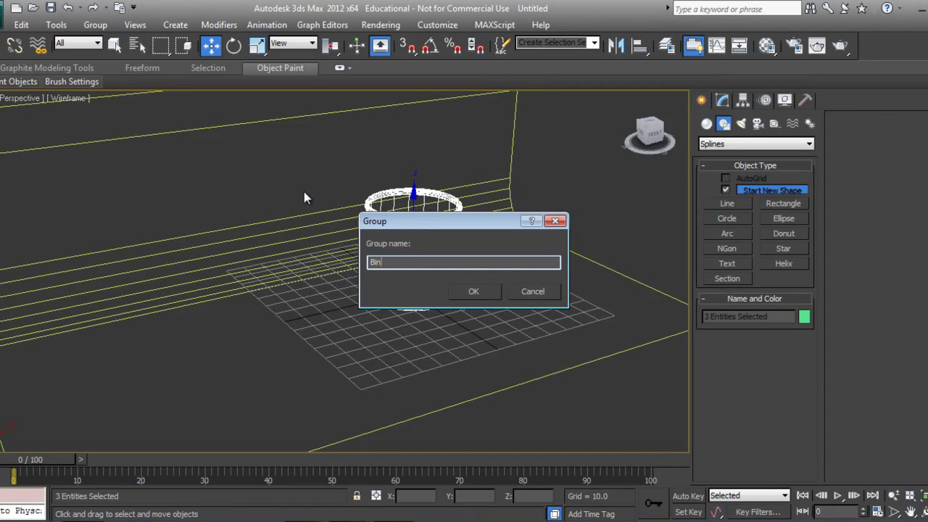
key(Return)
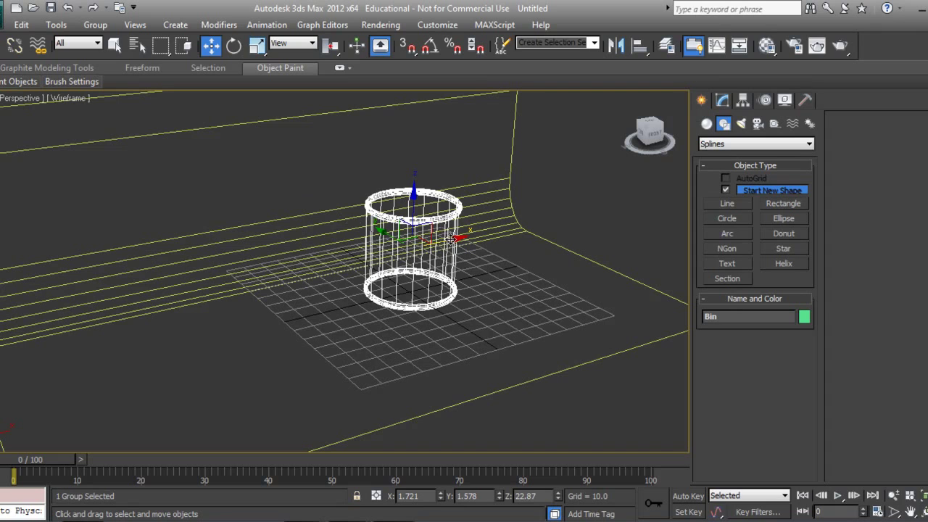
drag(453, 247, 366, 264)
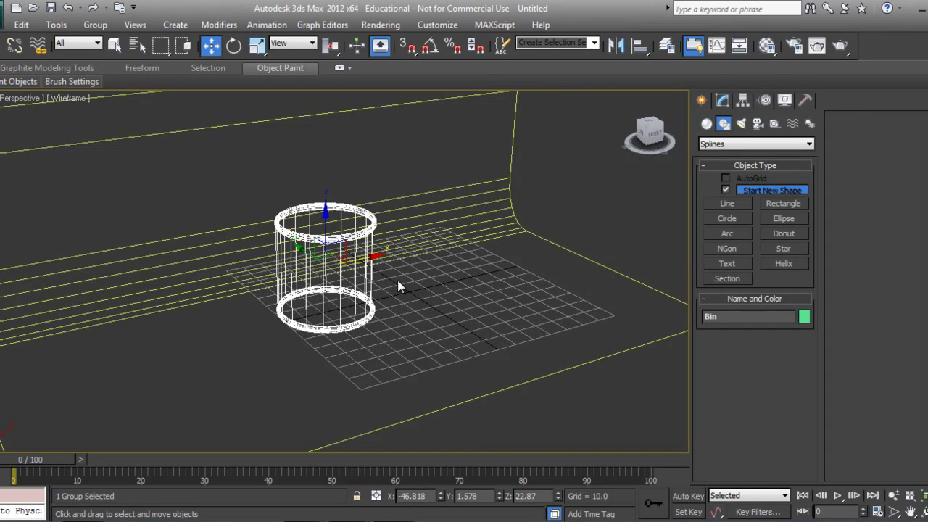
- Draw a VRayLight plane over the bin in the Left viewport
click(740, 123)
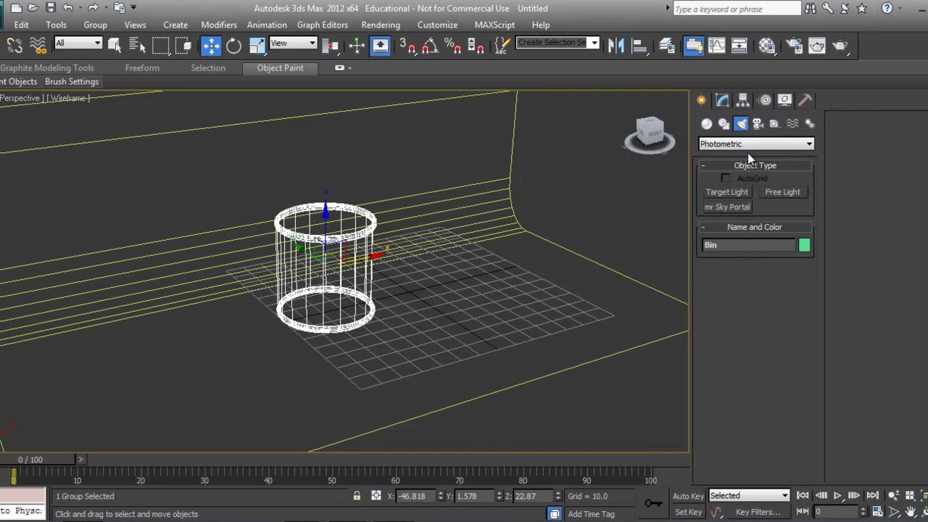
click(745, 144)
click(742, 144)
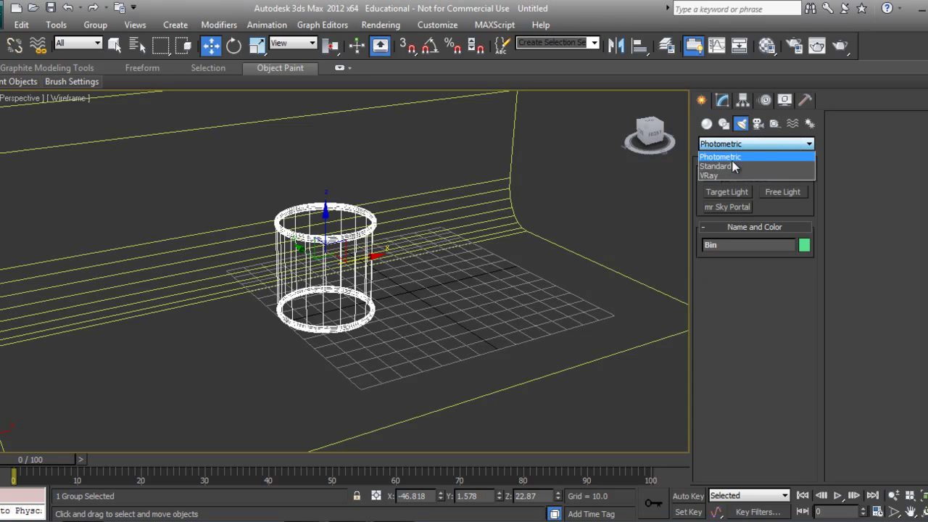
click(720, 175)
click(728, 193)
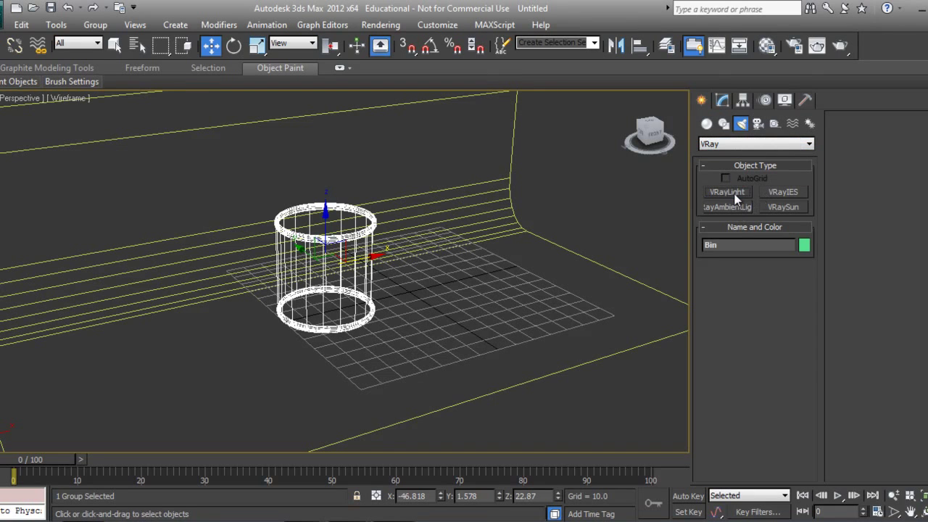
key(l)
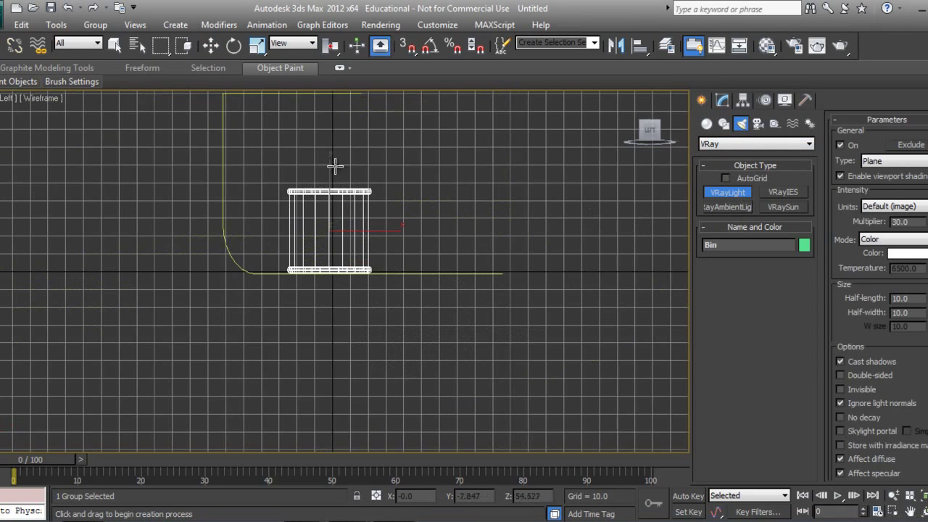
middle_drag(329, 181, 309, 247)
drag(223, 181, 433, 339)
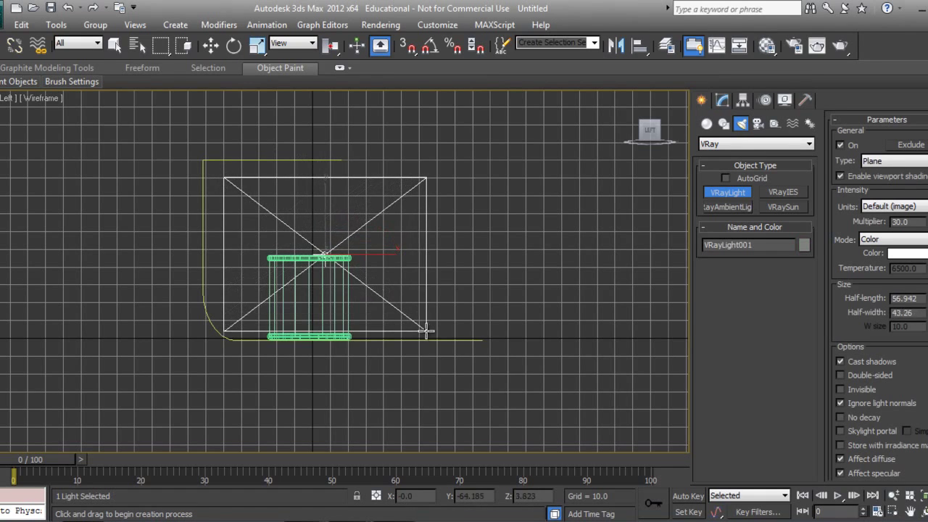
- In Top view, move the light along X to the backdrop's left edge
key(p)
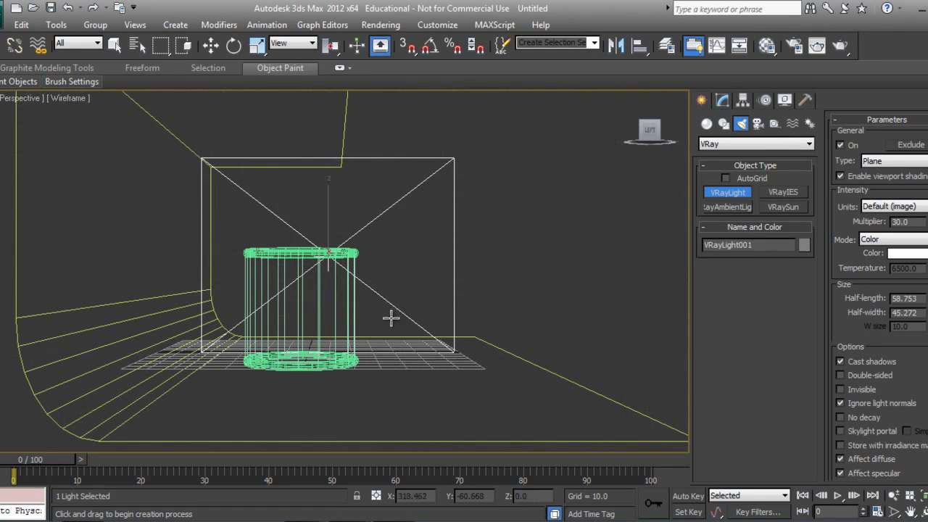
key(ctrl+r)
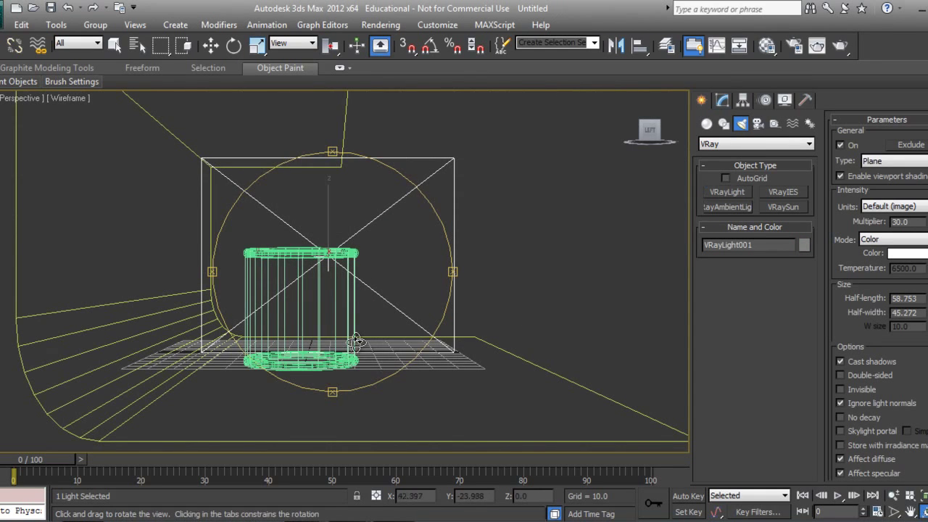
key(t)
scroll(358, 330, down, 2)
scroll(366, 308, down, 2)
key(w)
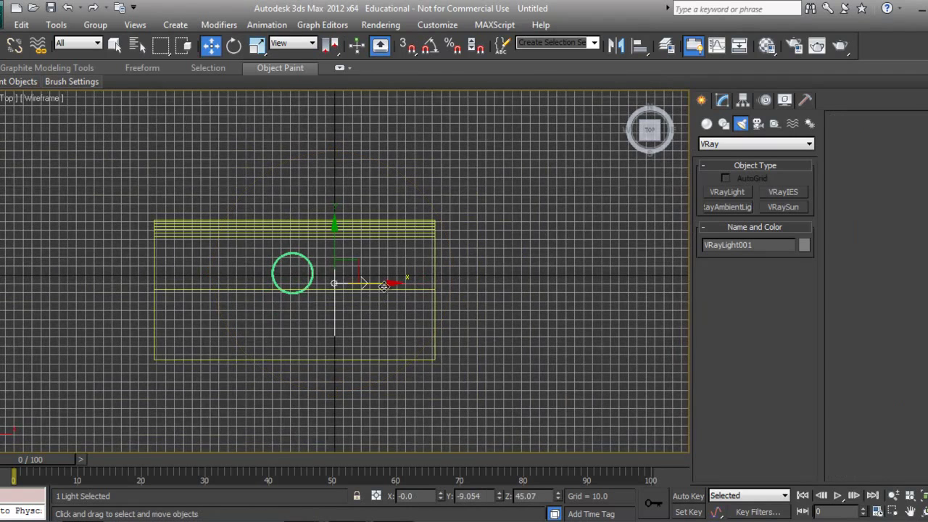
drag(388, 283, 213, 283)
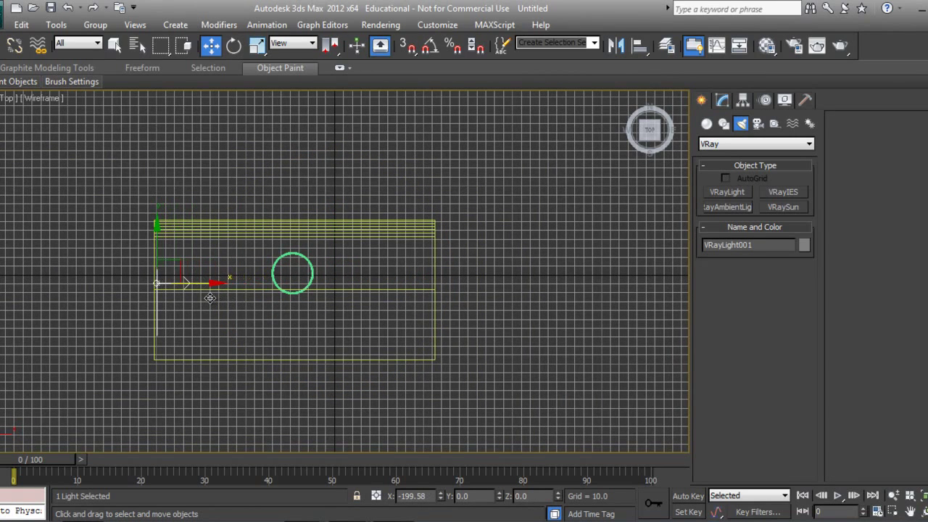
- Set VRayLight001's intensity Multiplier to 8 in the Modify panel
click(723, 101)
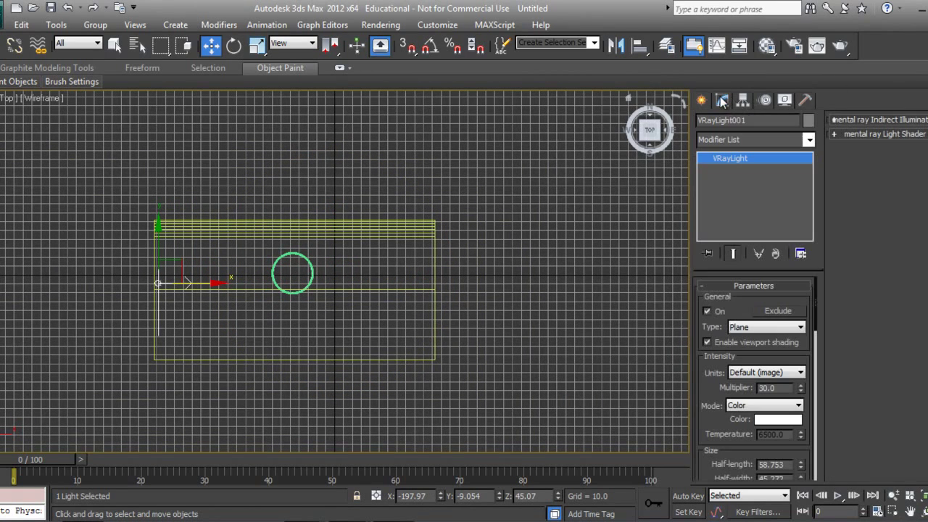
double_click(777, 388)
text(8)
key(Return)
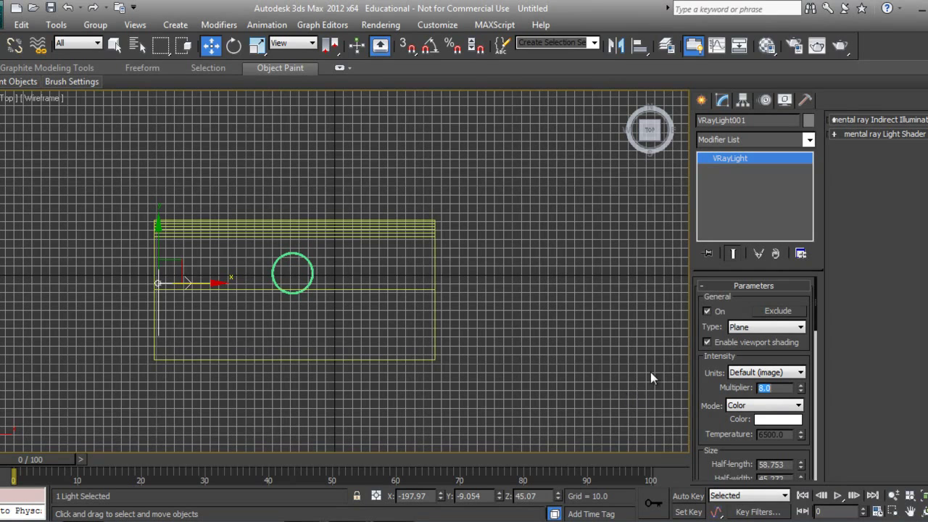
- Tint the light's colour a pale blue
click(804, 420)
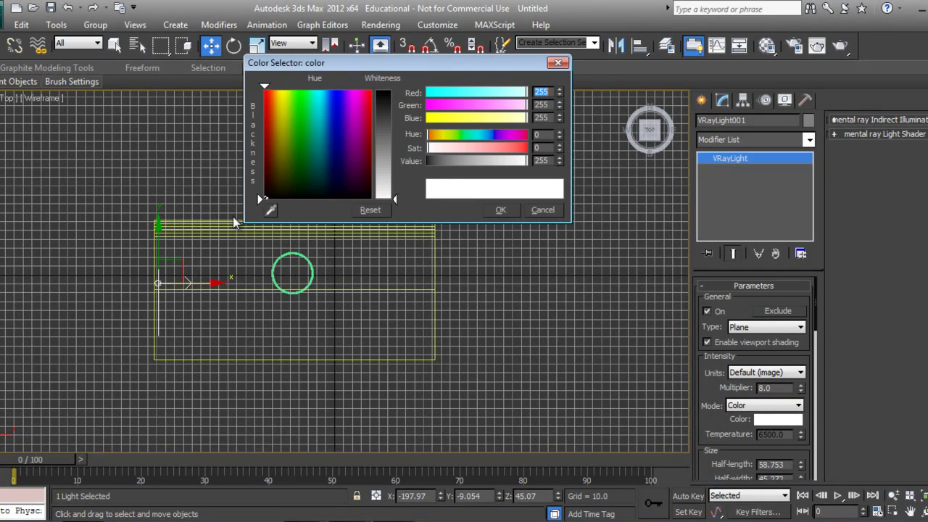
click(326, 128)
drag(392, 197, 392, 187)
click(500, 210)
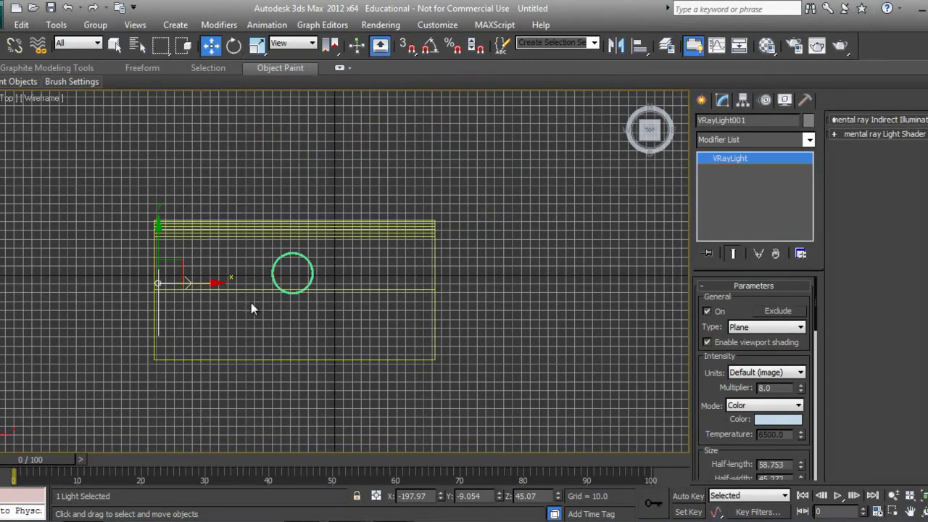
- Mirror the light as a Copy on X and move it to the backdrop's right edge
click(615, 45)
click(443, 289)
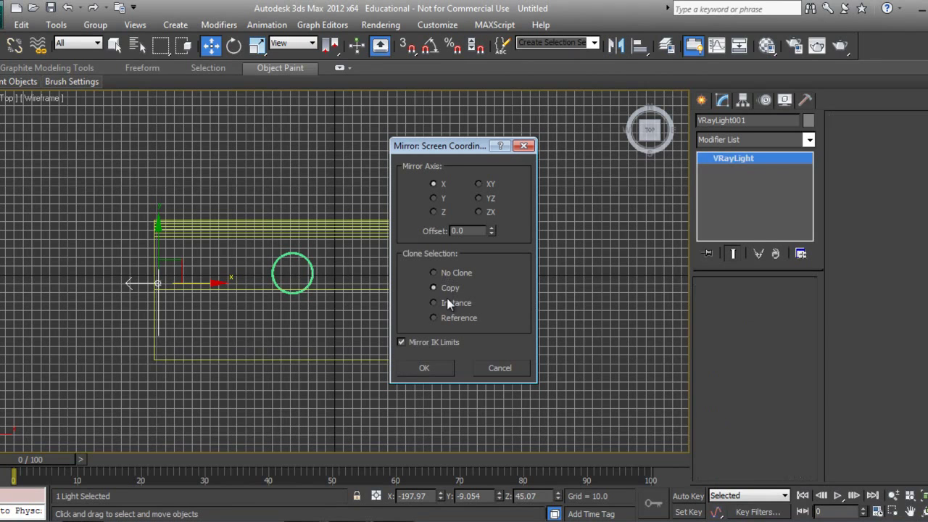
click(428, 368)
drag(217, 290, 497, 344)
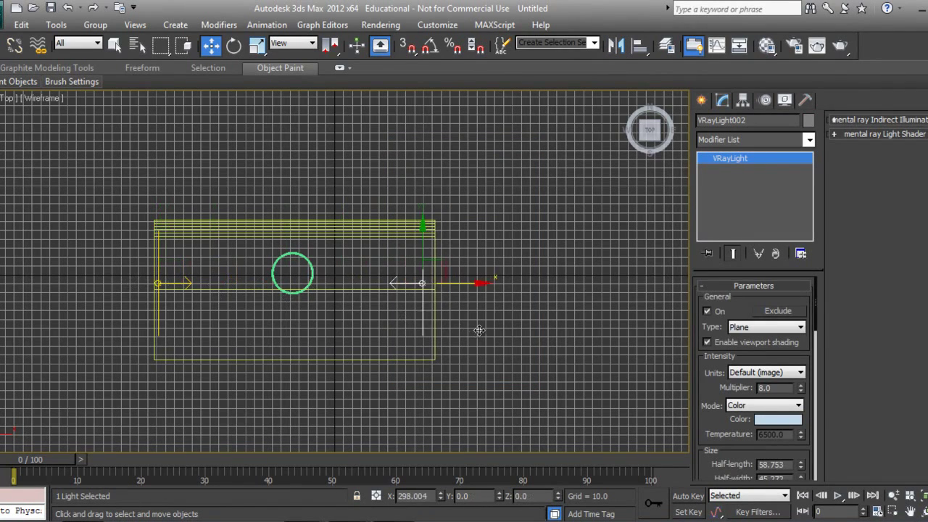
- Tint the copied light VRayLight002 a pale yellow
click(789, 423)
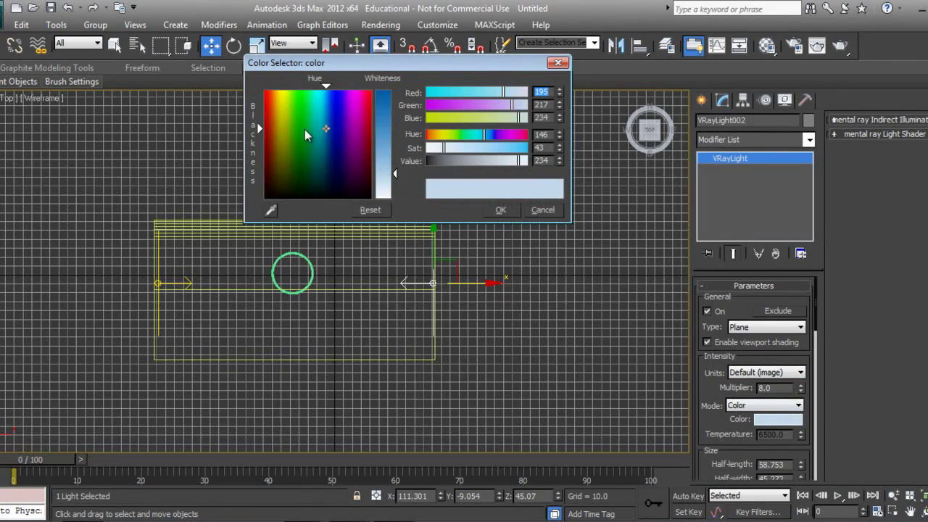
click(287, 125)
drag(398, 178, 397, 184)
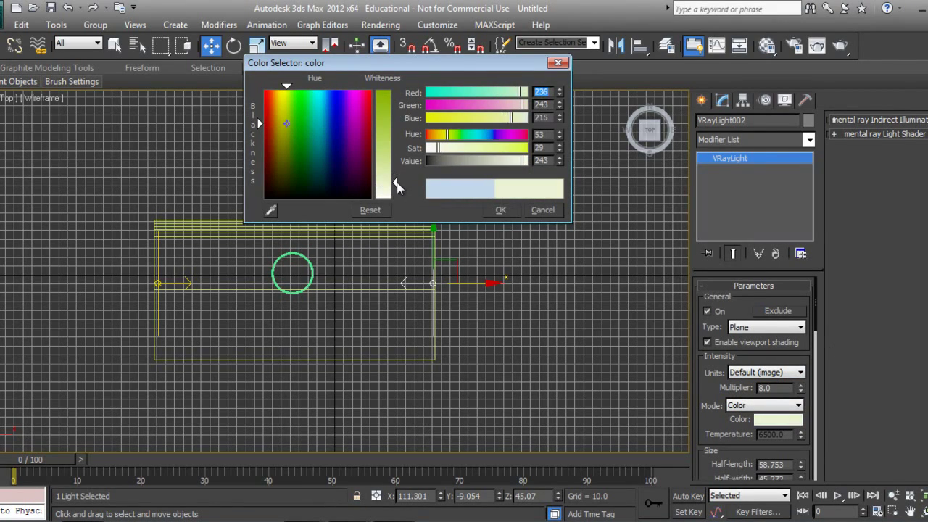
click(501, 209)
text(5)
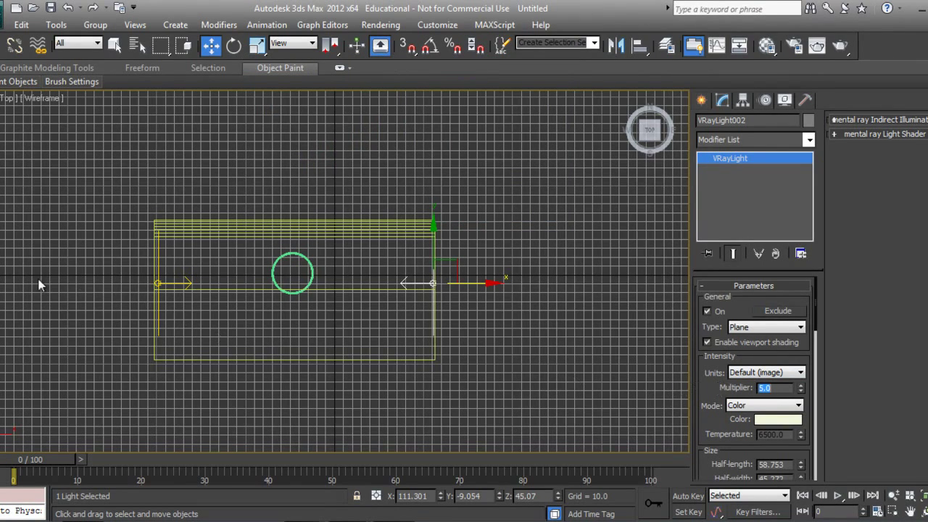
- Make both the left and right lights invisible in renders
click(182, 287)
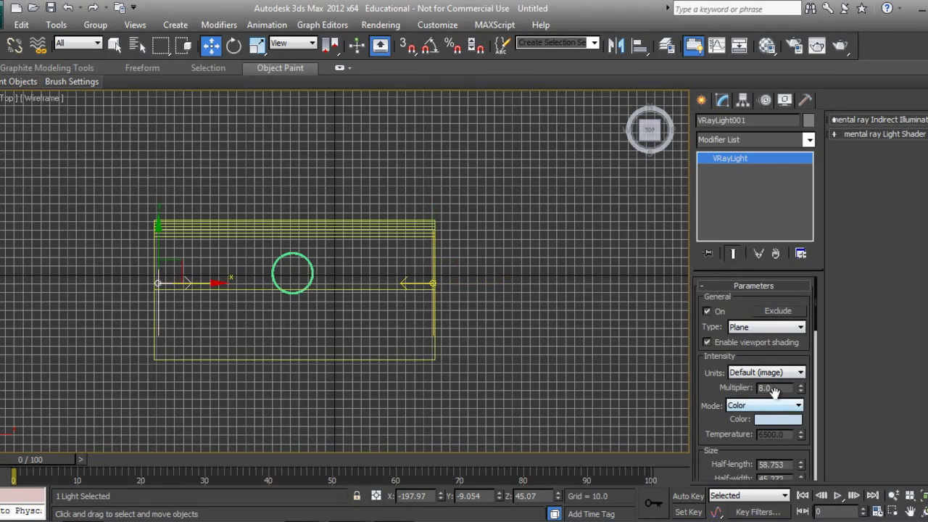
scroll(714, 373, down, 5)
click(715, 340)
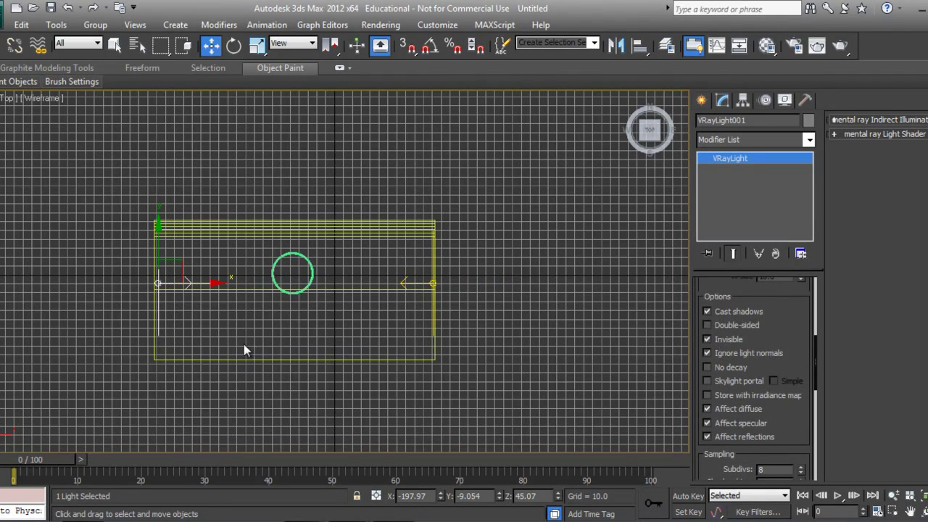
click(430, 283)
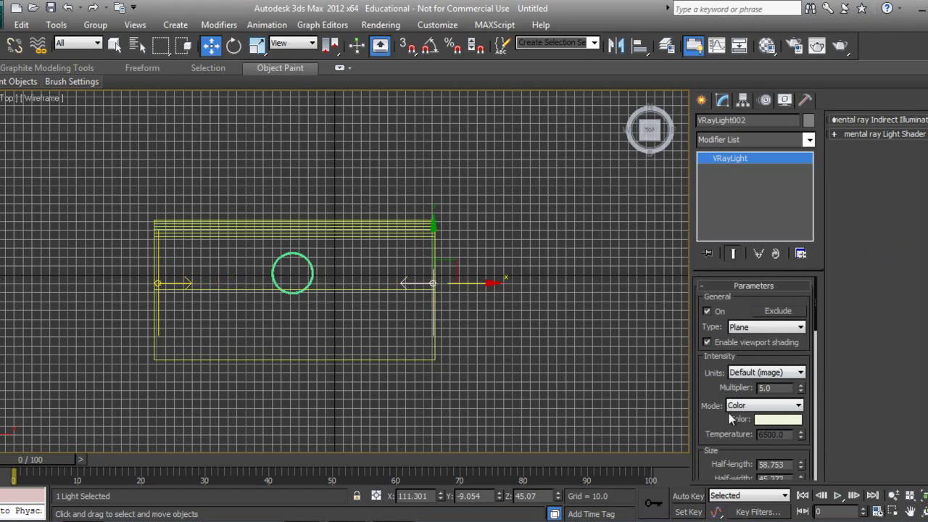
scroll(731, 418, down, 4)
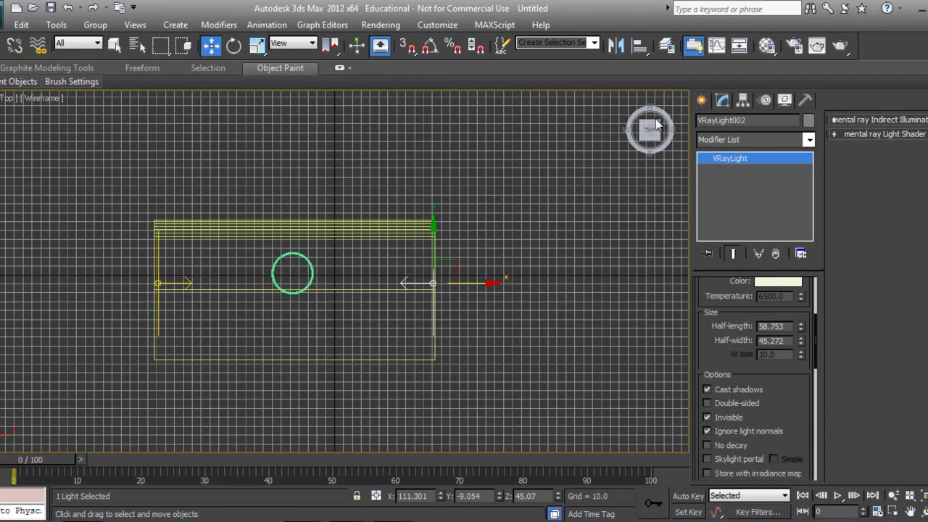
click(701, 100)
- Shift-drag the Bin group along X to place an independent copy beside it
key(p)
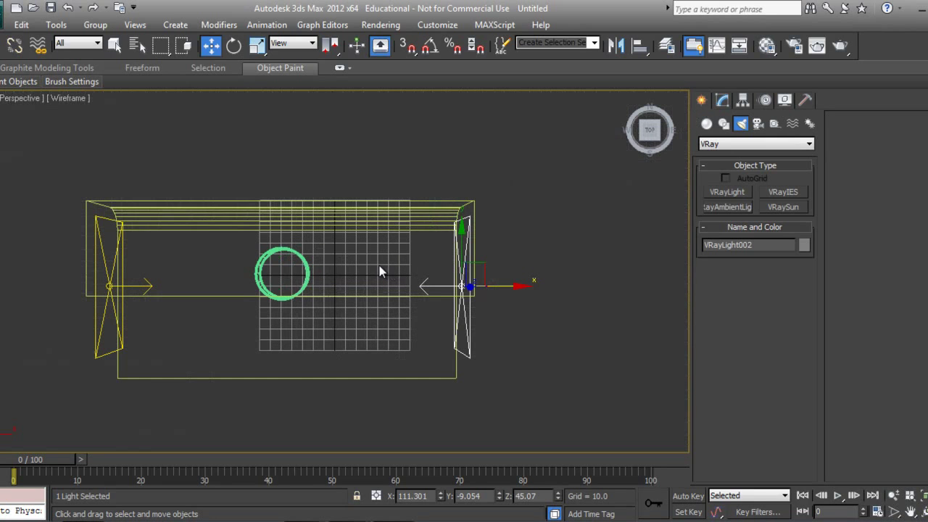
click(300, 287)
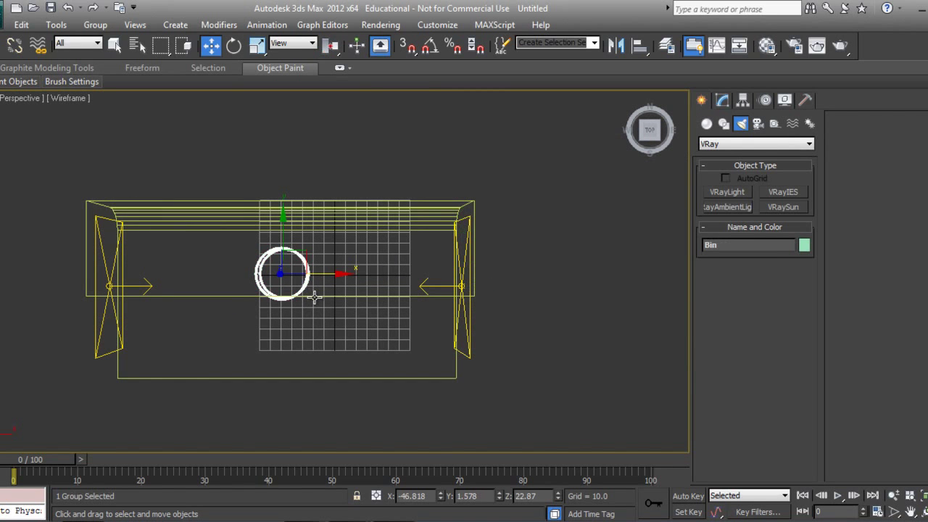
key(z)
alt+middle_drag(345, 339, 348, 269)
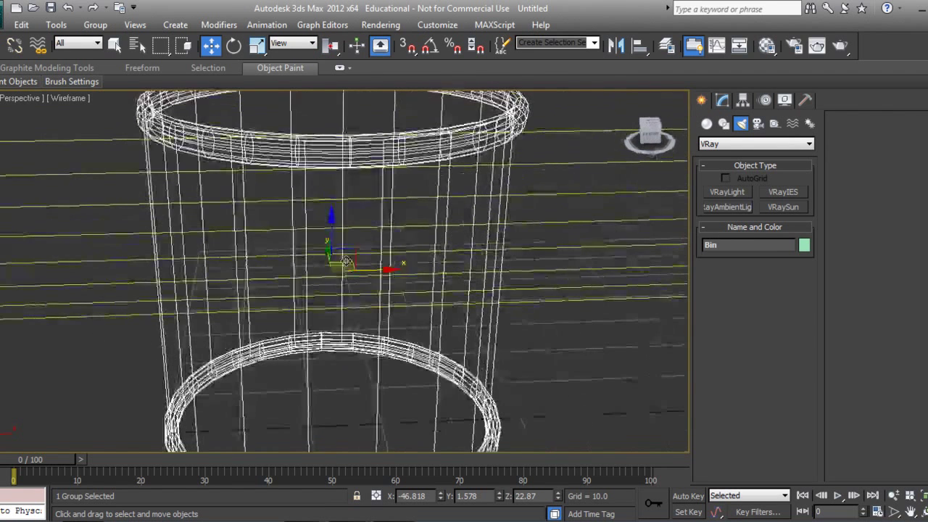
scroll(348, 270, down, 3)
key(F3)
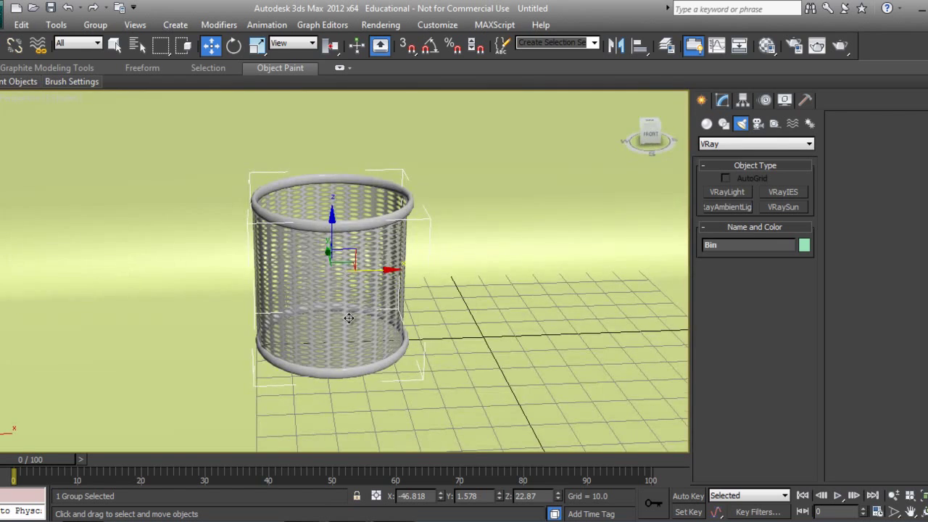
alt+middle_drag(353, 311, 352, 301)
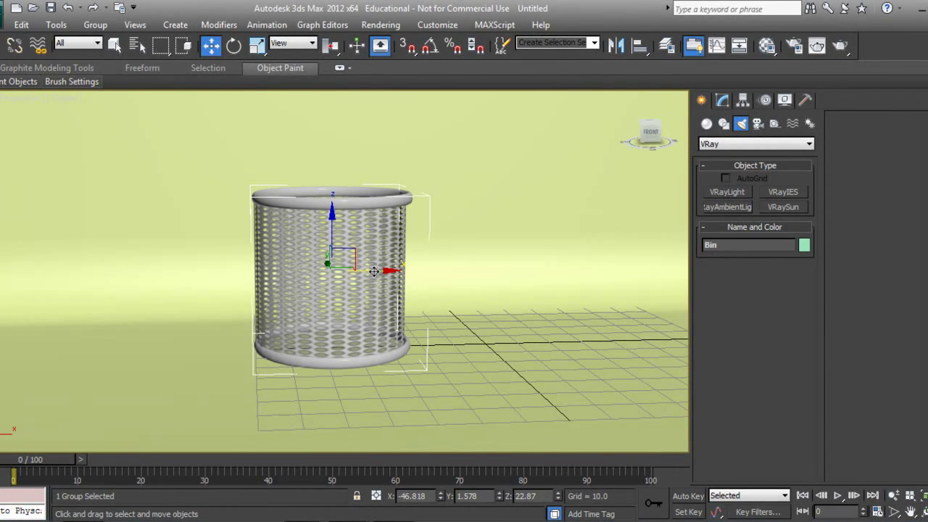
shift+drag(374, 272, 608, 289)
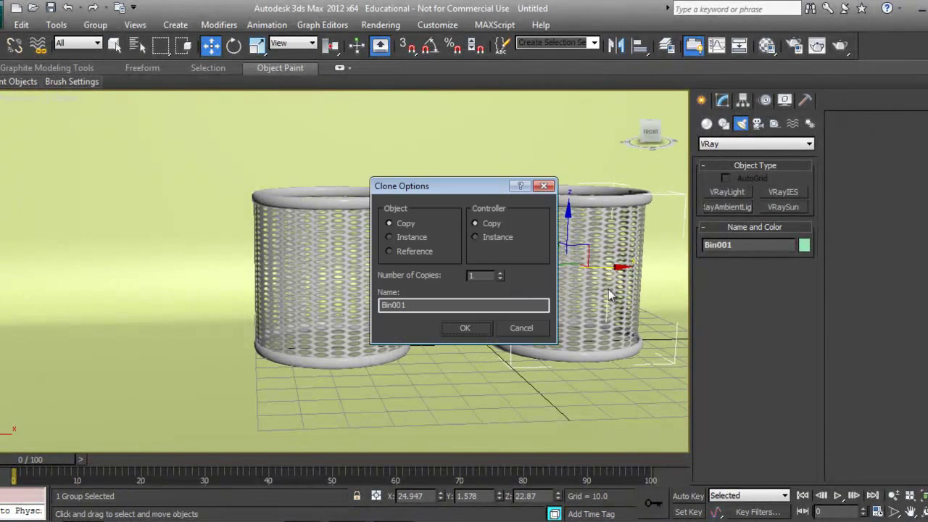
click(467, 328)
- Rotate Bin001 to lie on its side and turn it about its vertical axis
key(e)
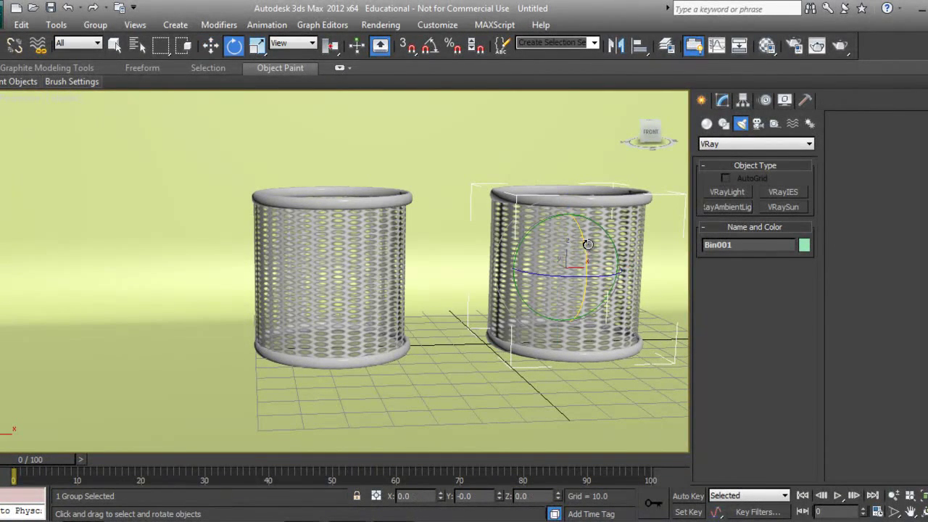
drag(583, 238, 583, 363)
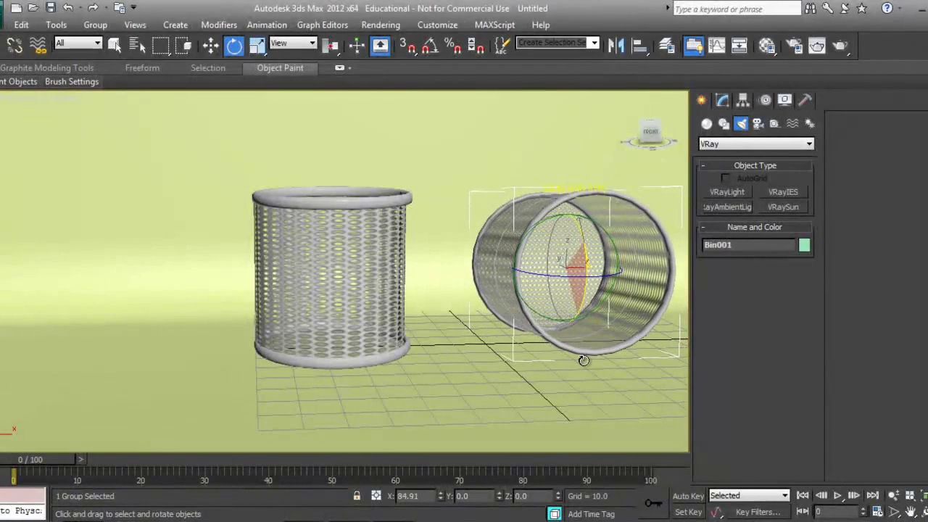
mouse_move(562, 280)
mouse_down()
mouse_move(593, 287)
mouse_move(473, 317)
mouse_up()
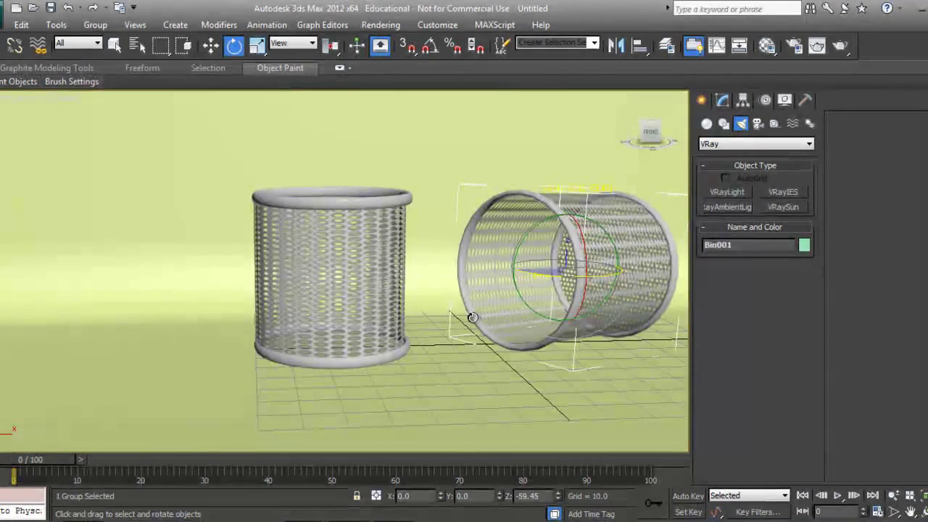
- Nudge the lying Bin001 slightly into place in the Left view
key(l)
scroll(377, 290, up, 3)
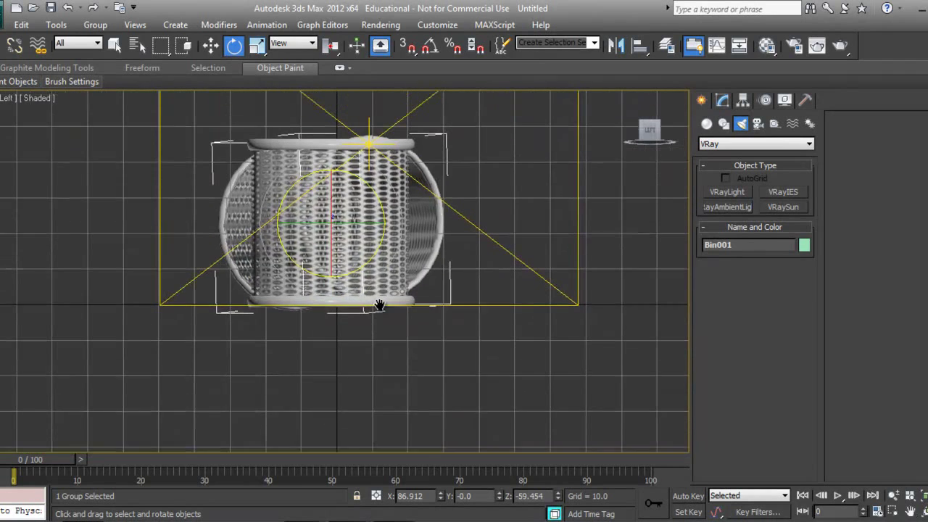
key(F3)
right_click(337, 243)
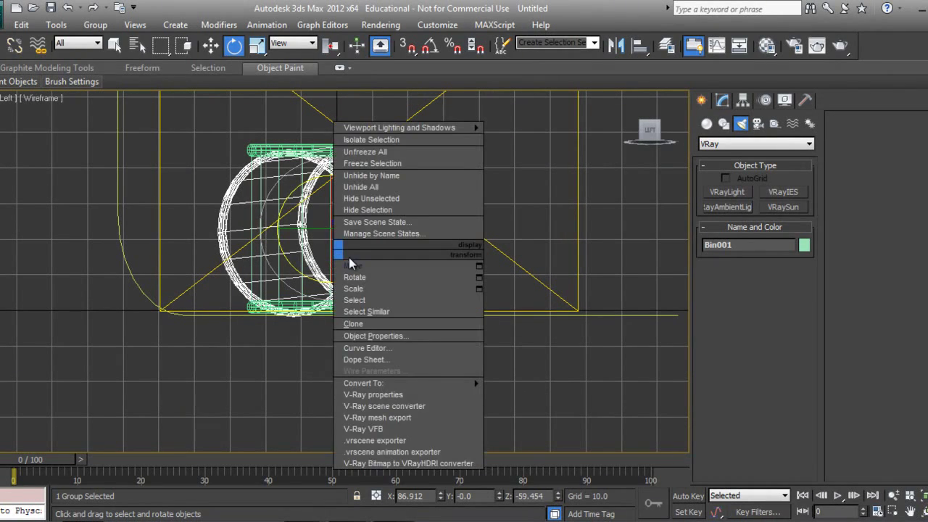
click(349, 260)
drag(334, 201, 335, 200)
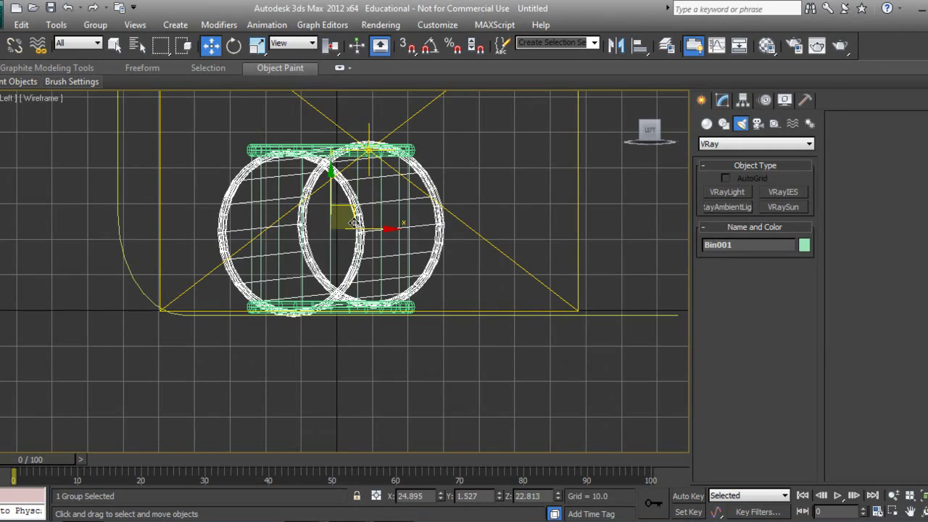
- Frame both bins in a shaded perspective view and select the backdrop Line001
key(p)
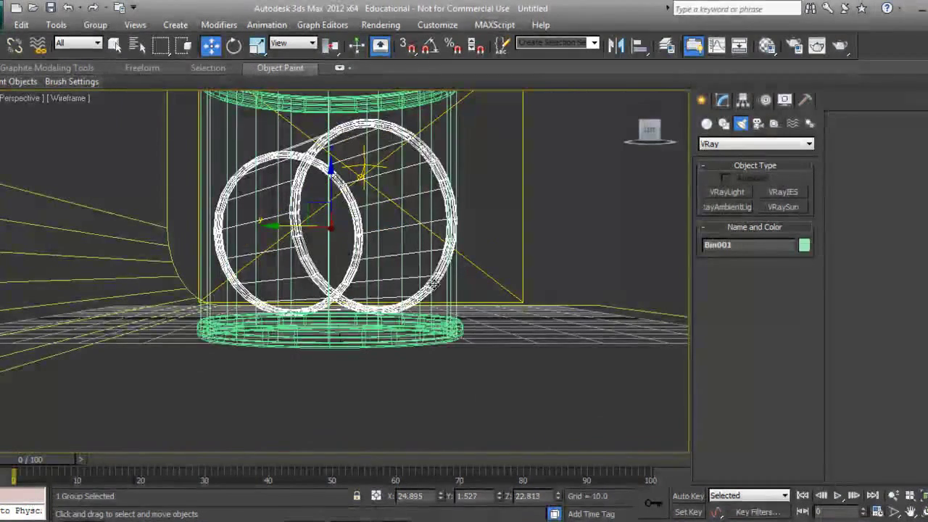
alt+middle_drag(435, 287, 337, 294)
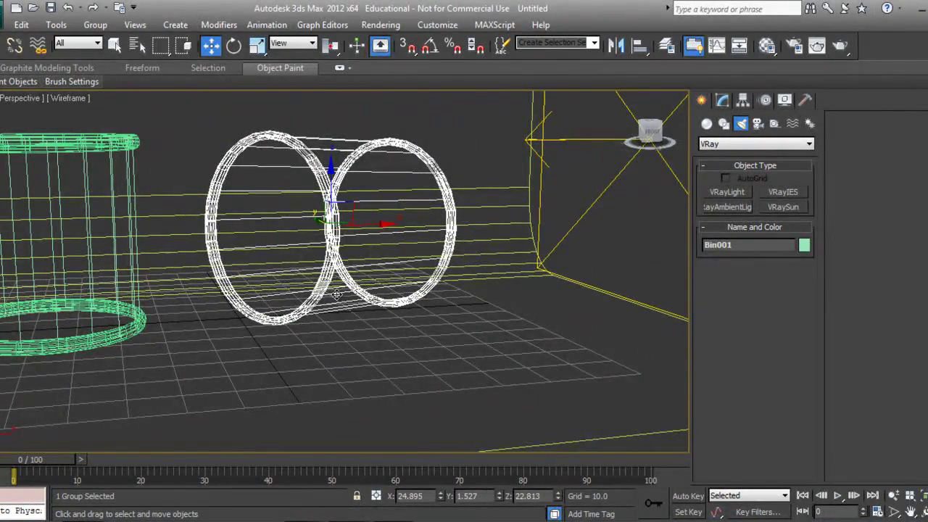
key(F3)
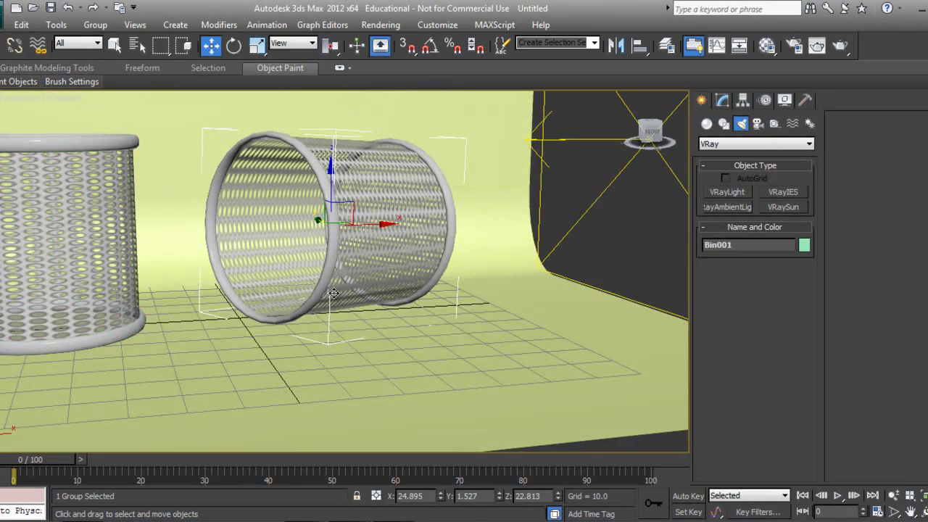
mouse_move(333, 293)
alt+middle_down()
mouse_move(347, 304)
mouse_move(414, 275)
alt+middle_up()
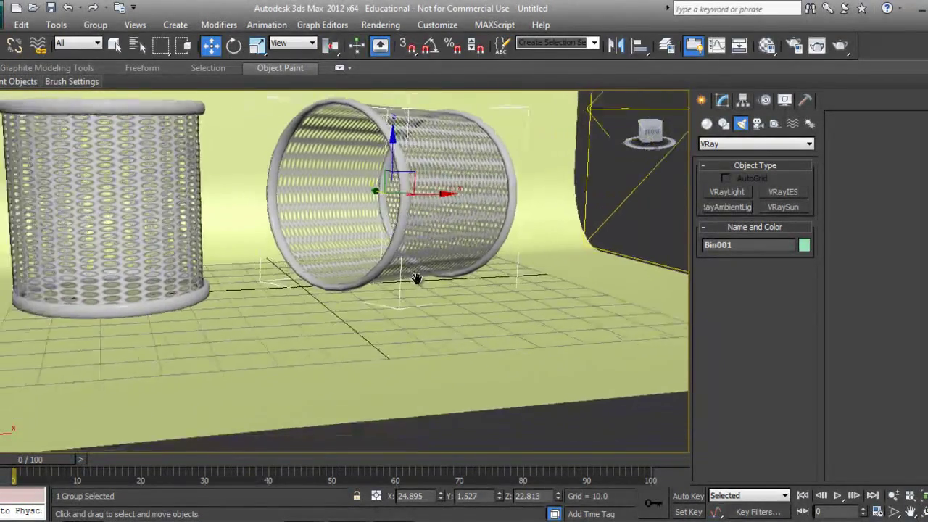
click(909, 510)
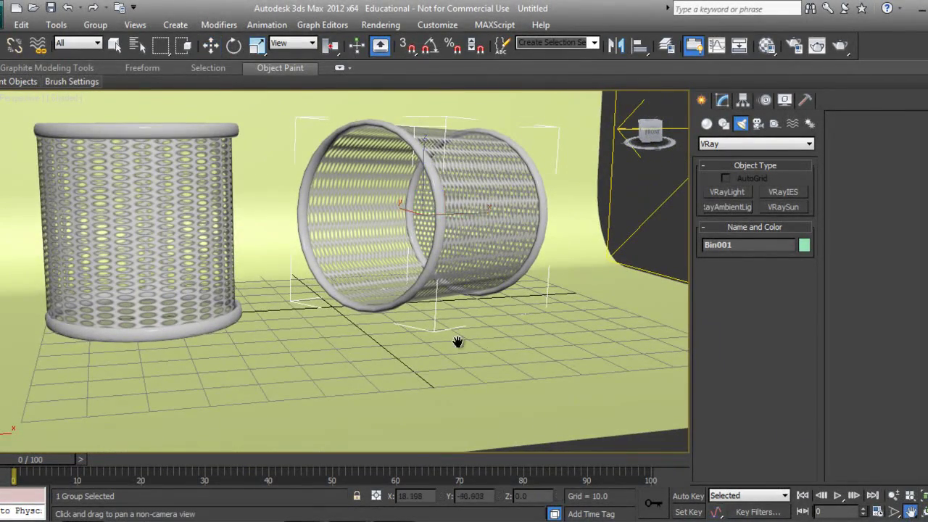
drag(456, 341, 559, 384)
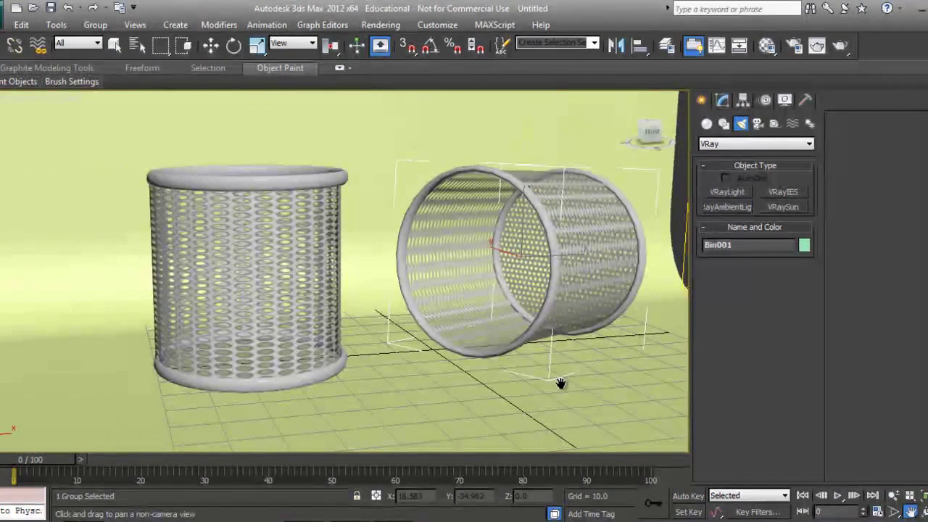
key(w)
click(554, 395)
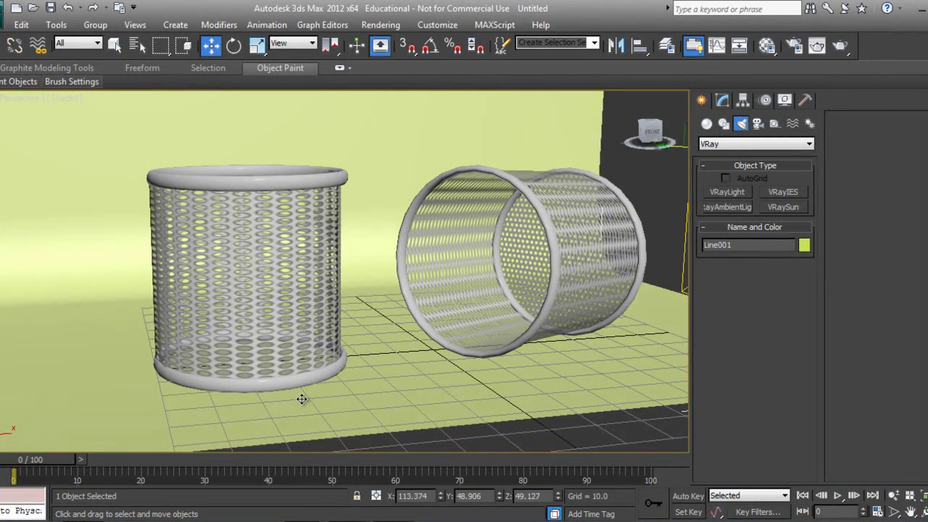
- Move the backdrop Line001 right along X to 136.2 in Top view
key(t)
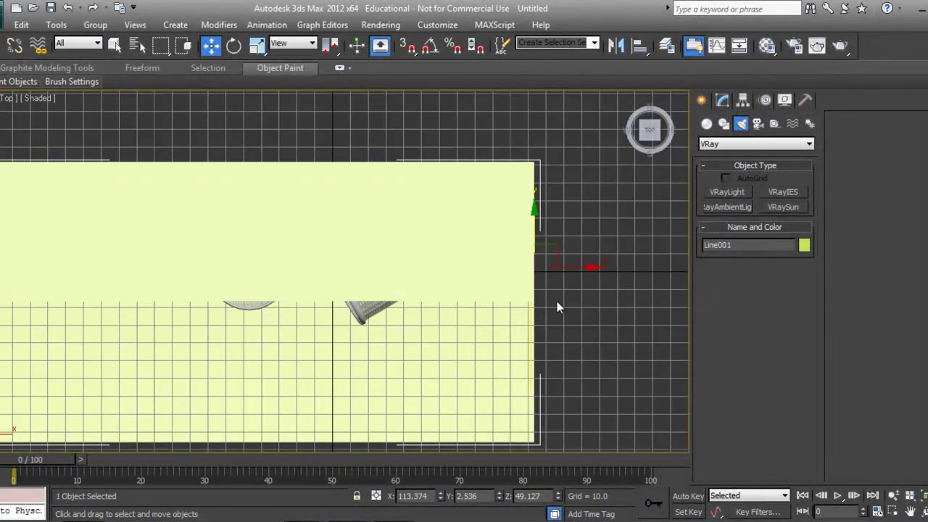
drag(581, 268, 622, 268)
key(c)
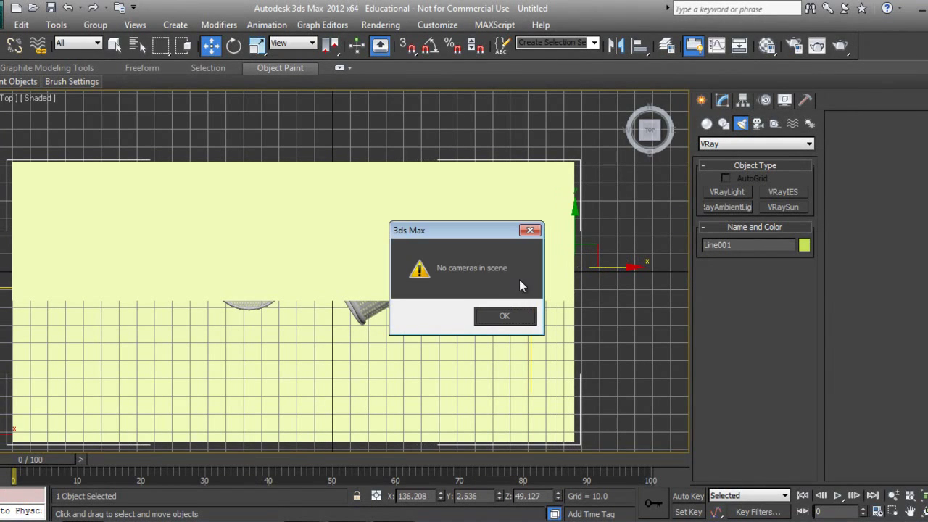
click(531, 230)
- Zoom and pan the perspective closer on the two baskets, then select VRayLight002 in wireframe
key(ctrl+c)
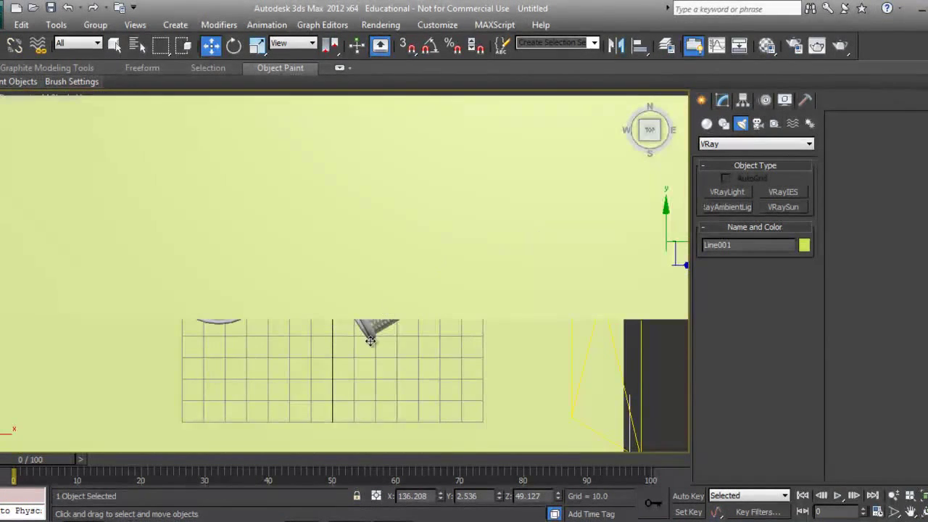
key(p)
alt+middle_drag(374, 269, 395, 343)
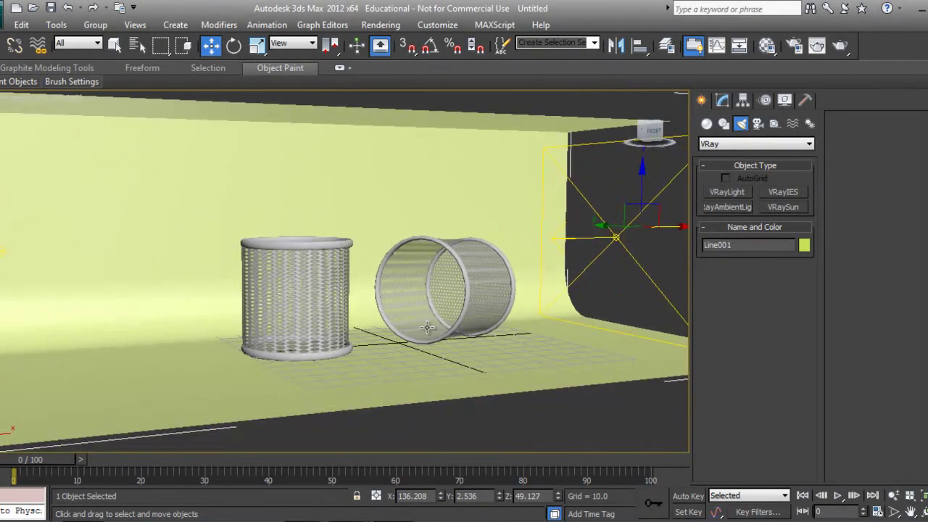
scroll(395, 344, up, 3)
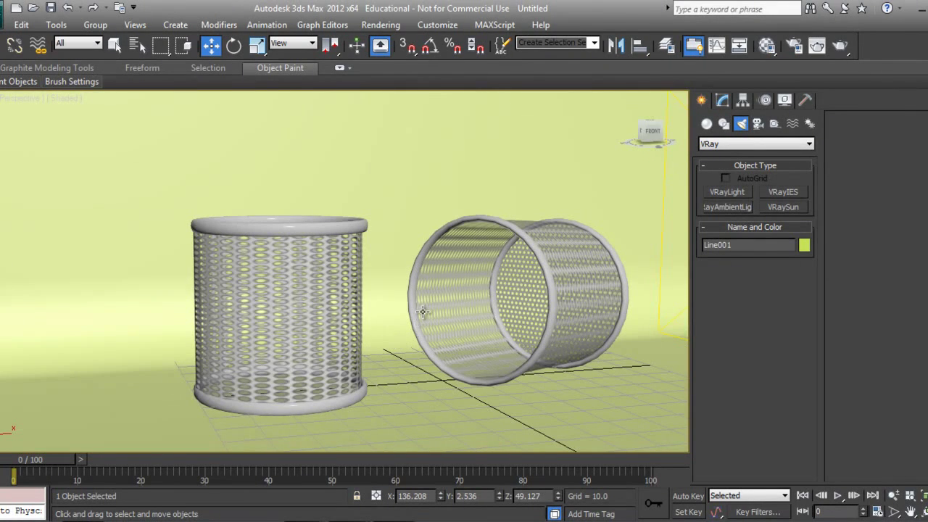
key(alt)
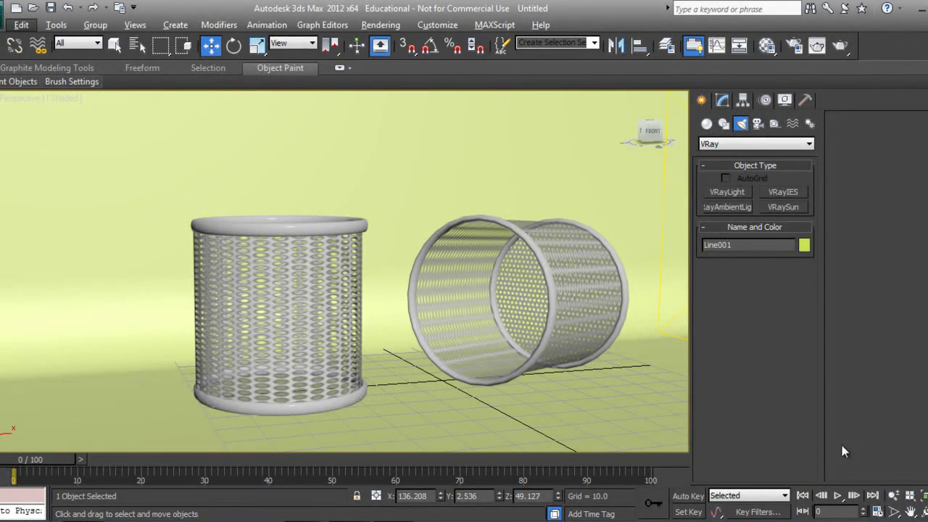
click(894, 496)
drag(429, 411, 427, 392)
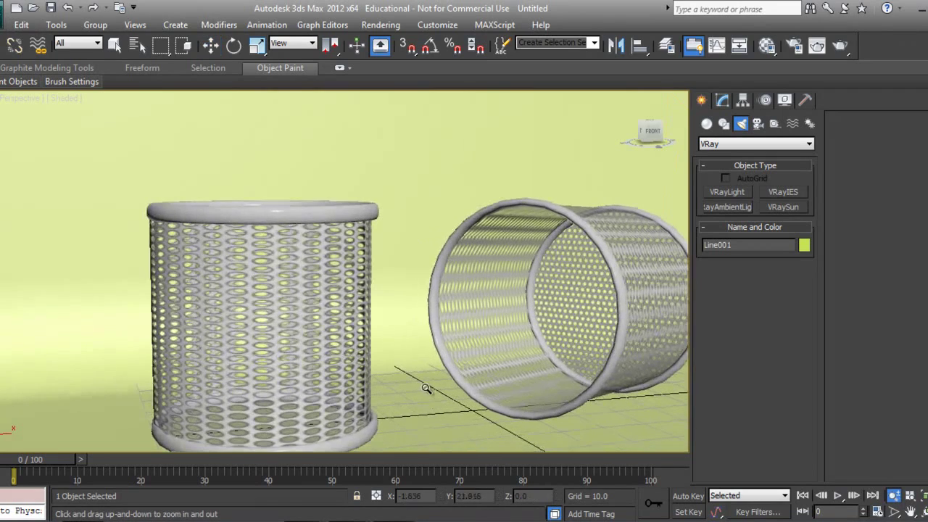
click(910, 511)
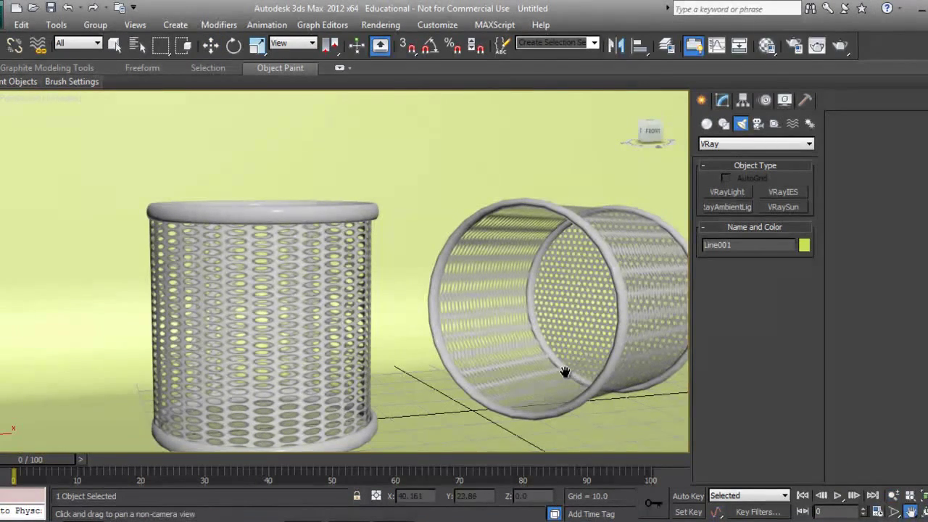
drag(563, 373, 505, 347)
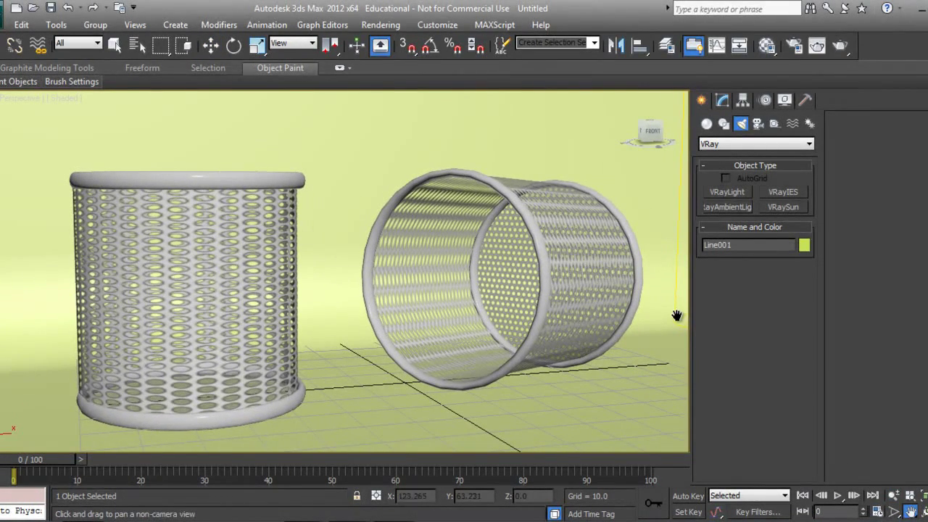
key(w)
key(F3)
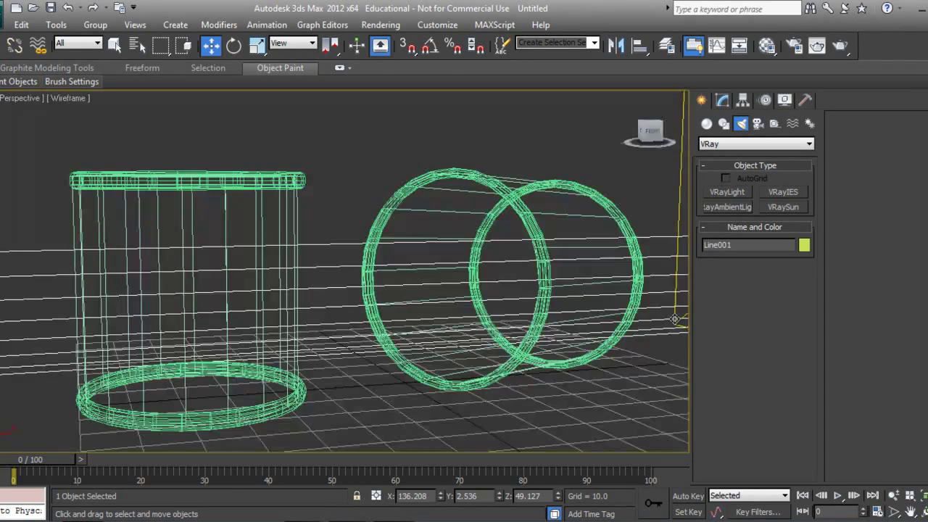
click(675, 320)
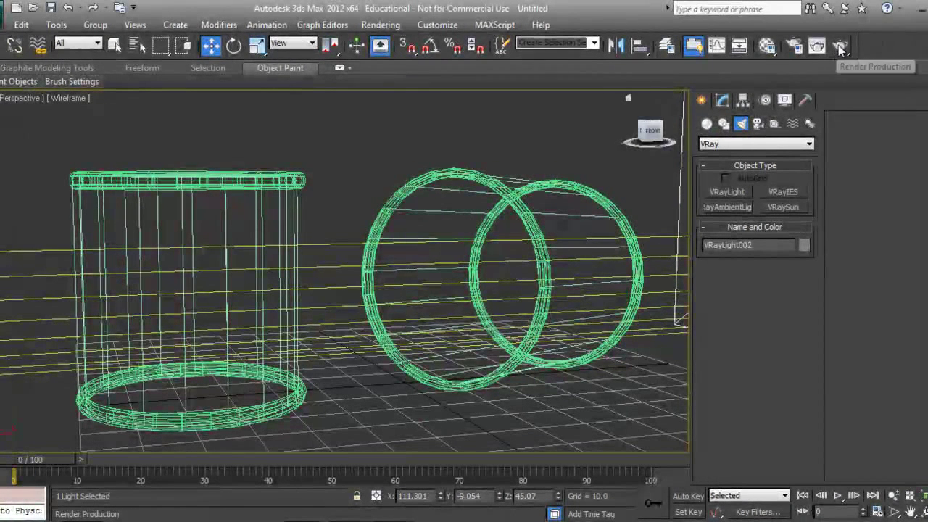
- Run a shaded V-Ray test render of both bins, then select the backdrop
key(F3)
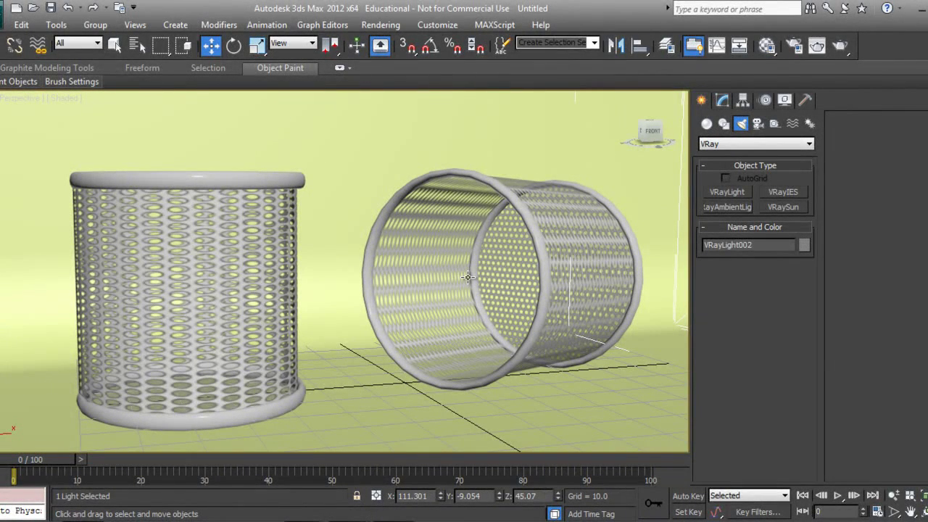
key(shift+q)
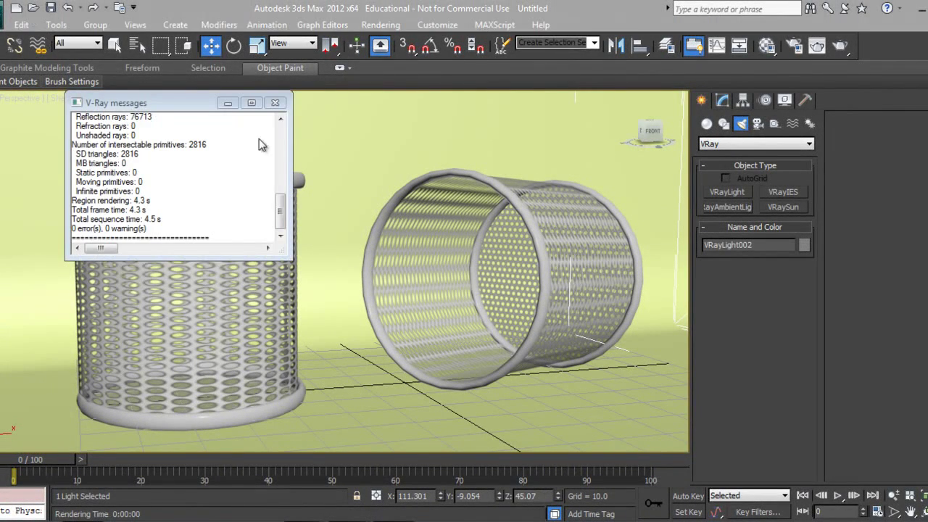
click(317, 265)
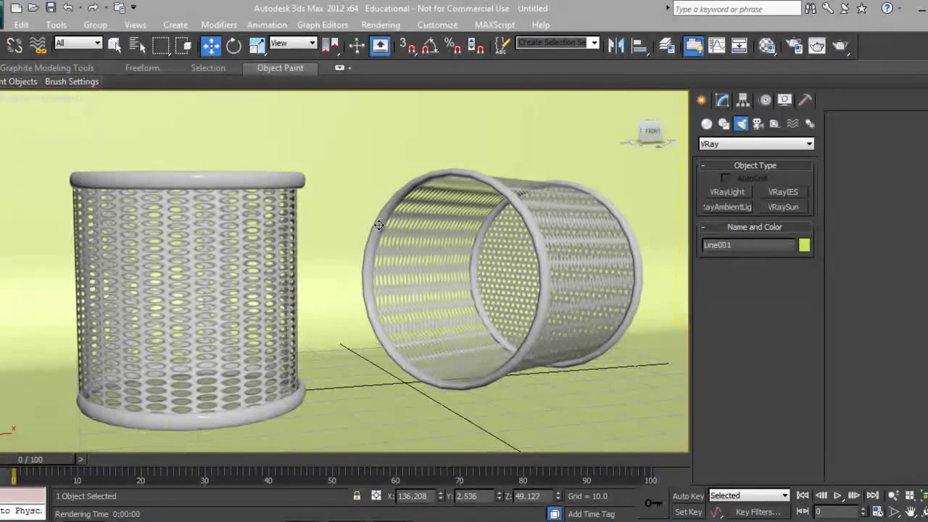
- Create Camera001 matching the current perspective view
key(m)
right_click(384, 251)
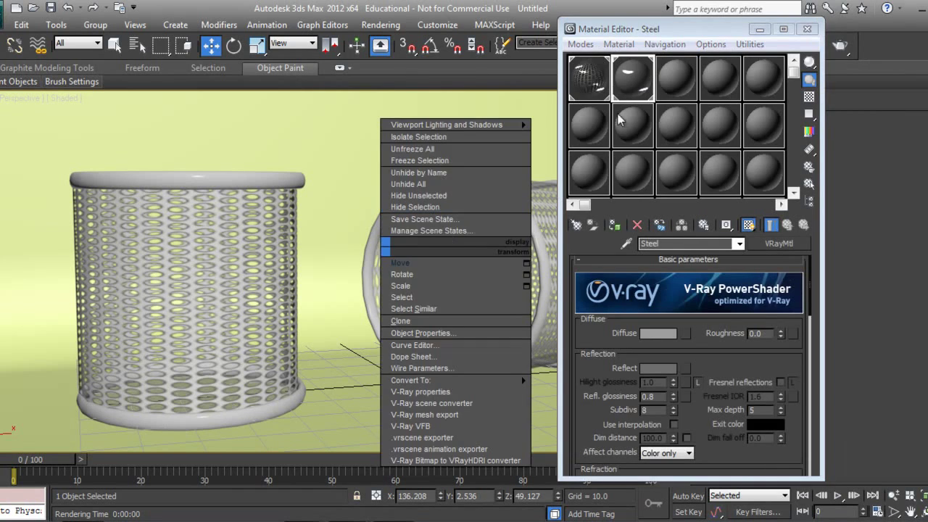
click(801, 34)
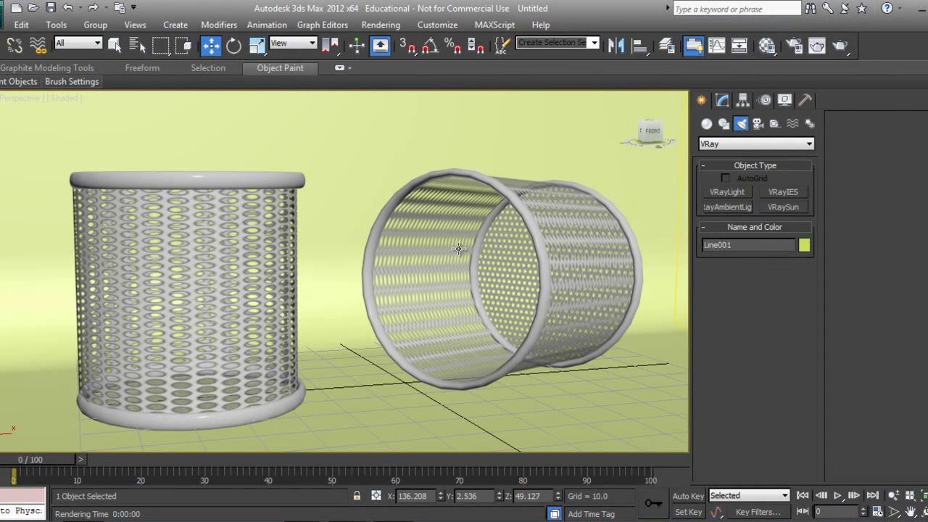
right_click(471, 266)
click(472, 268)
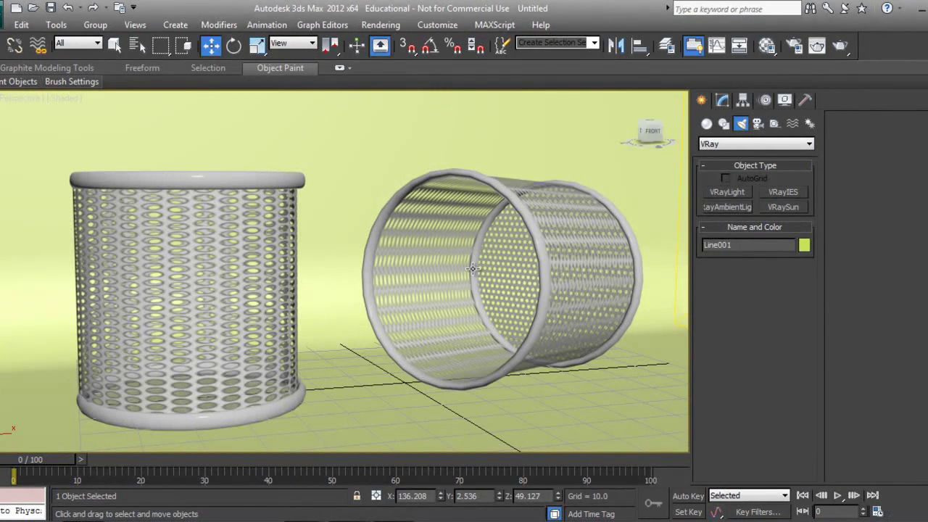
key(ctrl+c)
key(p)
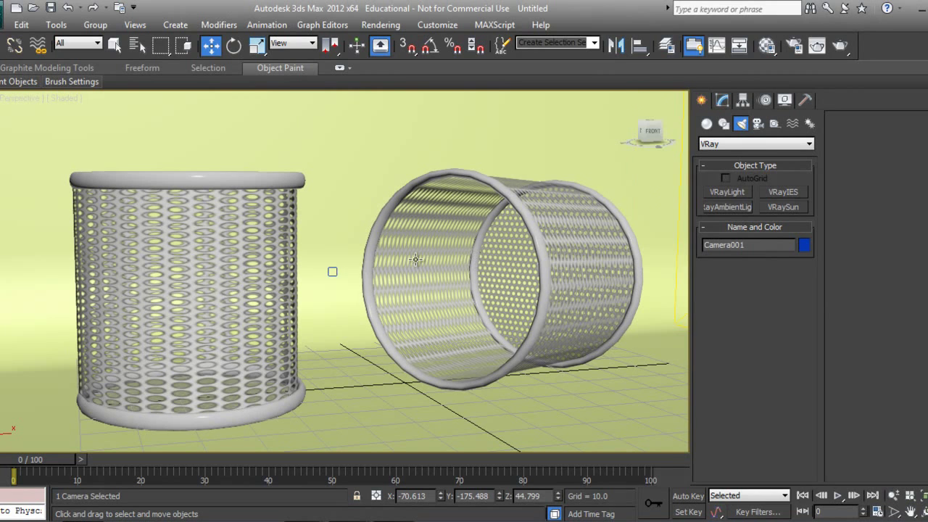
scroll(331, 269, down, 3)
scroll(332, 269, down, 2)
- Assign the Steel material to the backdrop and view through Camera001
click(108, 289)
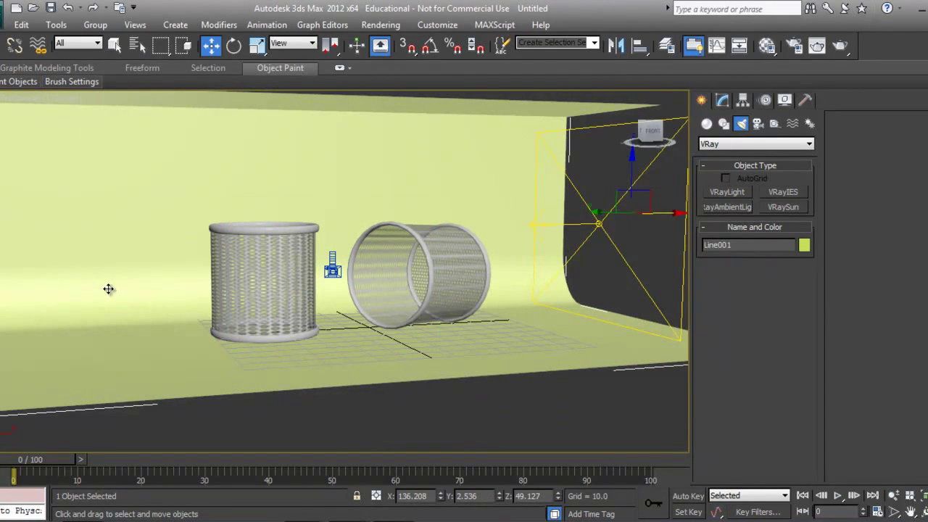
key(m)
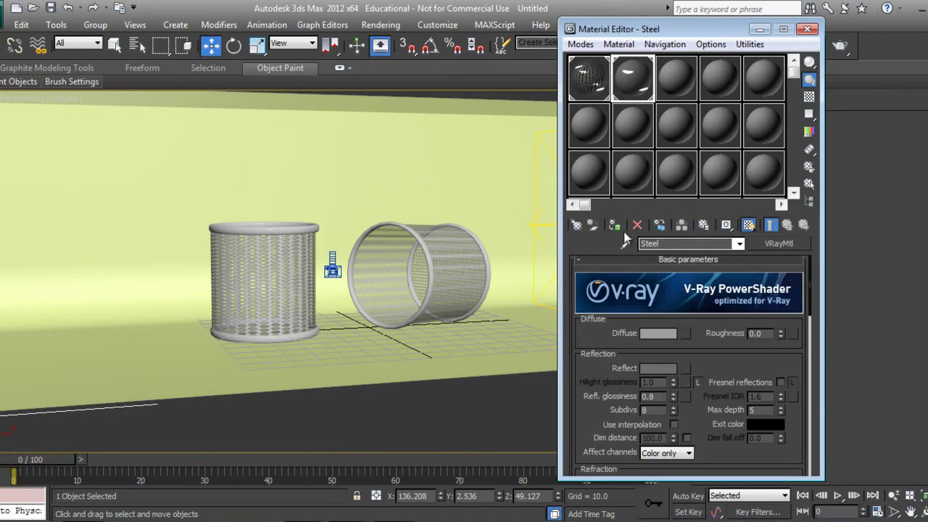
click(614, 225)
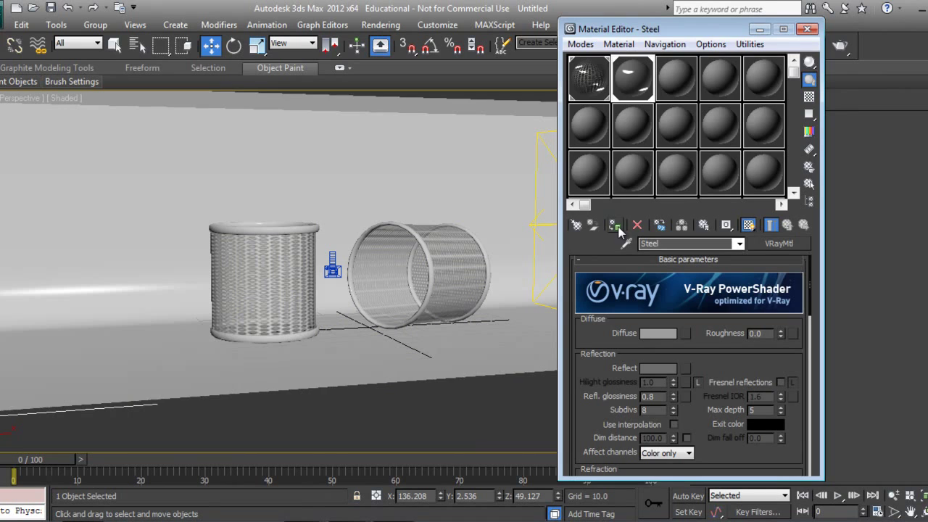
click(810, 29)
key(c)
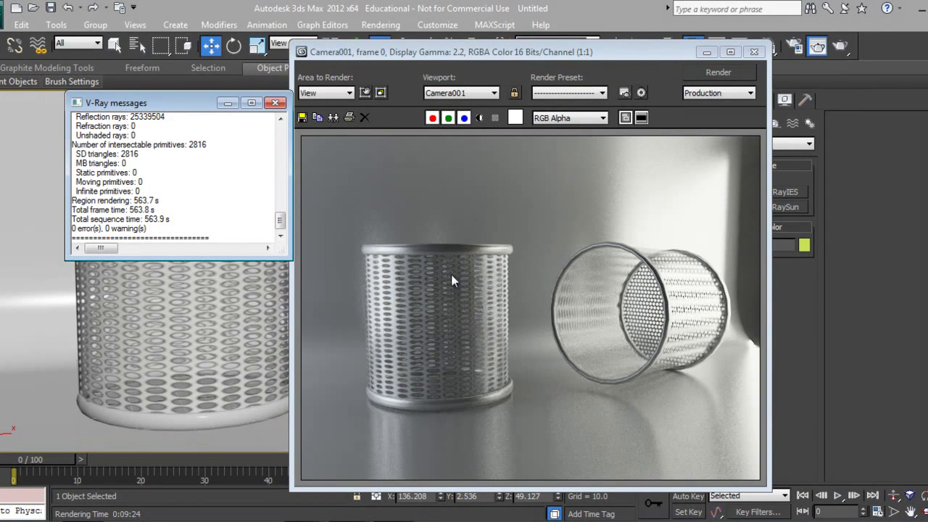
- Reposition the V-Ray frame buffer window showing the final Camera001 render
drag(430, 52, 409, 37)
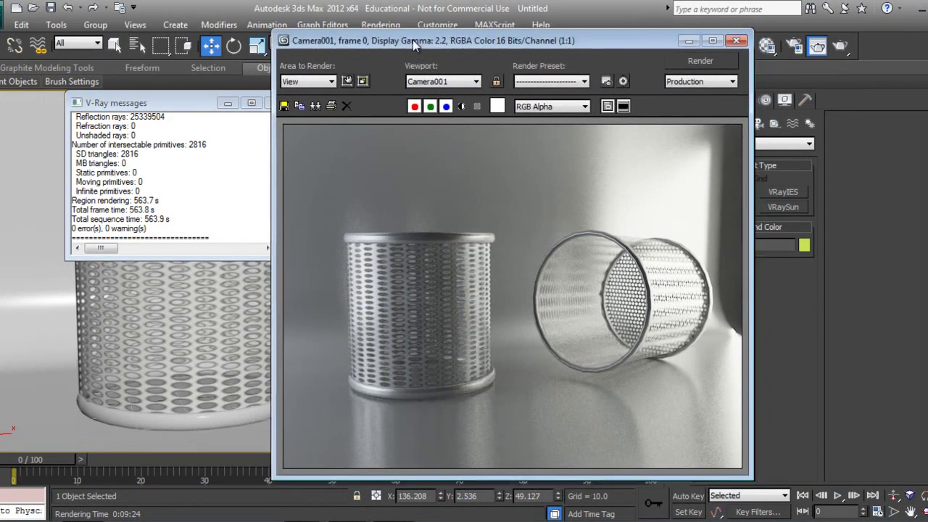